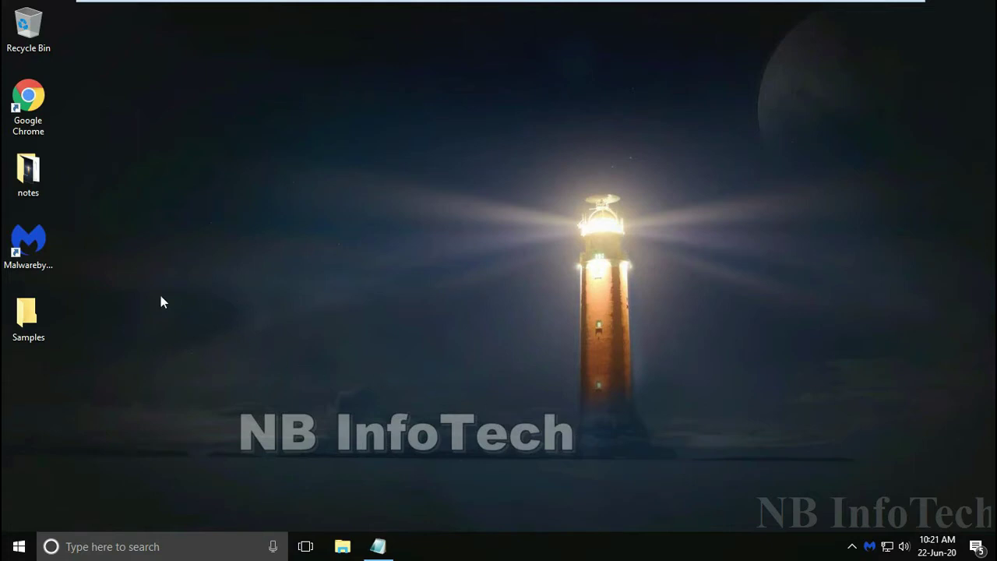
Open Malwarebytes from the desktop and move its window slightly higher on the screen.
key("m")
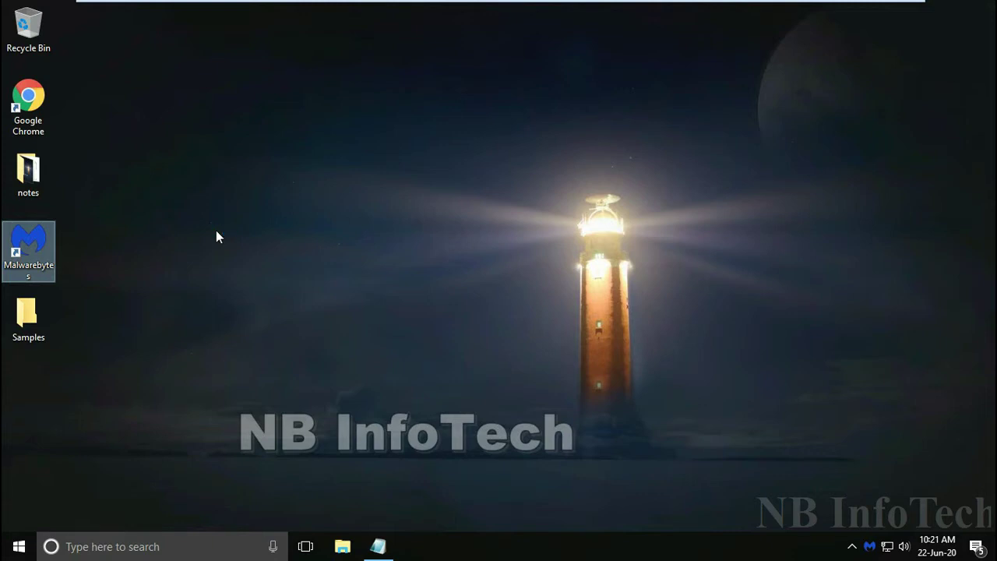
key("Return")
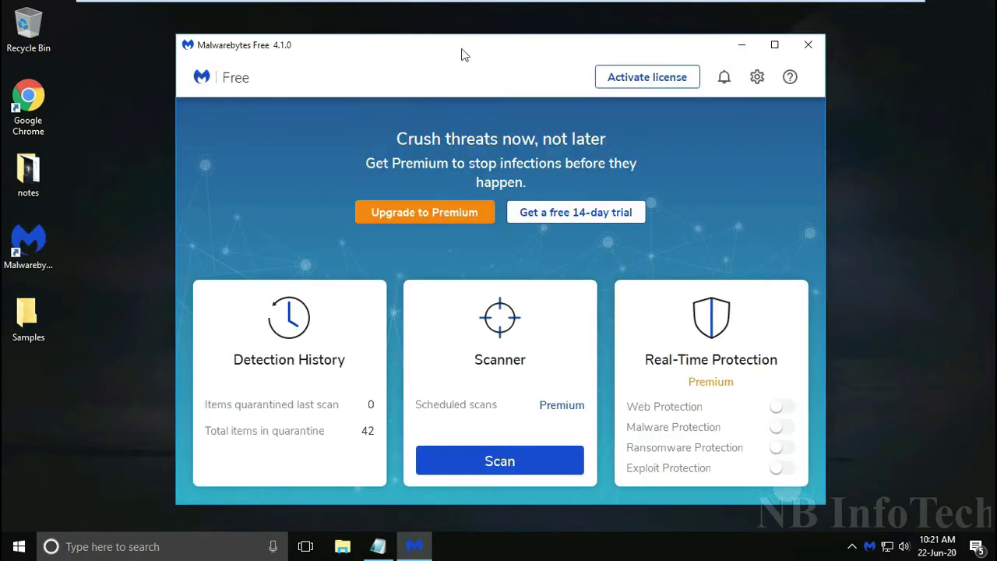
left_click_drag(461, 55, 445, 40)
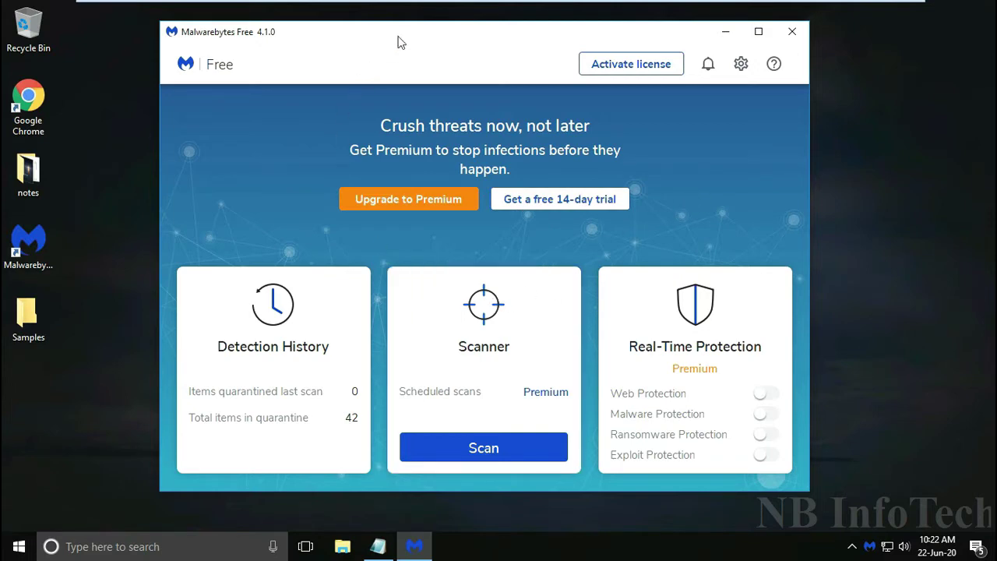
mouse_move(398, 40)
left_mouse_down()
mouse_move(376, 26)
mouse_move(403, 37)
left_mouse_up()
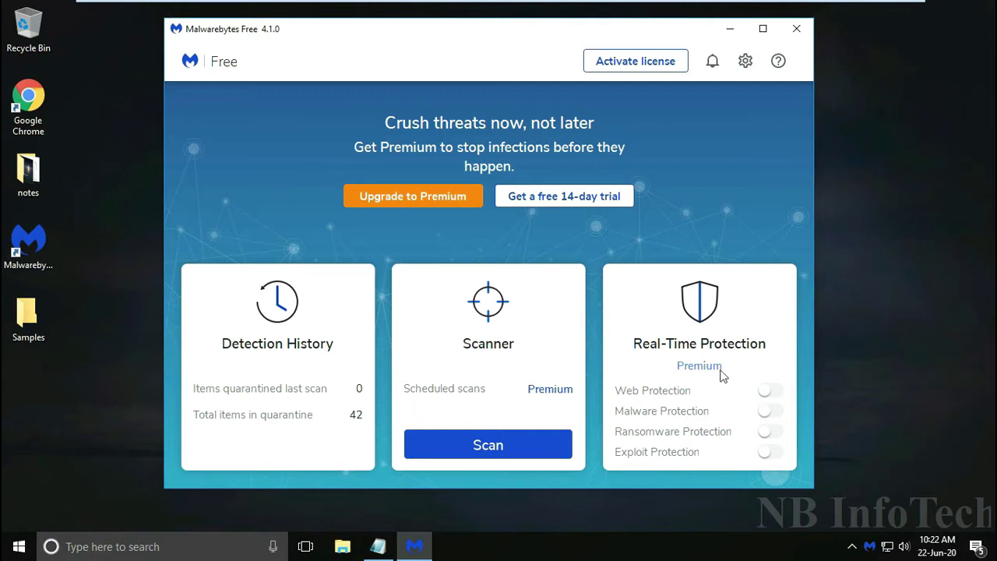
Open the Malwarebytes settings and review the General options, from application updates through to the proxy server.
left_click(746, 62)
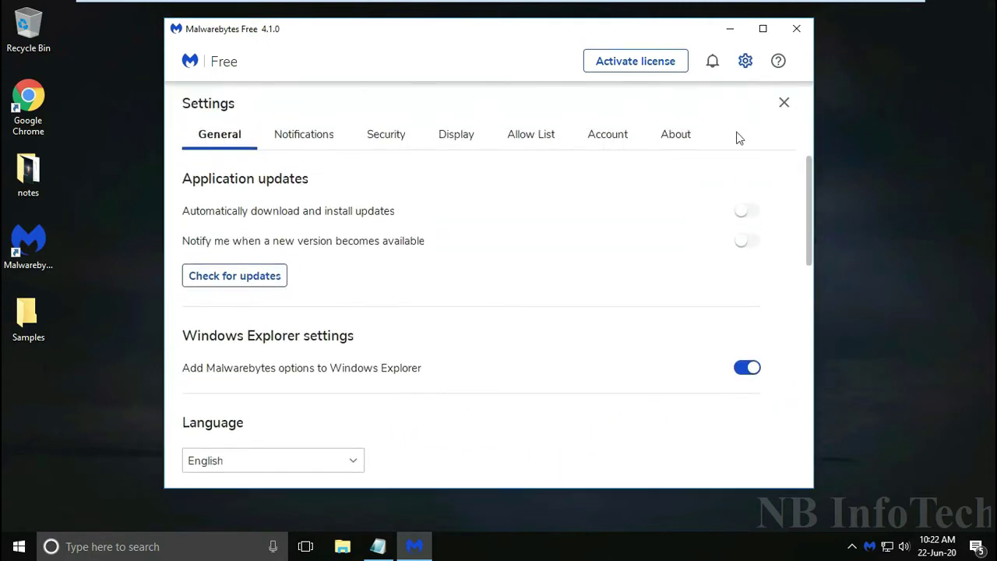
scroll(351, 239, "down", 3)
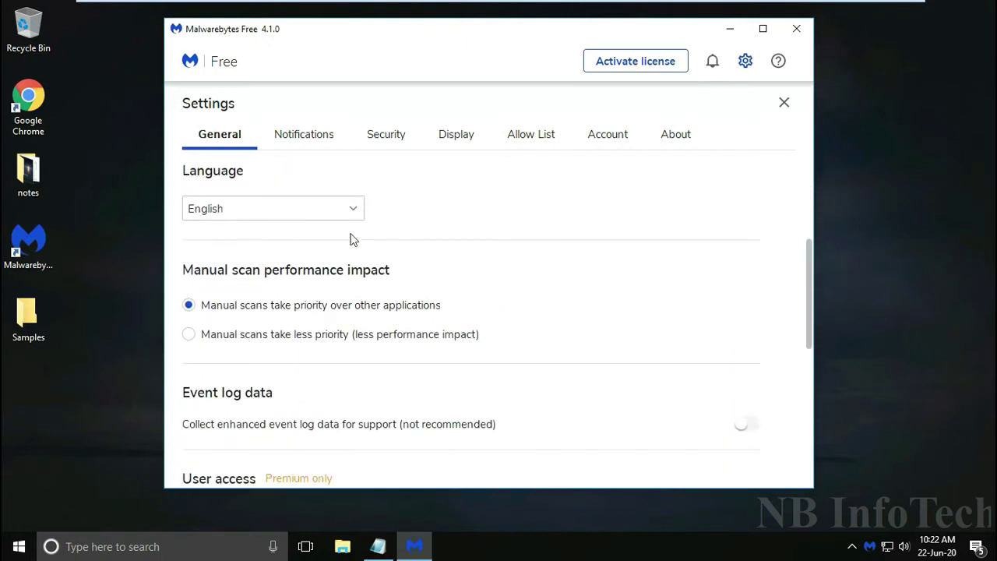
scroll(350, 239, "down", 1)
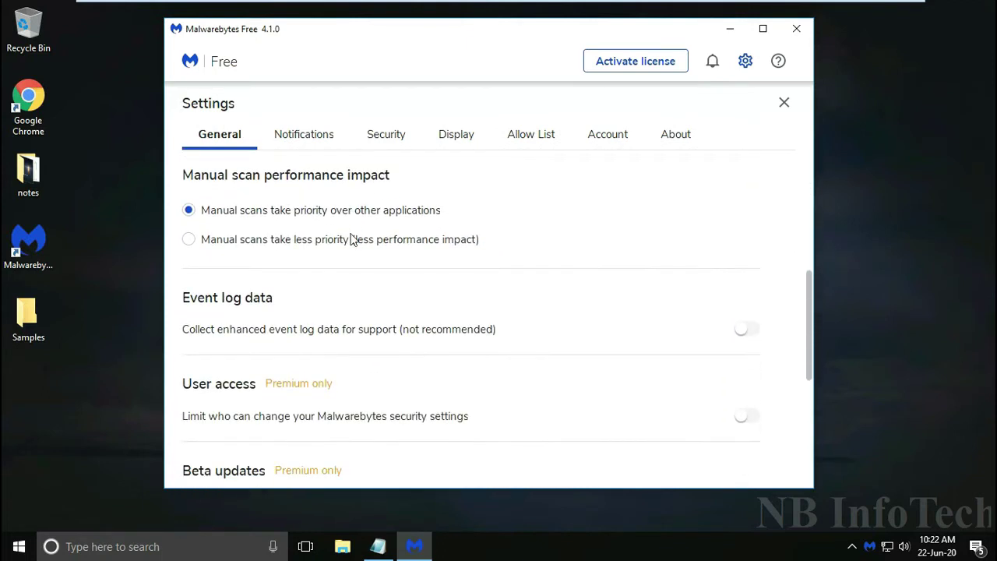
scroll(351, 239, "down", 1)
scroll(350, 239, "down", 1)
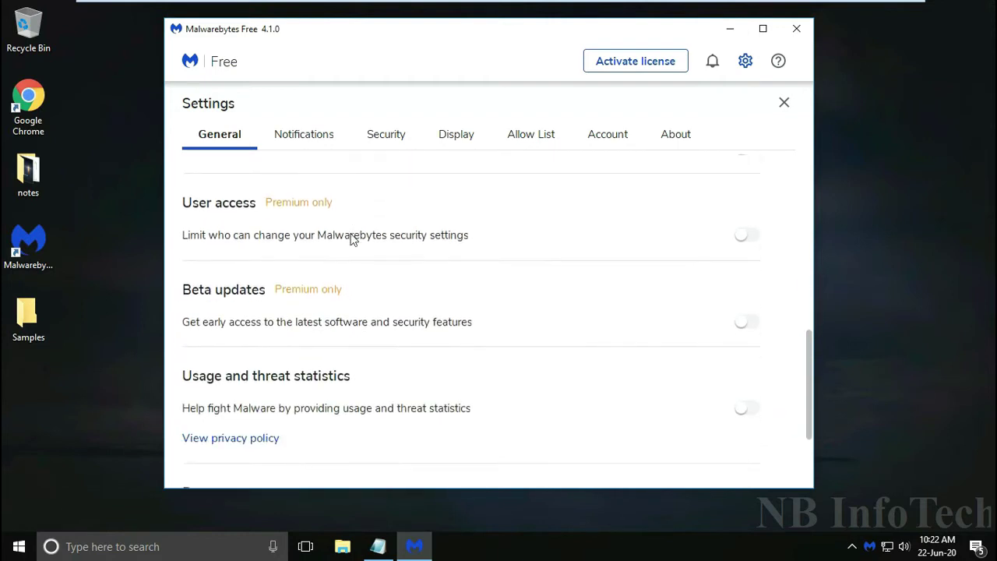
scroll(351, 239, "down", 1)
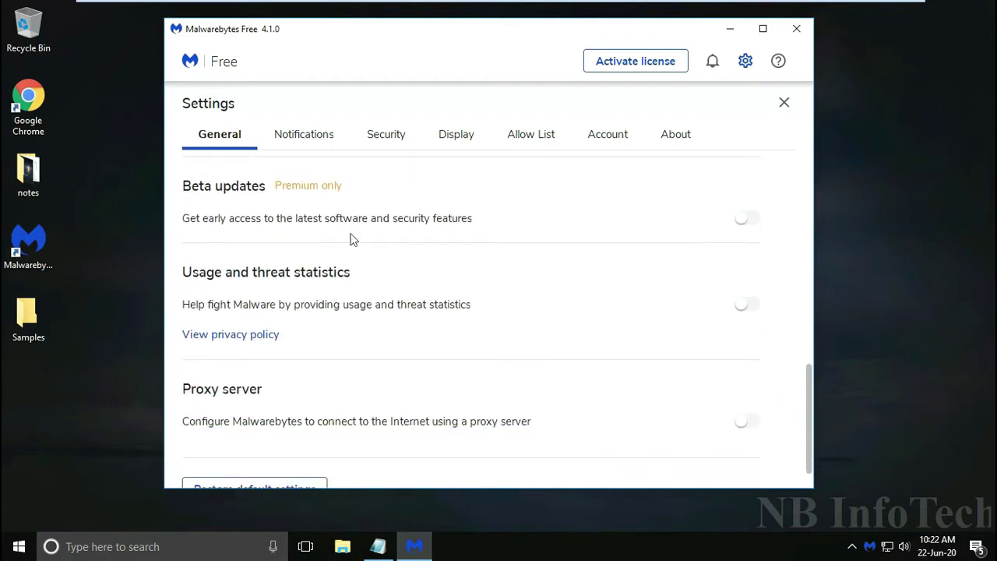
scroll(350, 239, "down", 1)
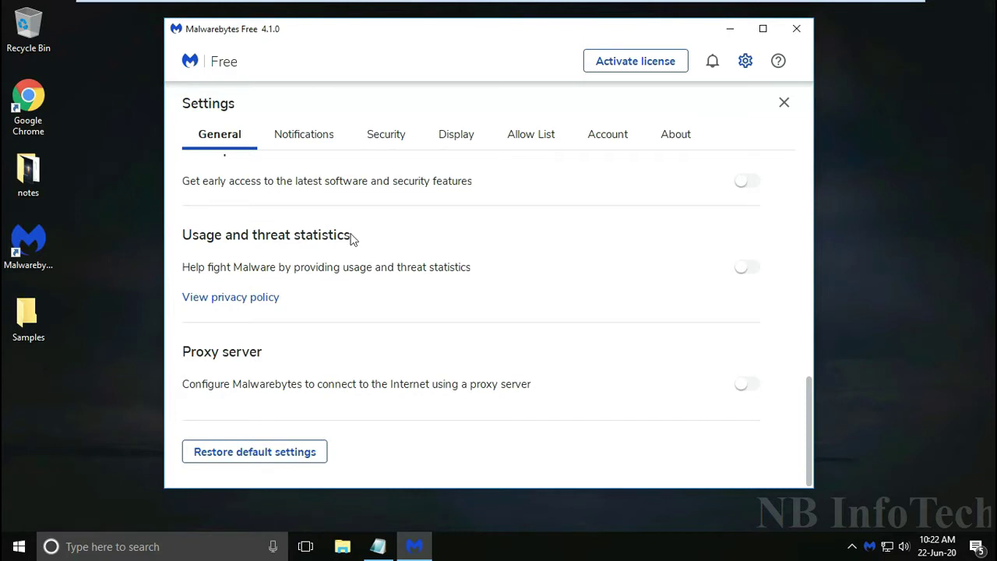
scroll(351, 239, "up", 3)
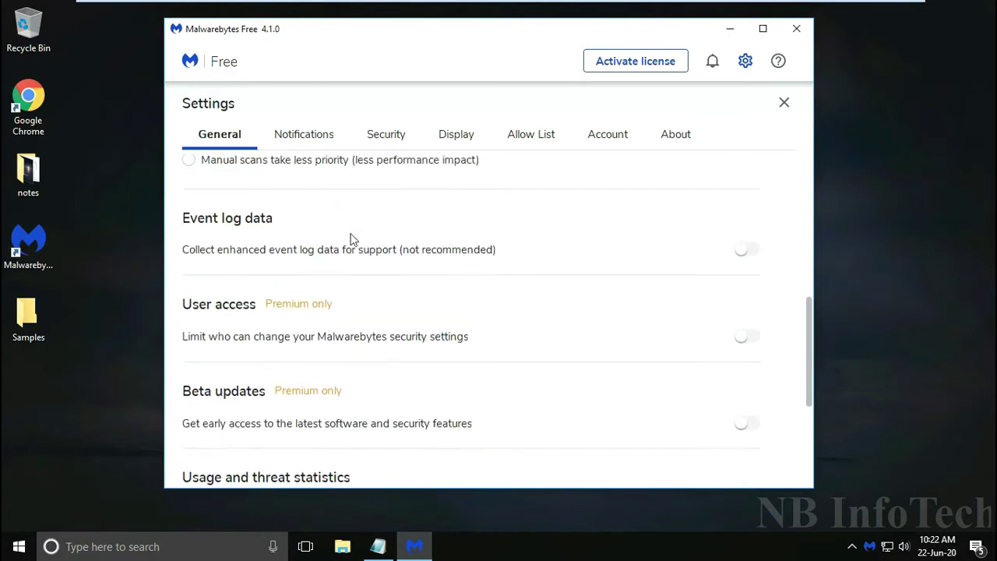
scroll(351, 239, "up", 1)
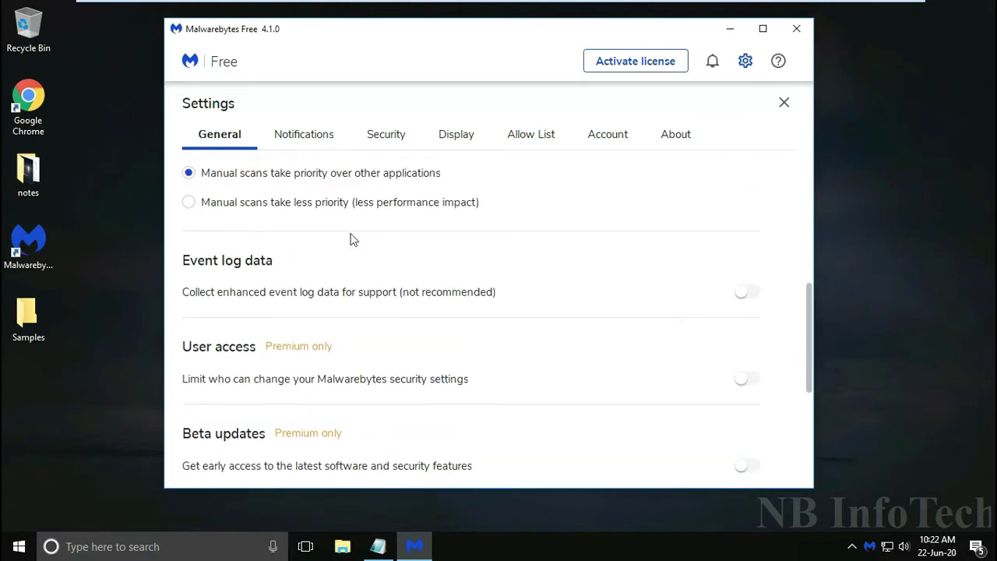
Review the Security settings, including Windows startup, scan options and the handling of potentially unwanted items.
left_click(379, 139)
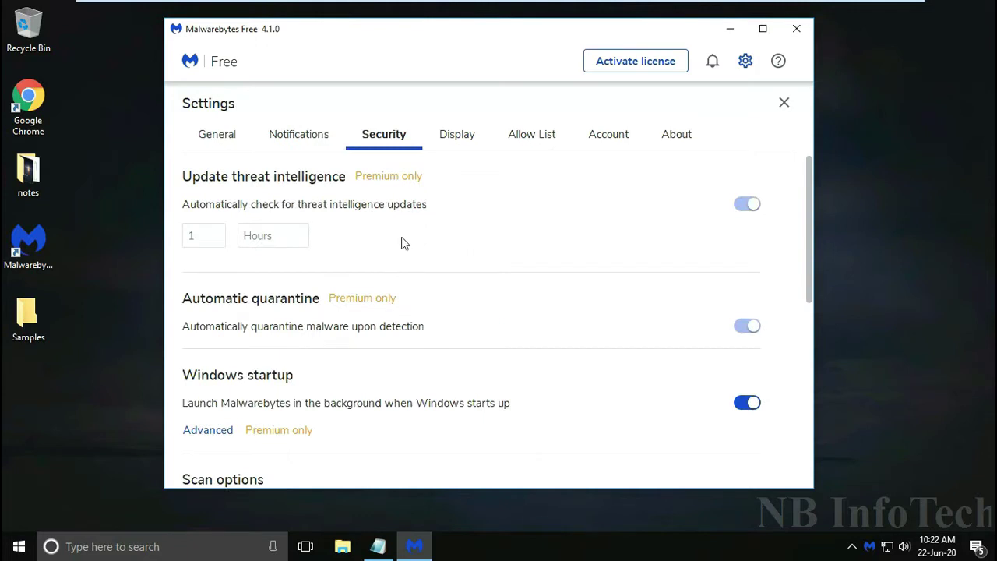
scroll(402, 243, "down", 4)
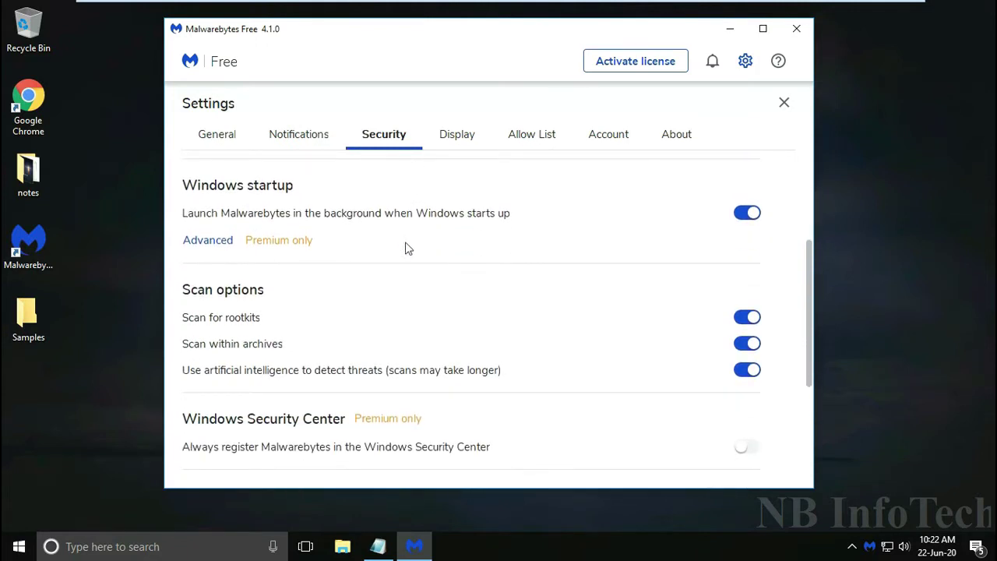
scroll(405, 248, "down", 2)
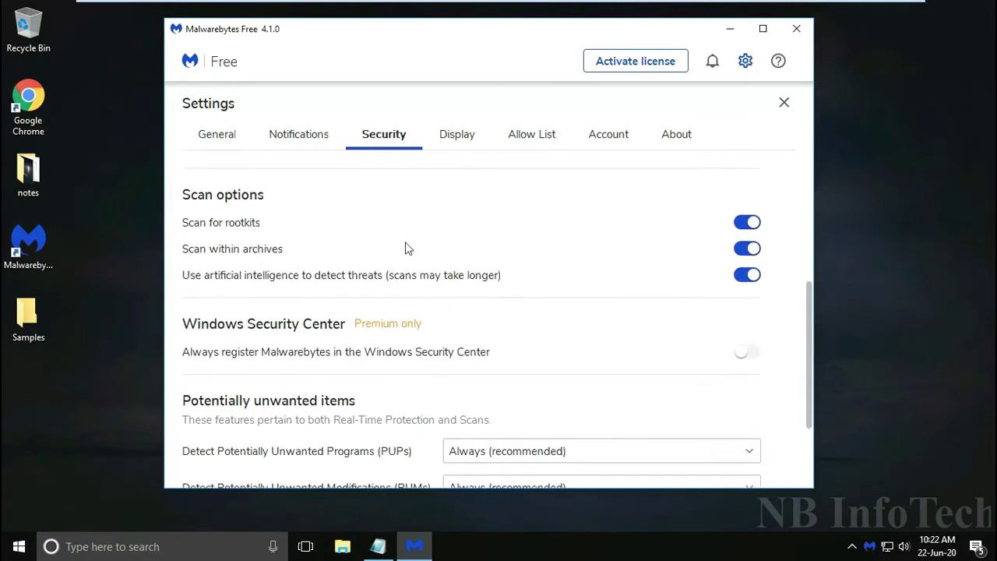
scroll(405, 248, "down", 2)
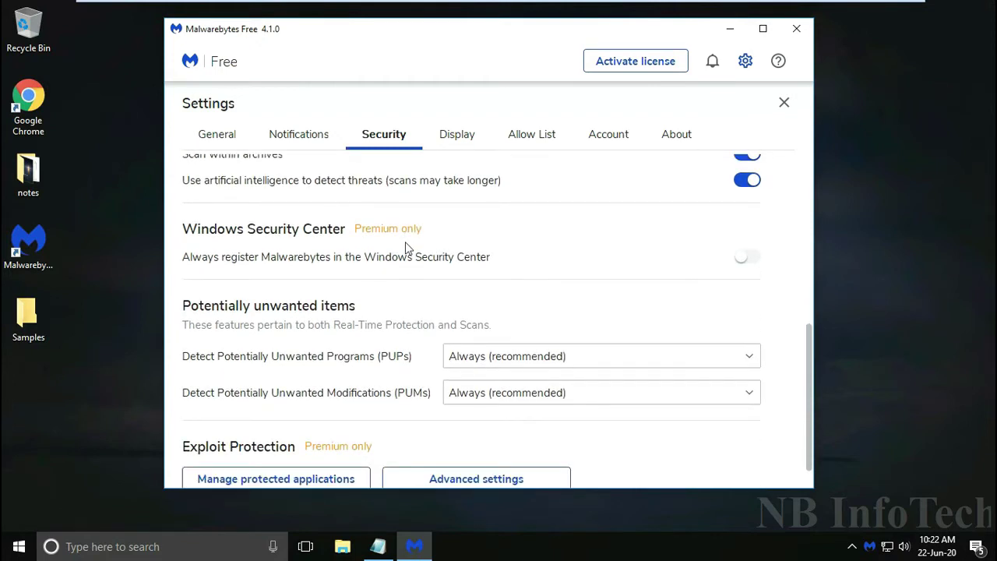
scroll(405, 248, "down", 1)
scroll(405, 247, "up", 2)
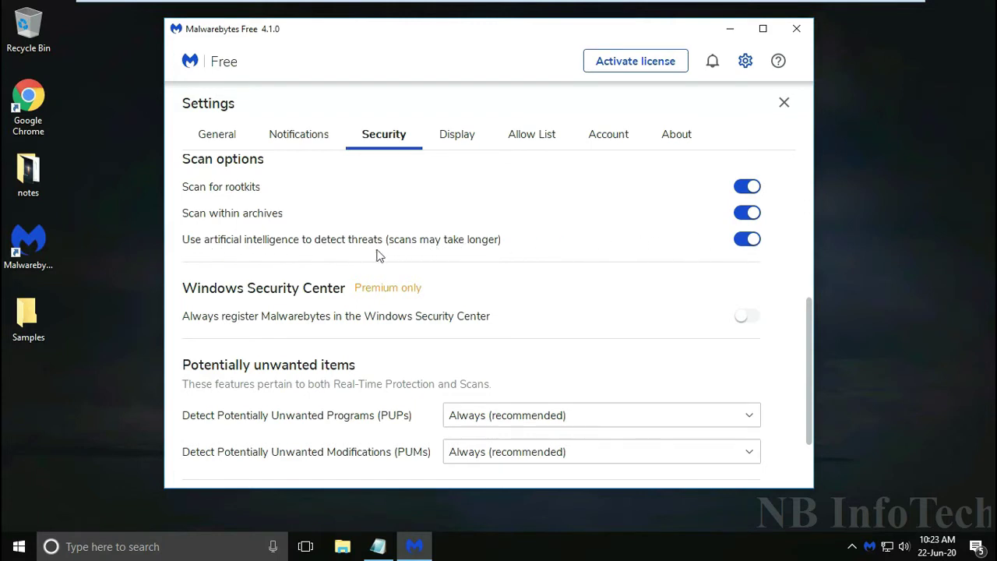
Look through the Display, Account and About settings, and close the settings and the Malwarebytes window.
left_click(460, 135)
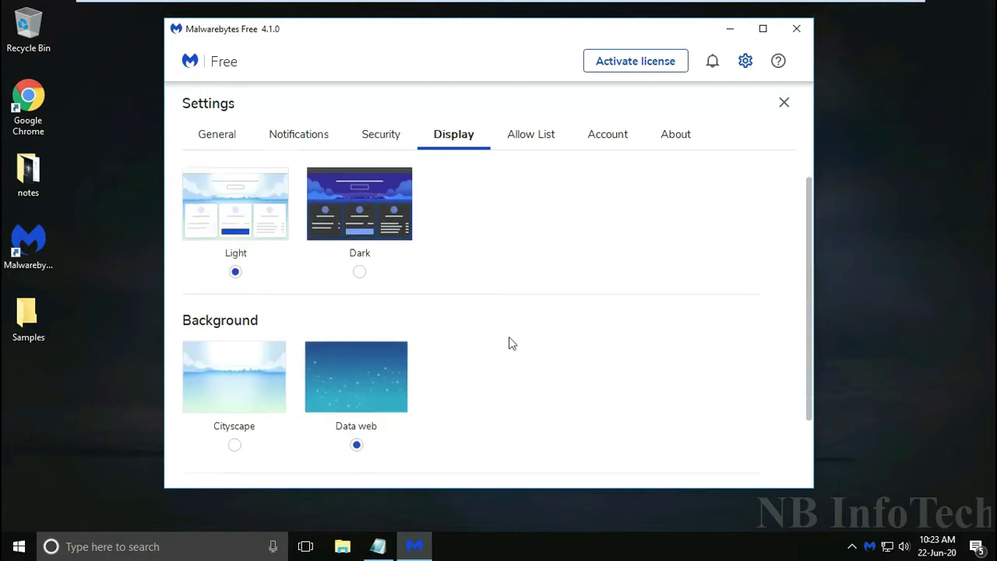
scroll(508, 342, "down", 2)
scroll(508, 342, "up", 2)
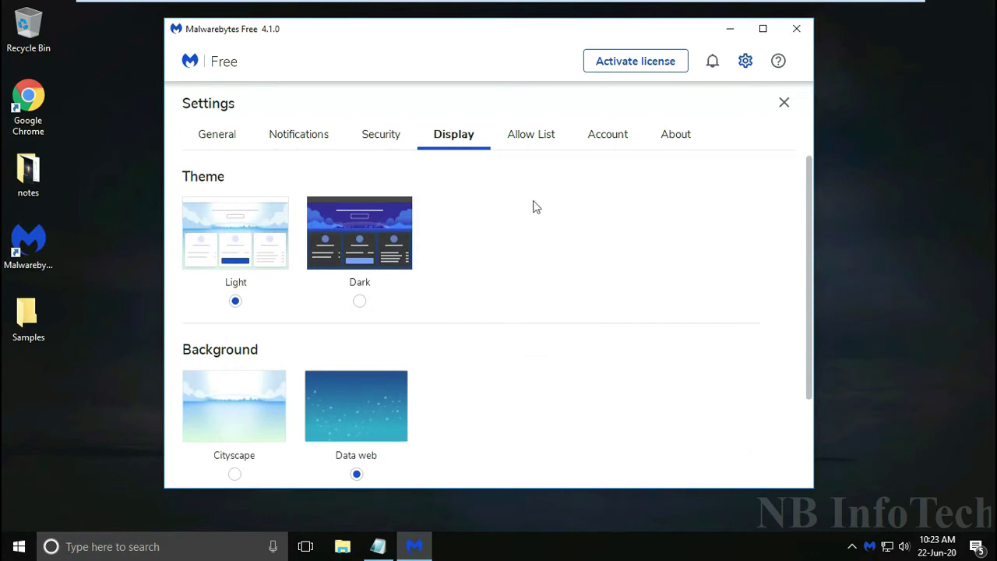
left_click(610, 138)
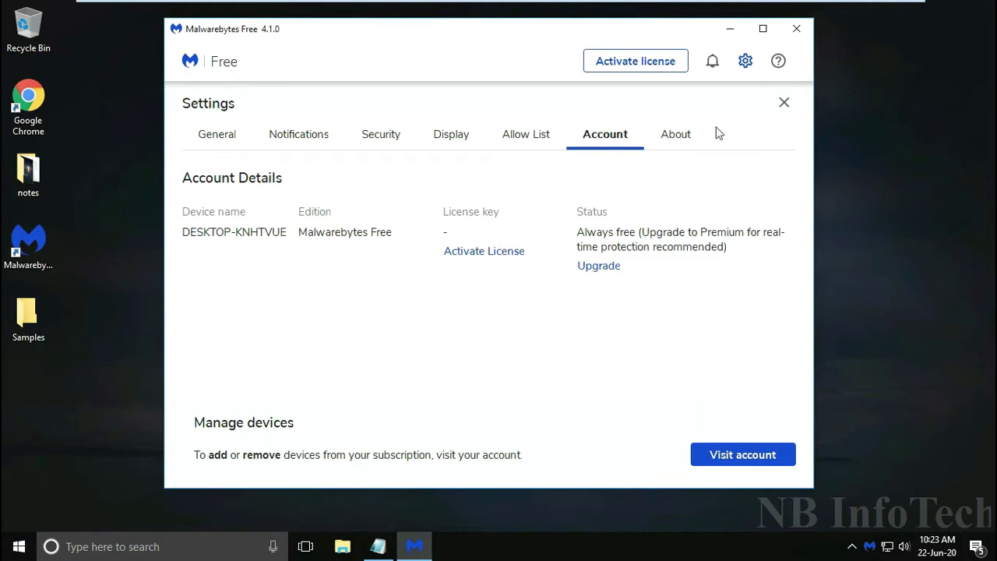
left_click(677, 138)
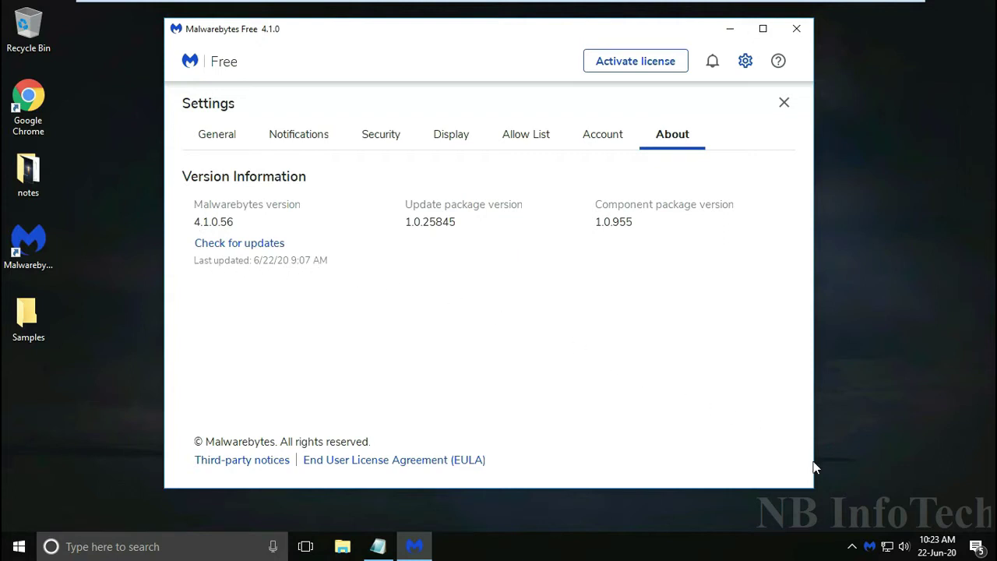
left_click(784, 104)
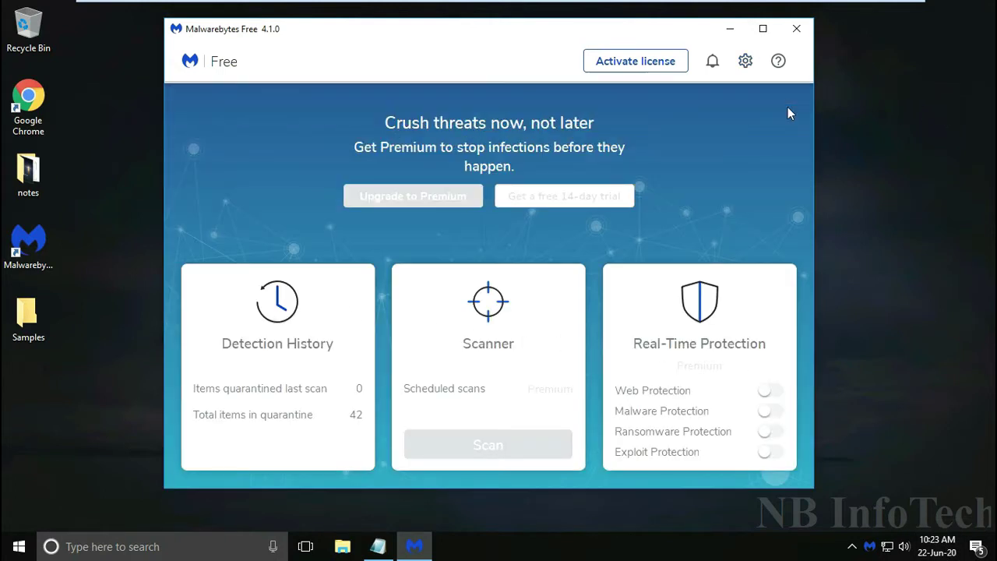
left_click(796, 29)
After checking the desktop Samples folder, copy Malware-1.zip and Malware-2.zip from the host's Malware Samples folder and return to the Windows10_x64 virtual machine.
double_click(30, 316)
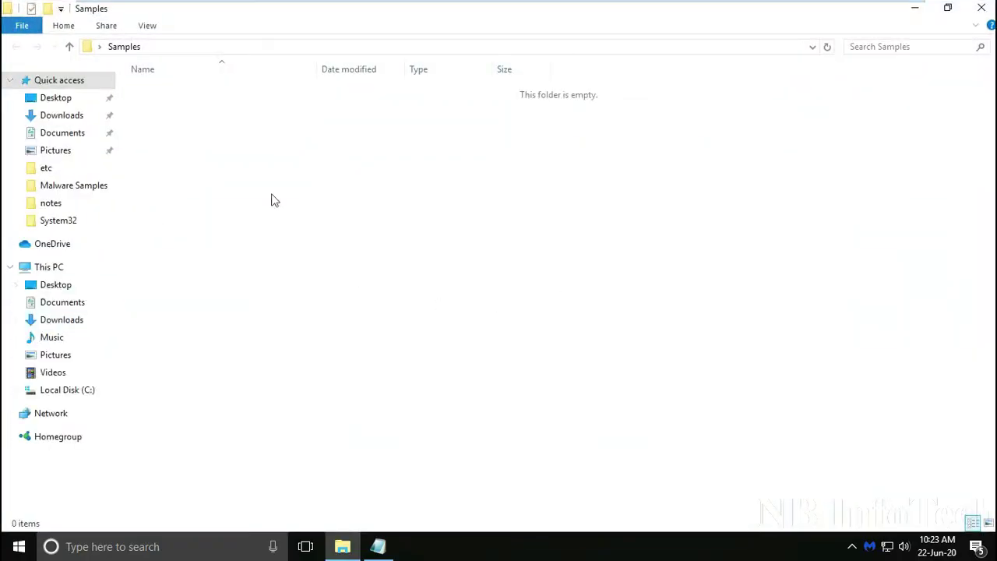
left_click(981, 8)
mouse_move(802, 6)
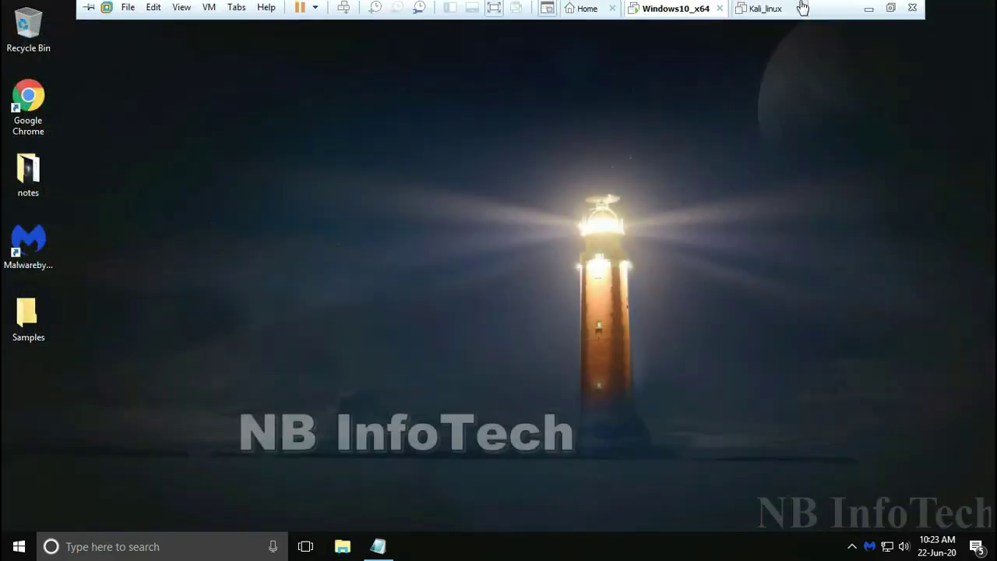
left_click(869, 8)
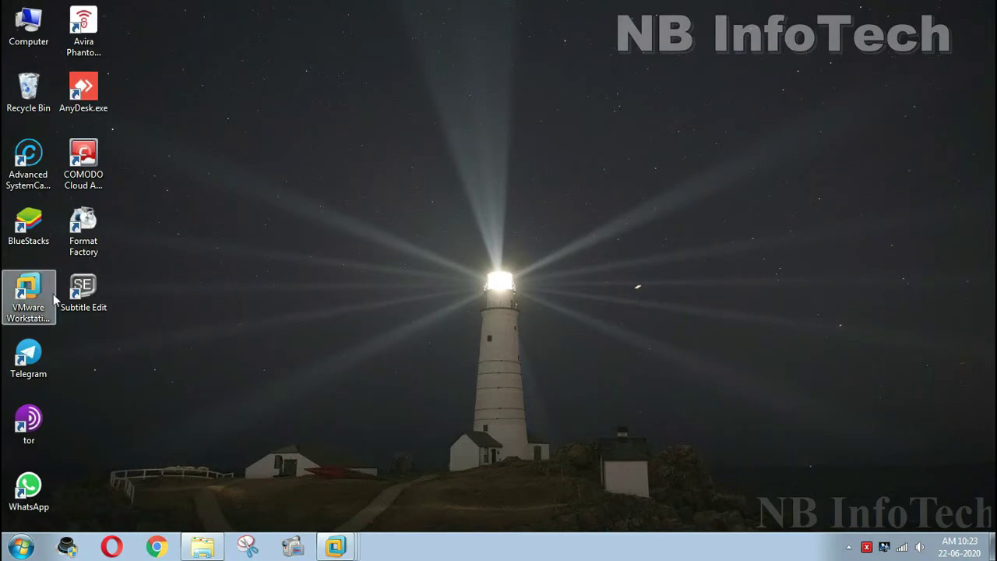
left_click(202, 546)
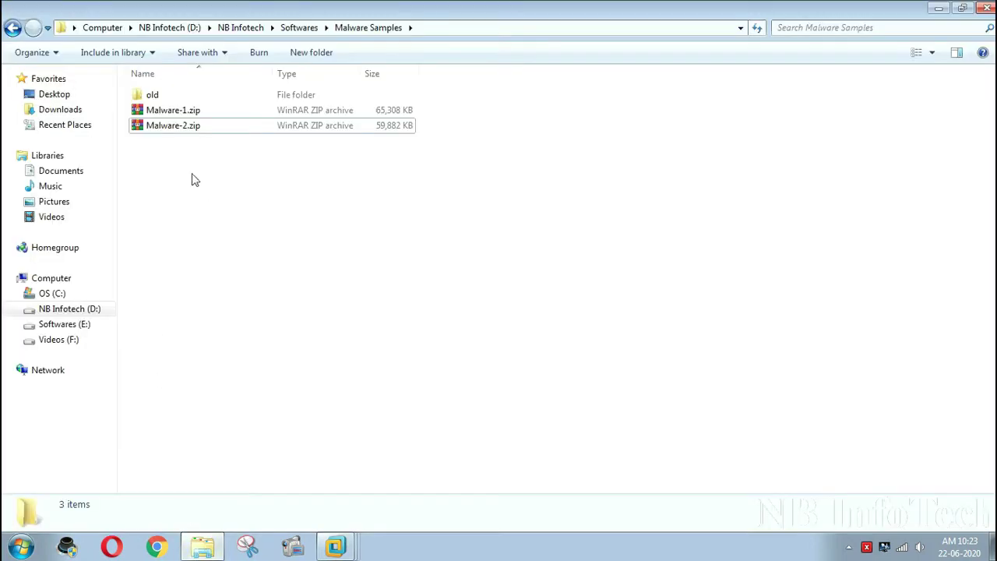
left_click_drag(162, 157, 178, 116)
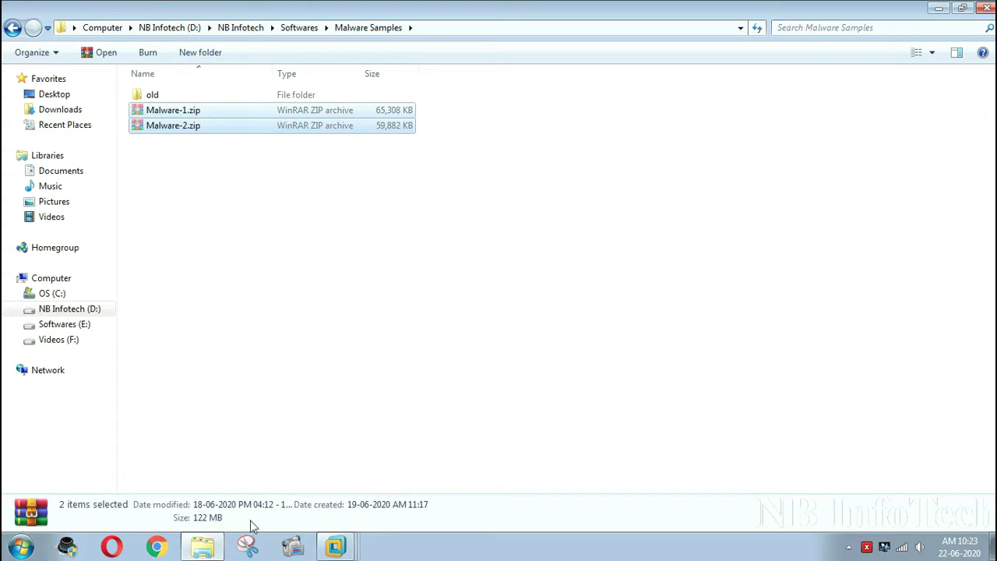
mouse_move(331, 546)
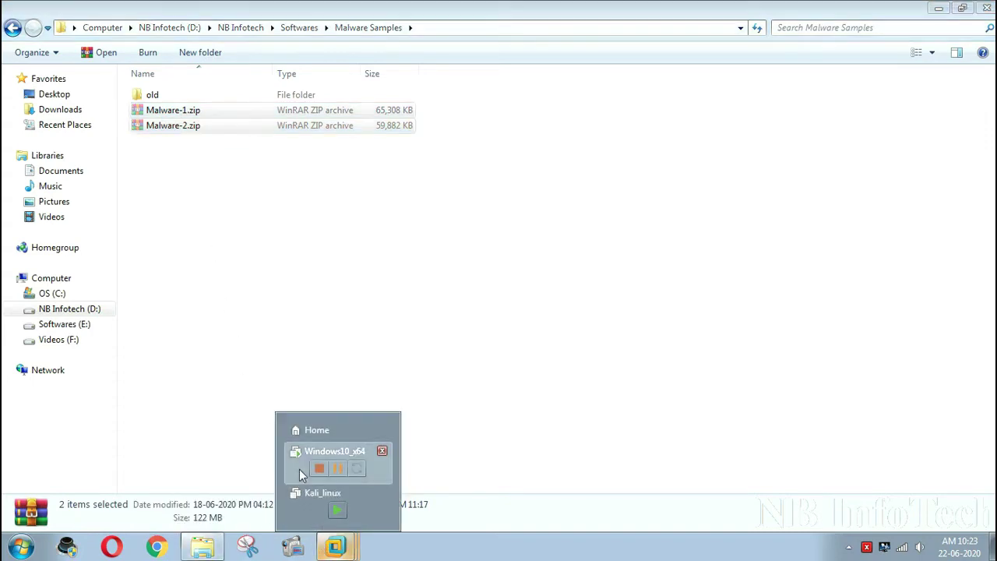
left_click(303, 472)
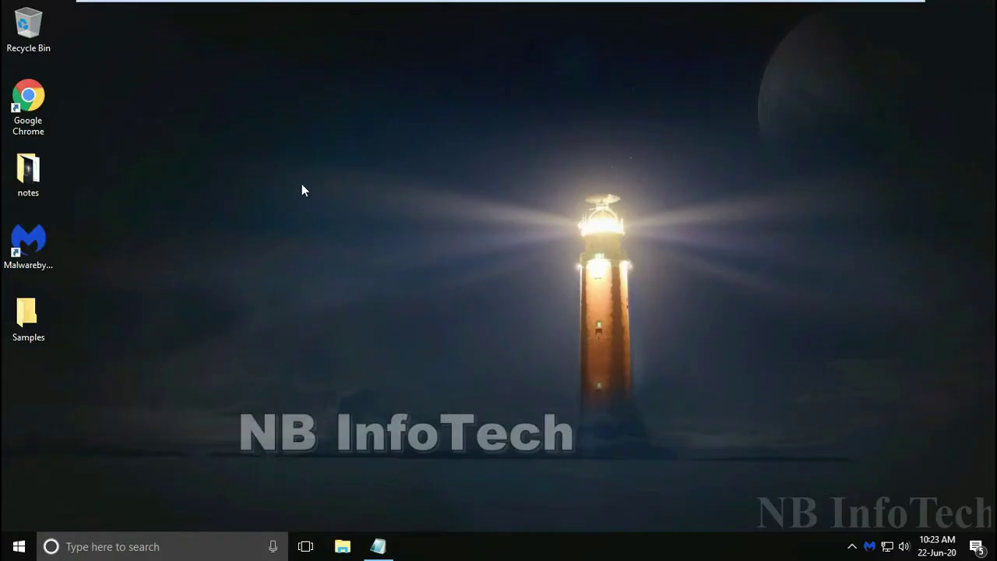
Paste the two malware archives into the desktop Samples folder and refresh the file list.
double_click(28, 315)
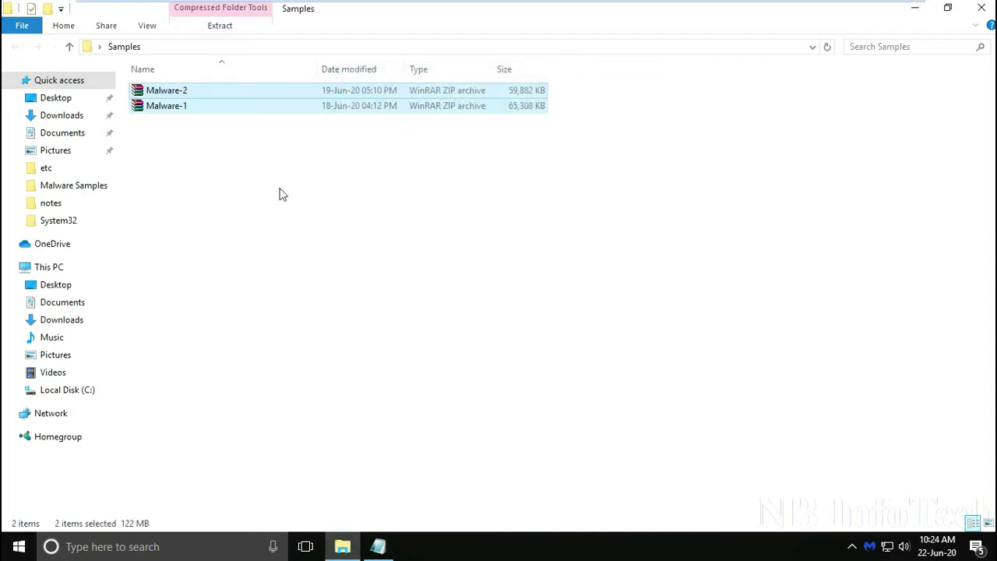
left_click(254, 197)
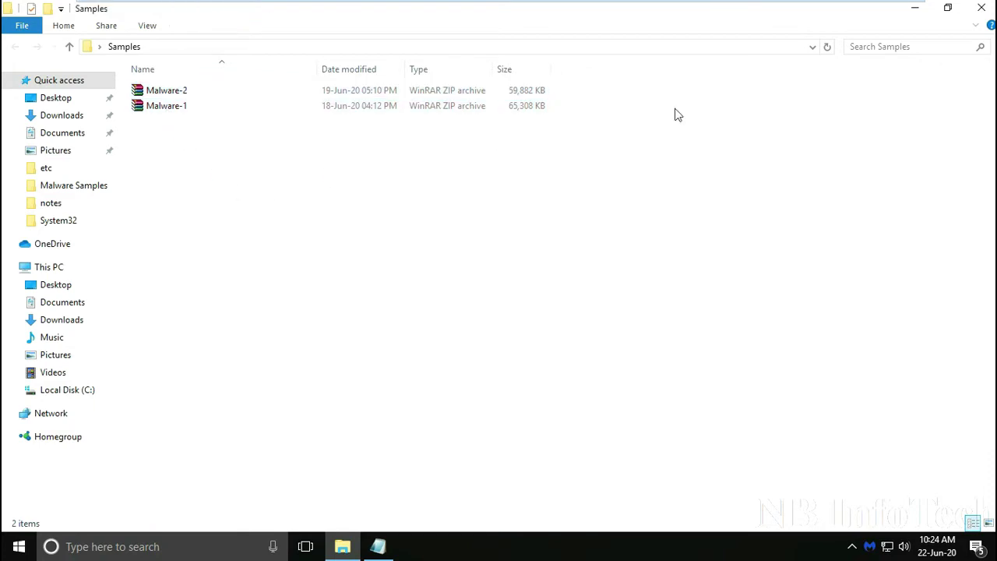
left_click(828, 49)
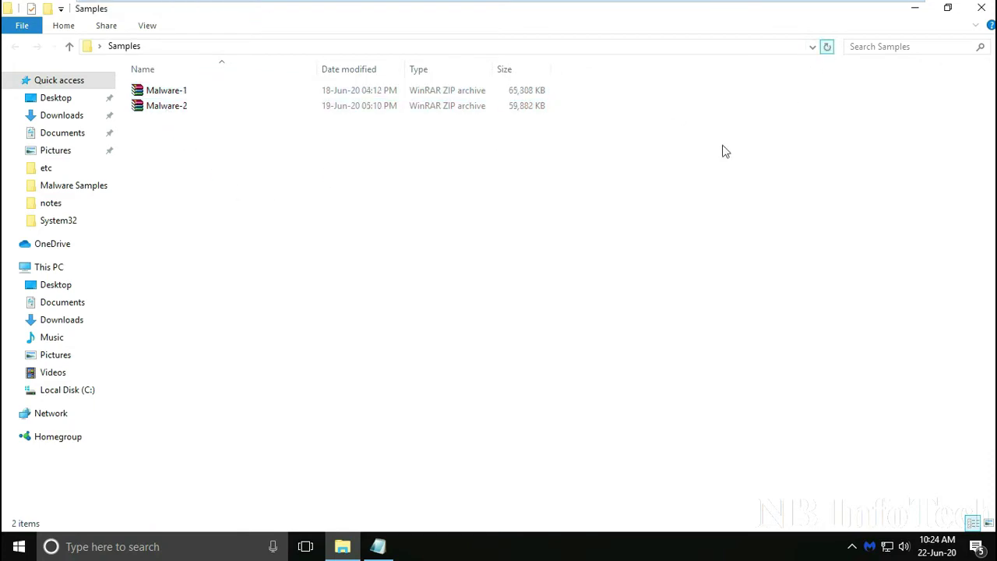
Extract the Malware-2 and Malware-1 archives directly into the Samples folder.
left_click(167, 106)
right_click(167, 109)
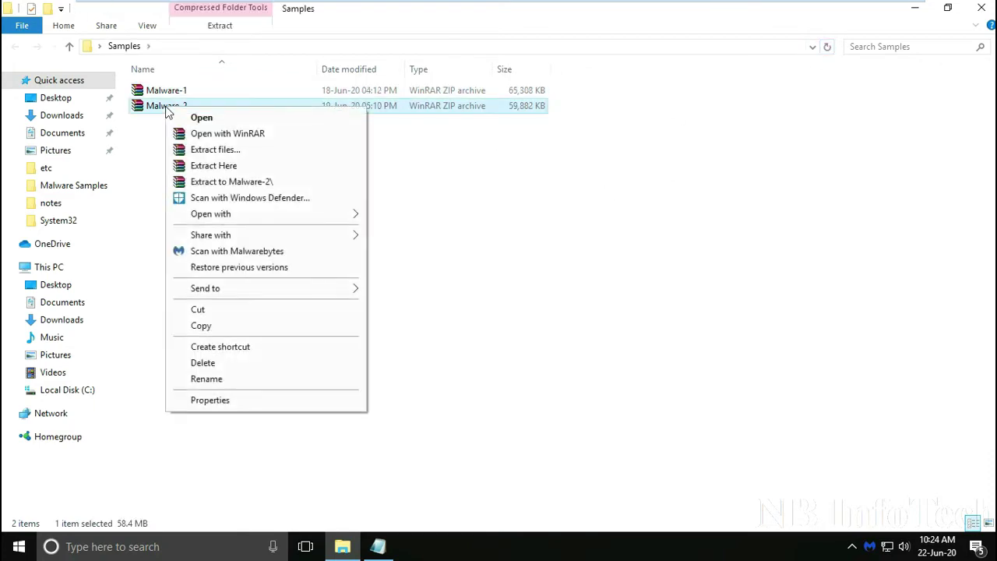
left_click(219, 165)
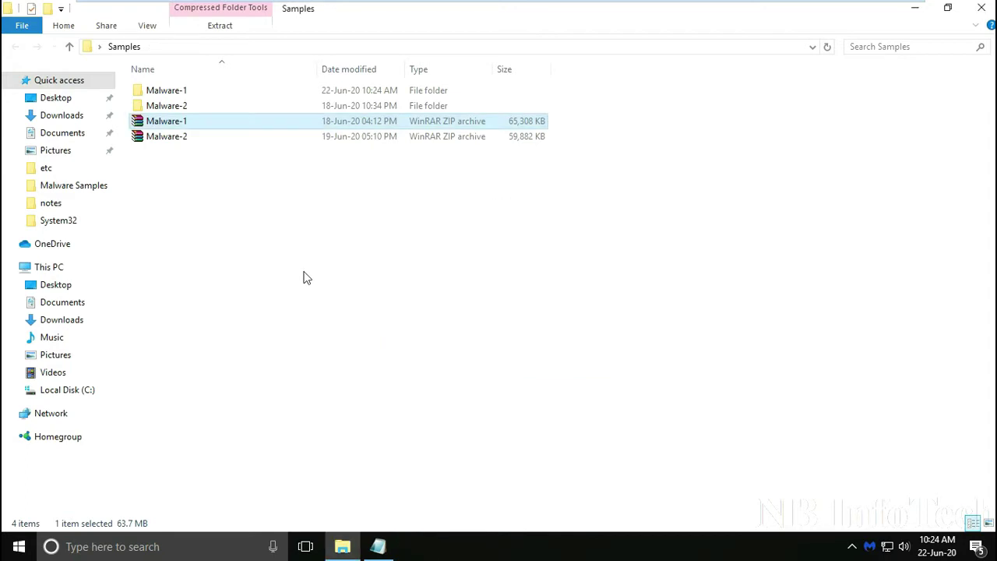
left_click_drag(164, 164, 189, 125)
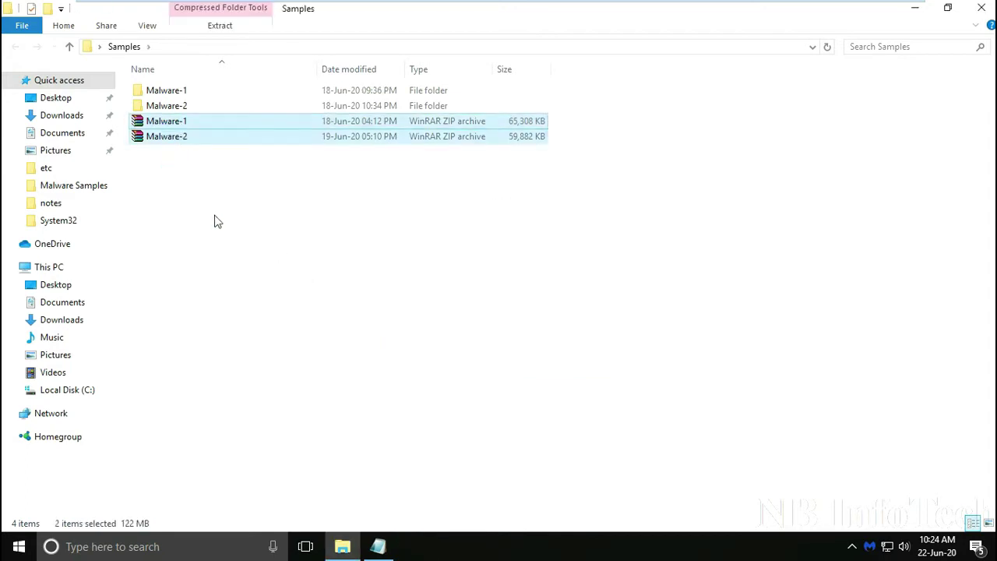
right_click(165, 123)
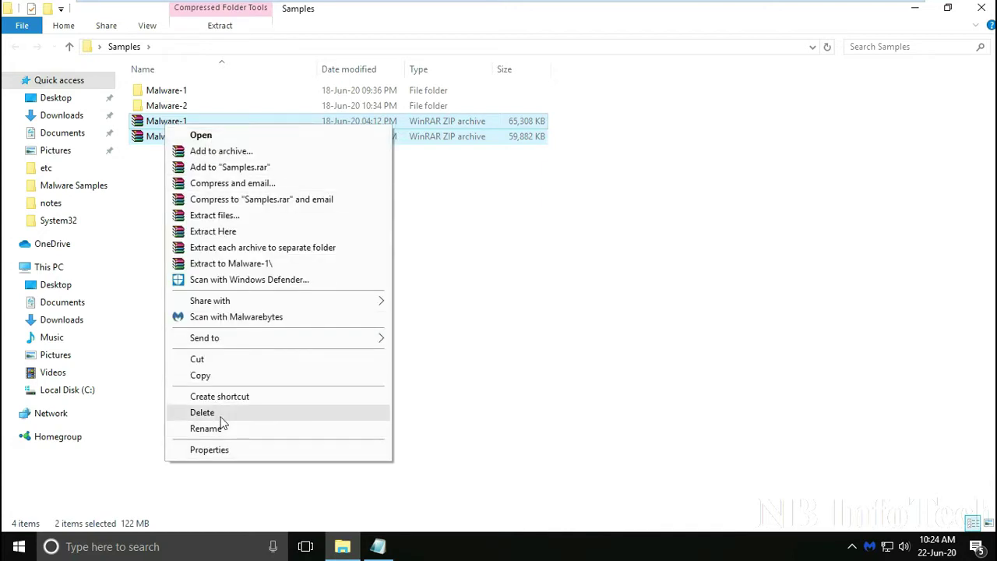
left_click(688, 363)
left_click(688, 363)
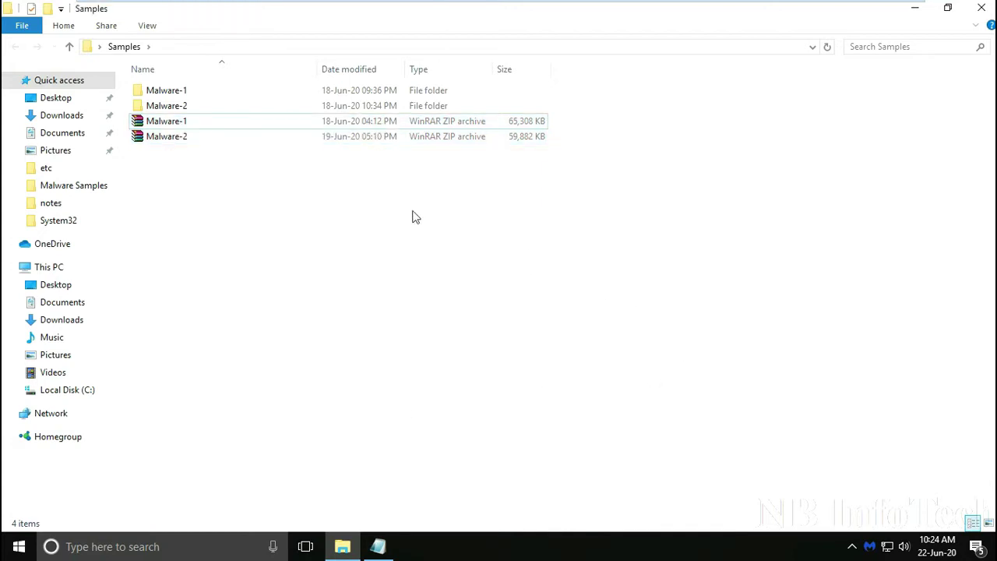
Permanently delete the Malware-1 and Malware-2 ZIP archives from the Samples folder and refresh the file list.
left_click_drag(184, 196, 191, 122)
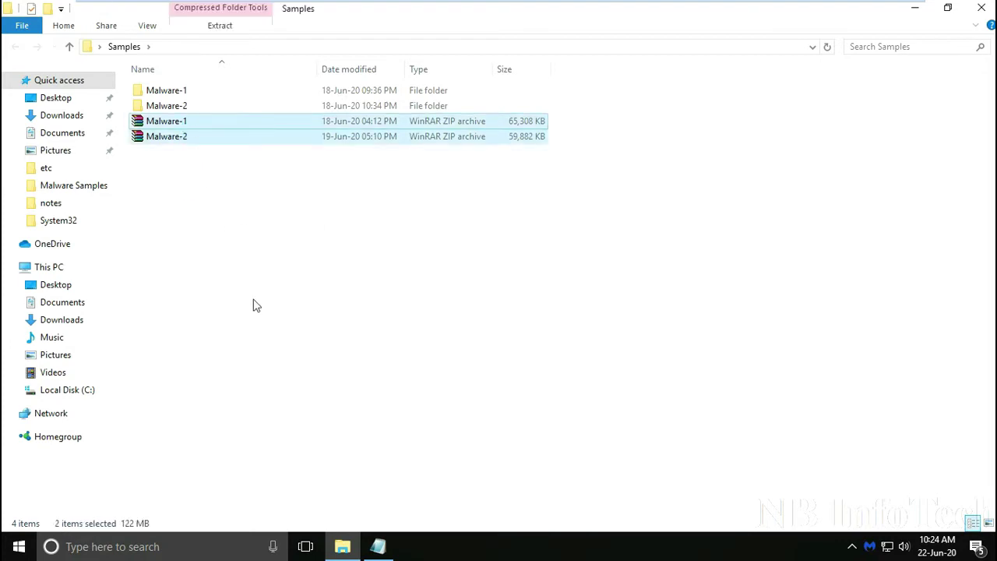
key("shift+Delete")
key("Return")
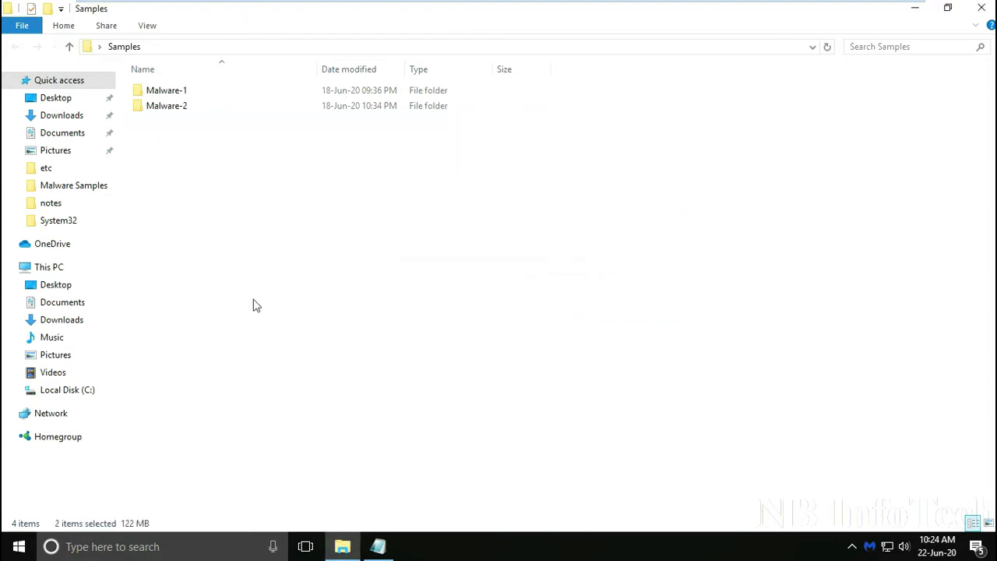
left_click(827, 47)
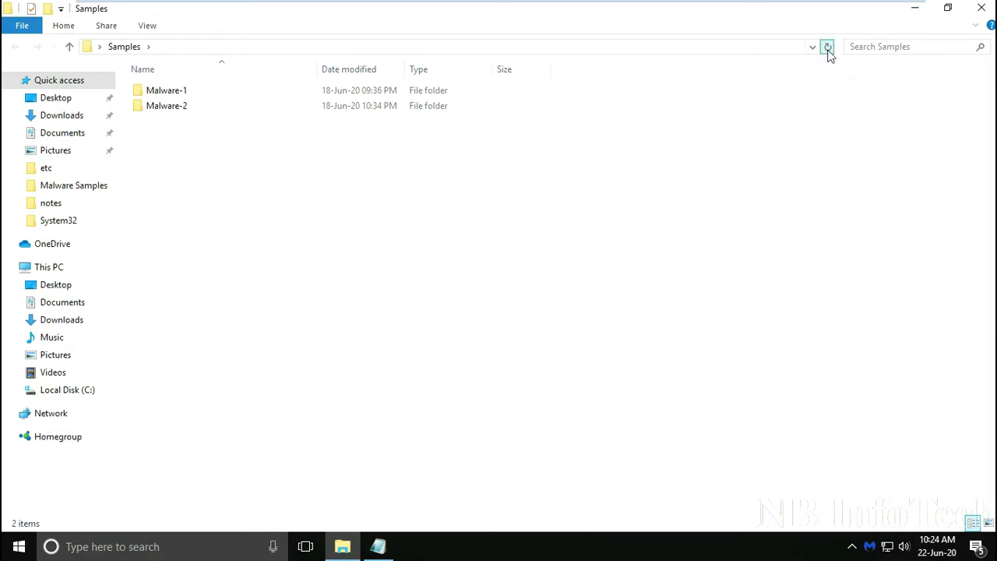
Open the extracted Malware-1 folder and look through its sample subfolders.
left_click(162, 95)
double_click(159, 95)
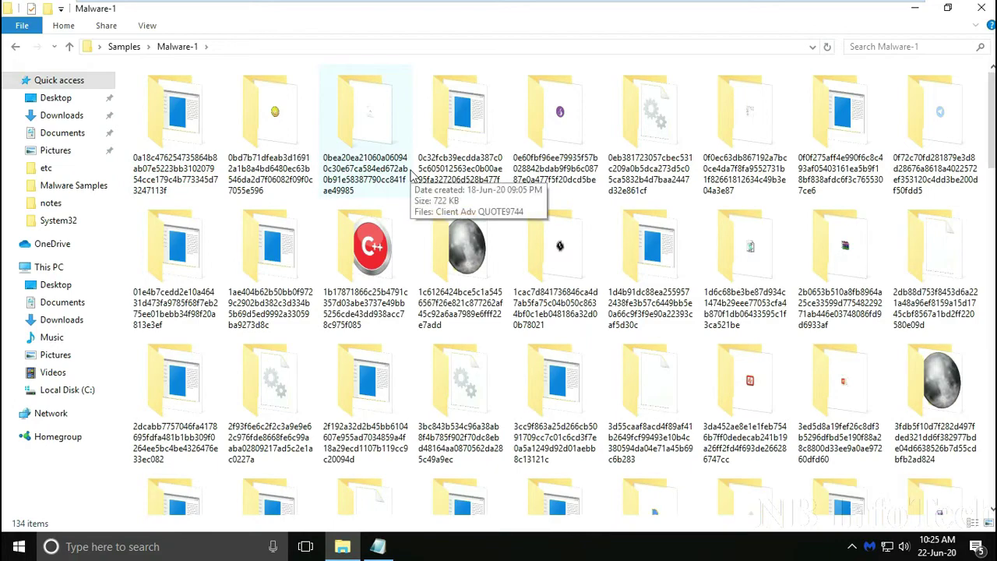
scroll(411, 173, "down", 3)
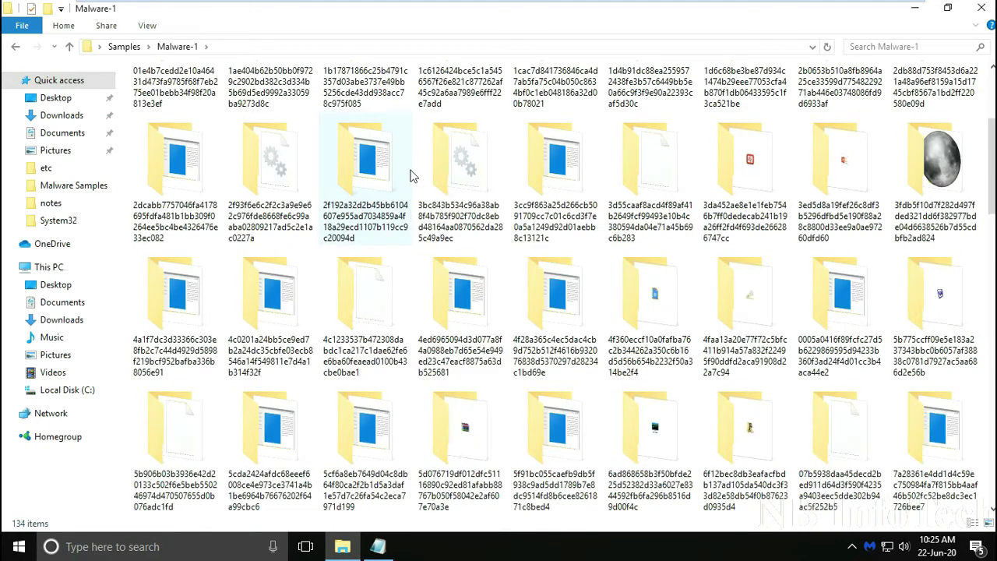
scroll(411, 174, "down", 3)
scroll(410, 174, "down", 3)
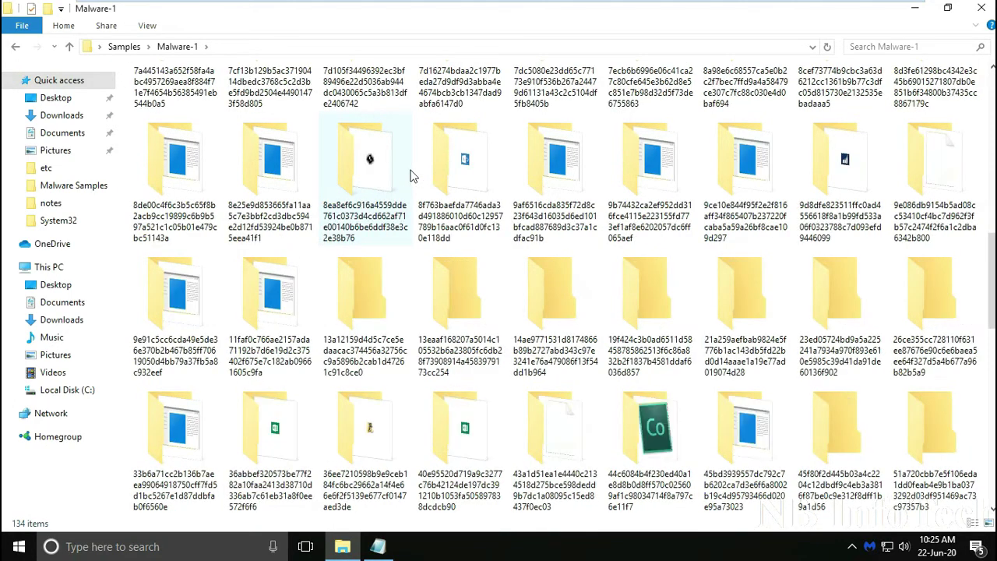
scroll(412, 174, "down", 3)
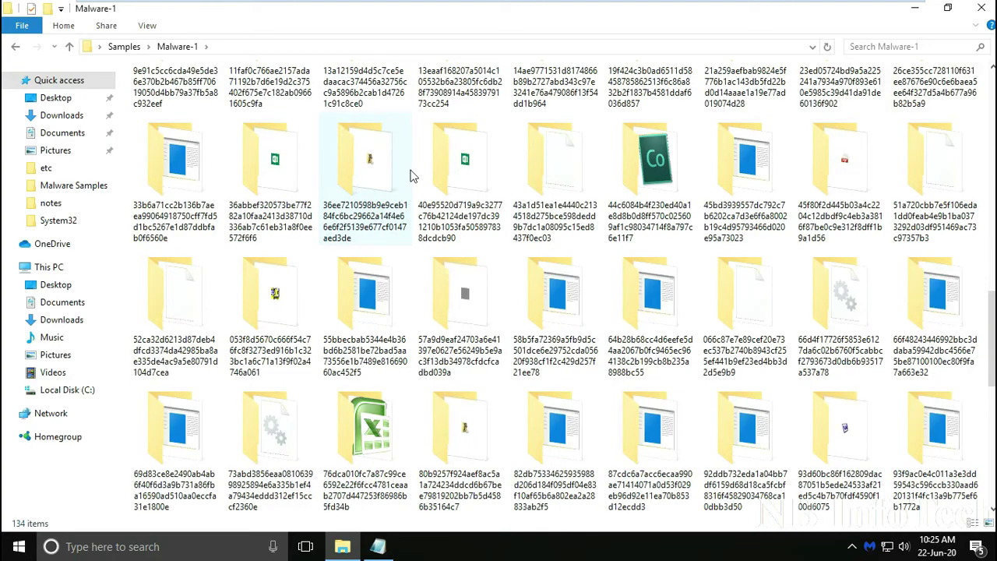
scroll(412, 174, "down", 3)
scroll(412, 174, "down", 3)
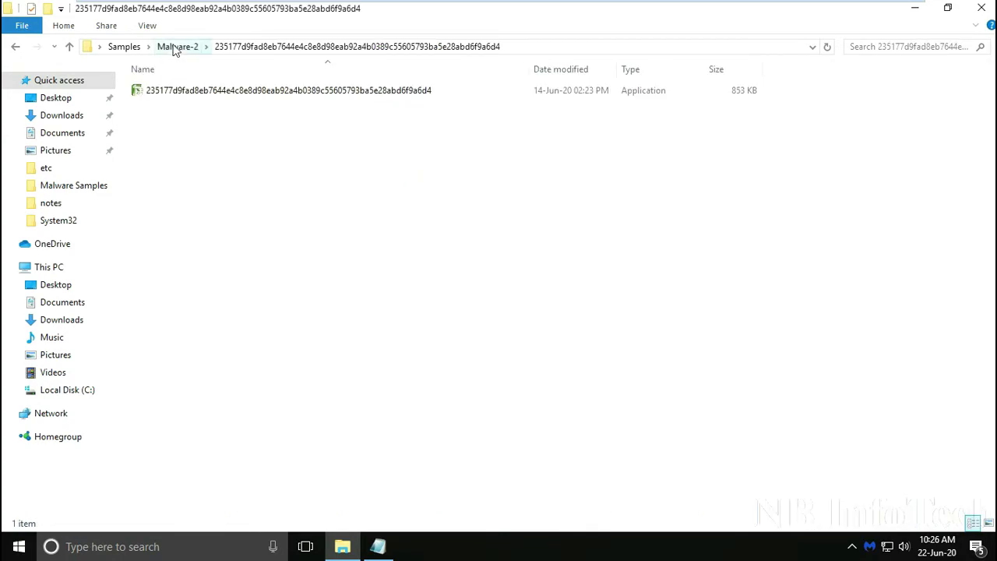
Open the Malware-2 subfolder starting with 18567122e2aed, widen its Name column to fit the file name and turn on file name extensions.
left_click(177, 47)
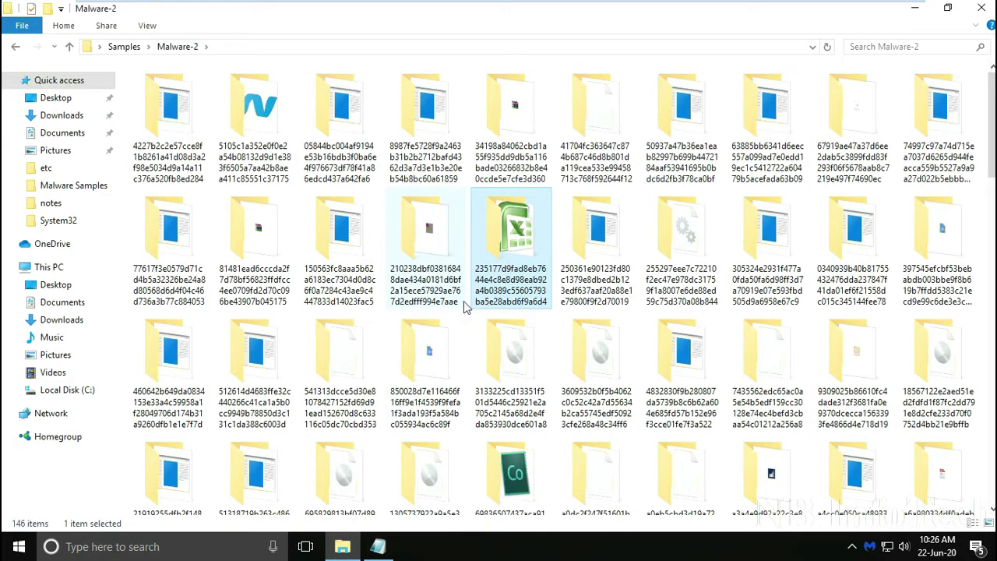
scroll(464, 300, "down", 2)
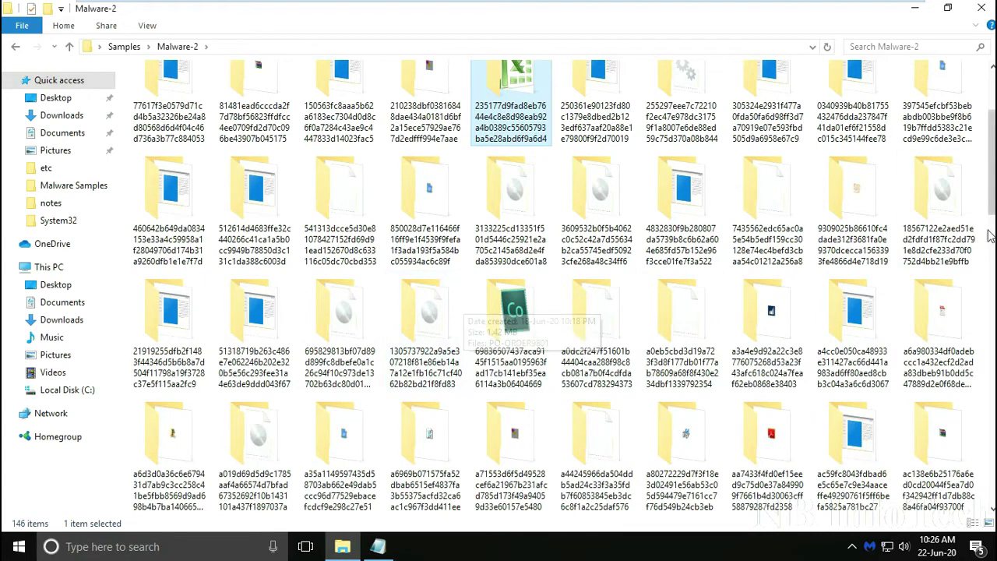
double_click(945, 215)
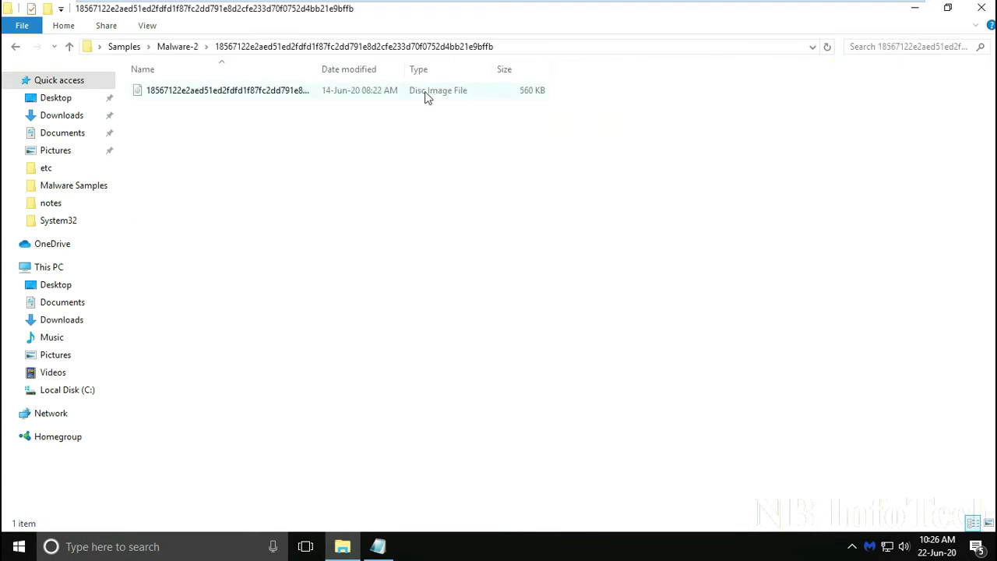
left_click_drag(314, 69, 465, 68)
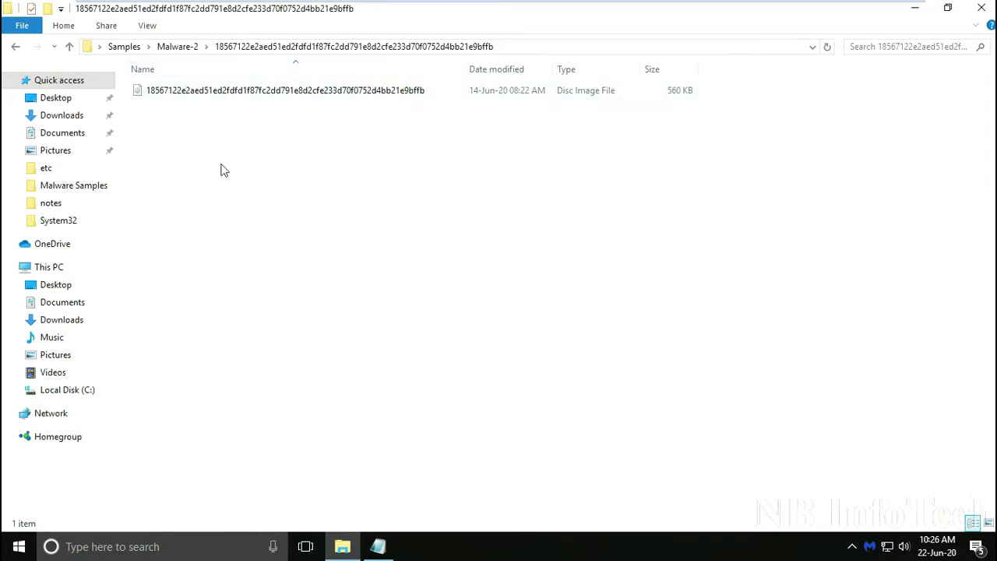
left_click(147, 26)
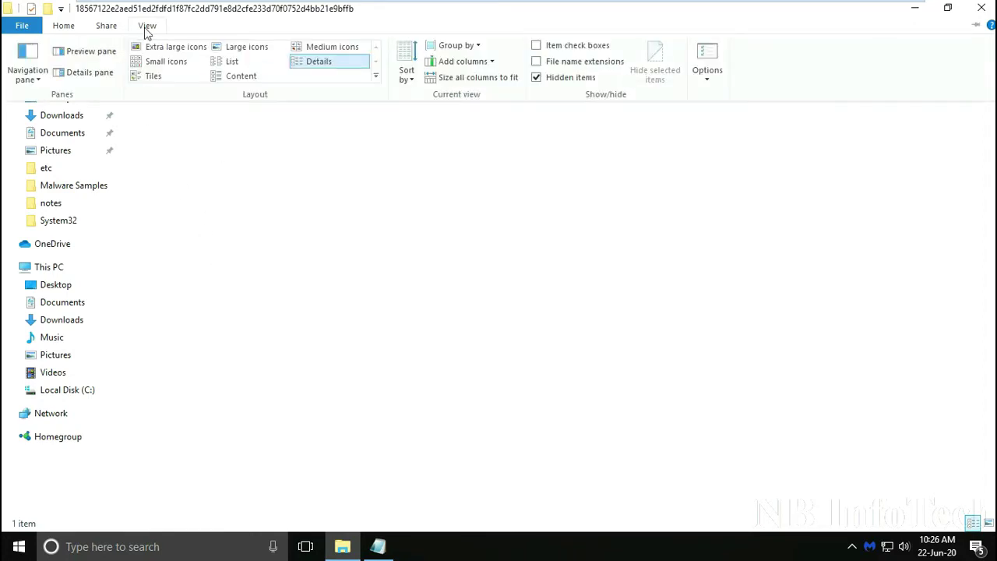
left_click(564, 66)
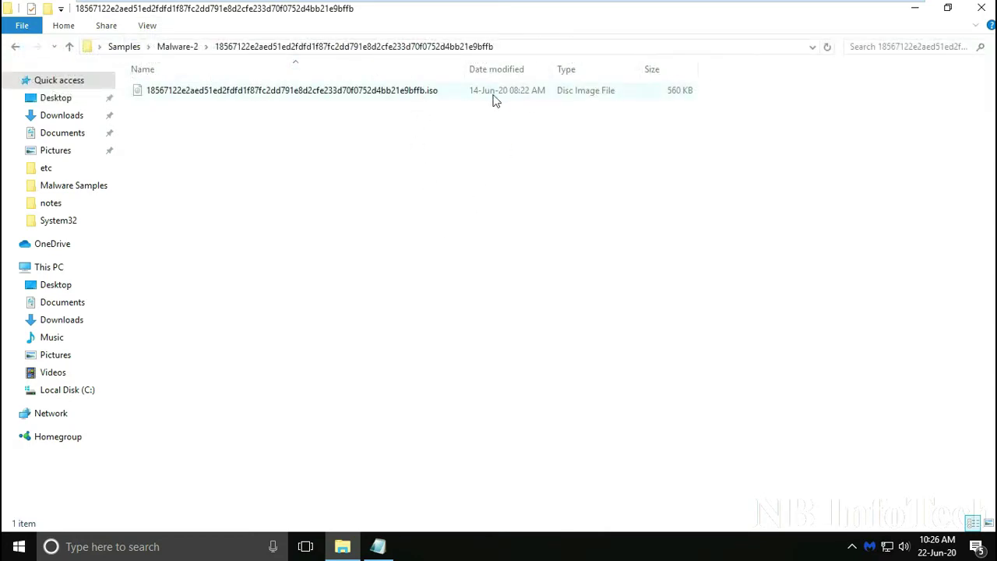
Check the full file names and extensions of the Malware-2 samples starting with 235177d9, 34198a84 and 81481ead.
left_click(179, 48)
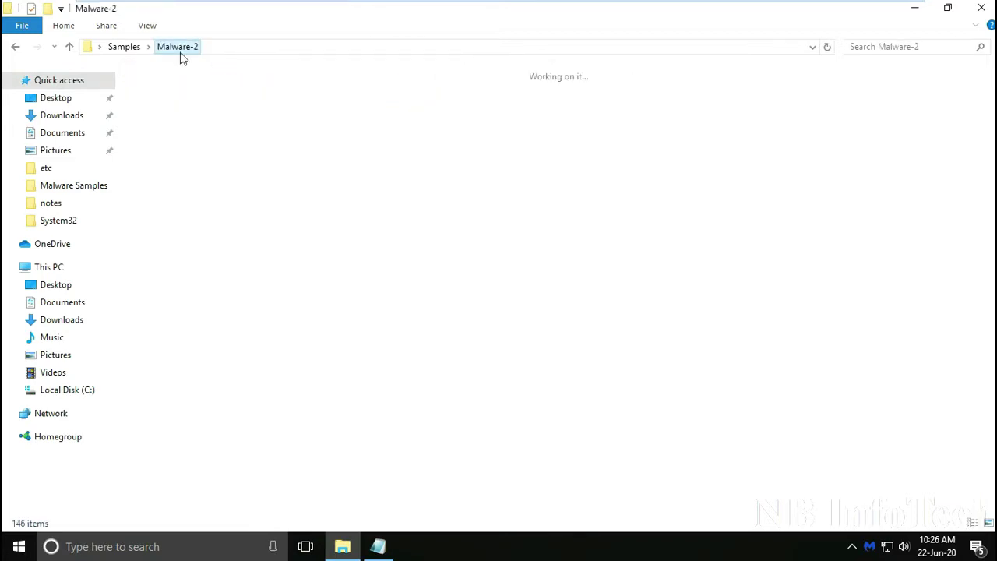
double_click(501, 226)
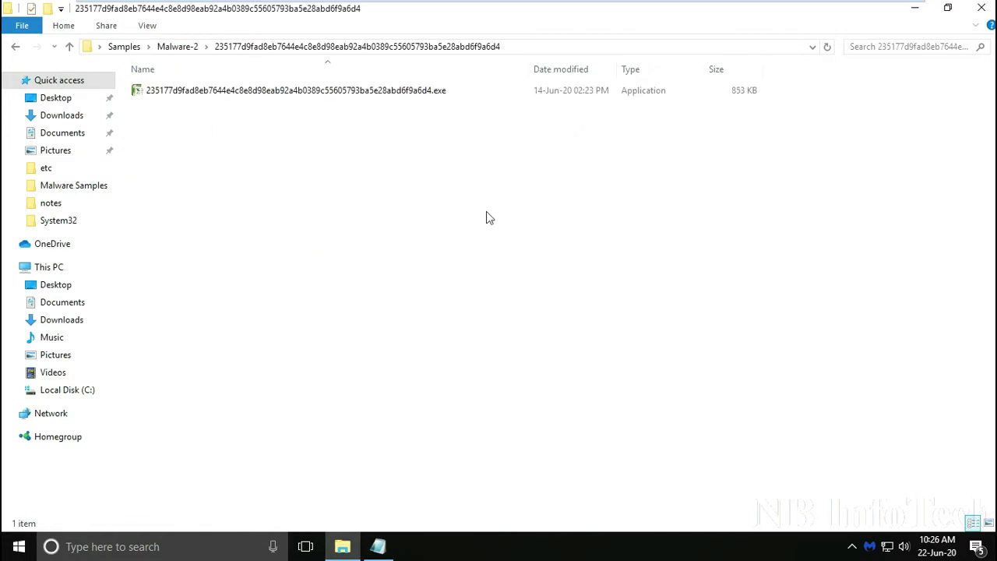
left_click(178, 47)
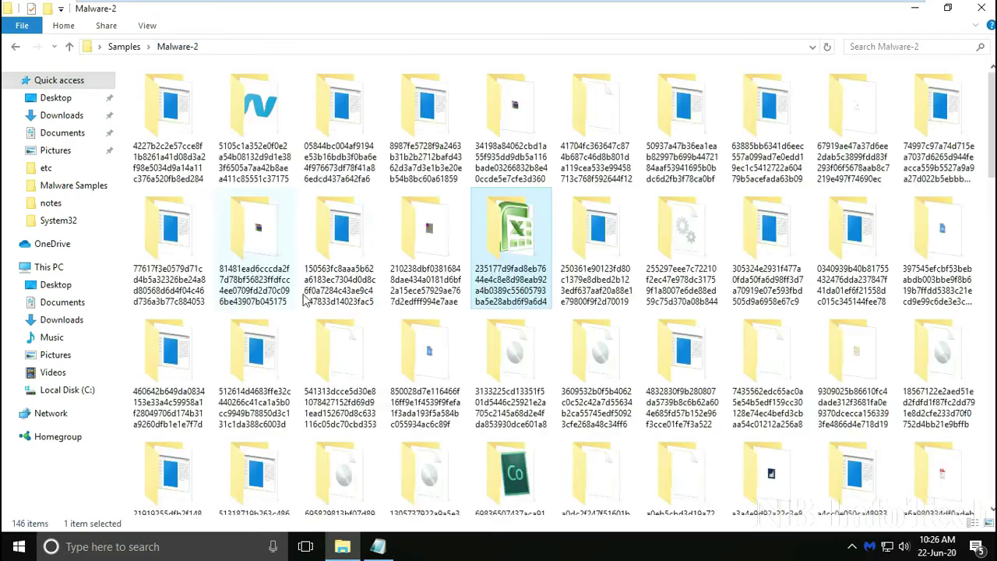
double_click(510, 127)
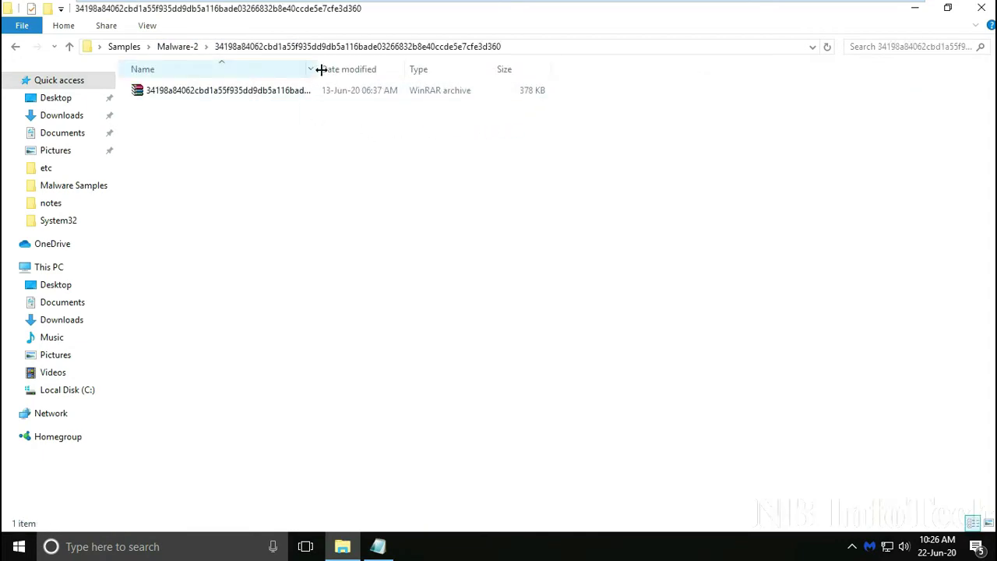
left_click_drag(321, 69, 525, 70)
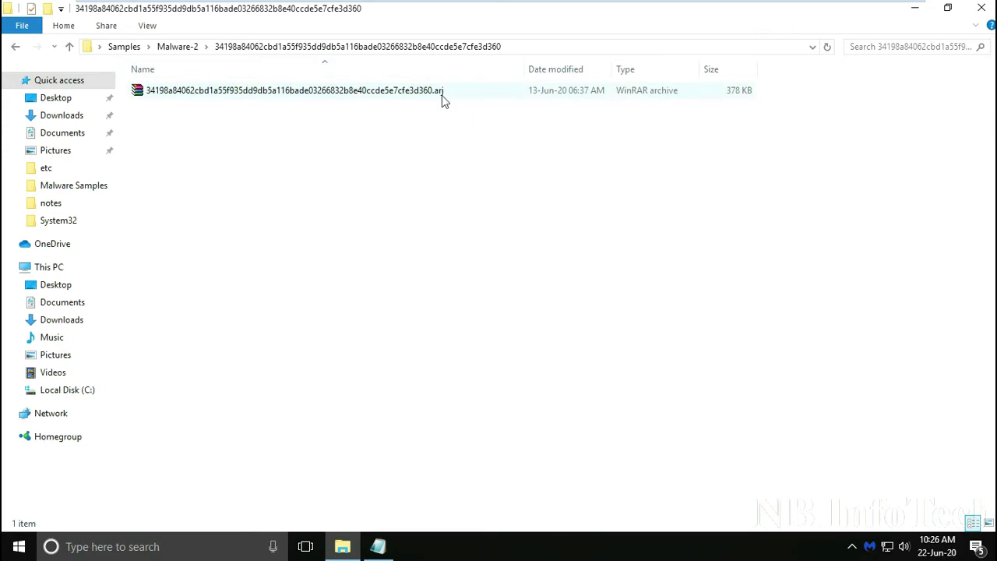
left_click(177, 47)
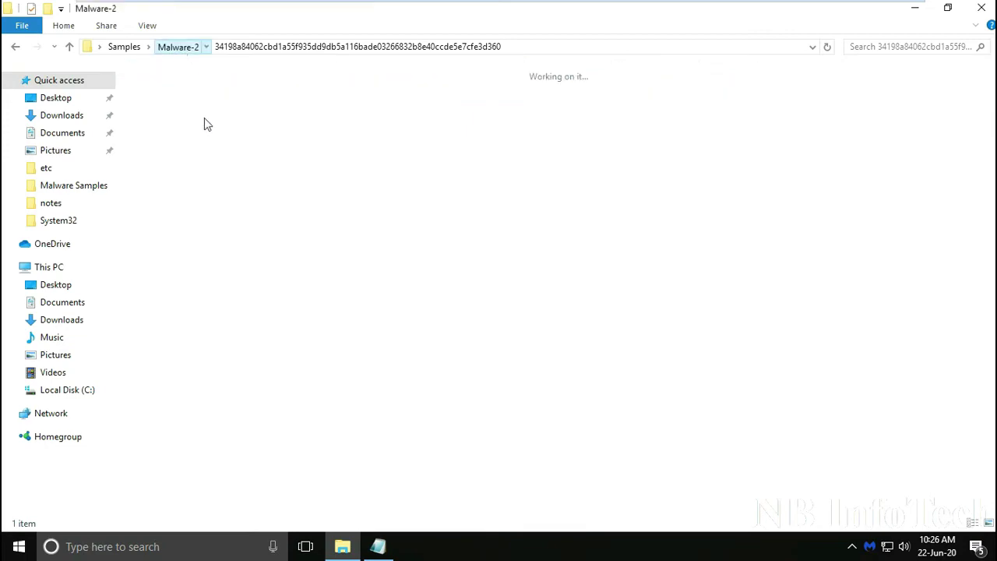
double_click(259, 228)
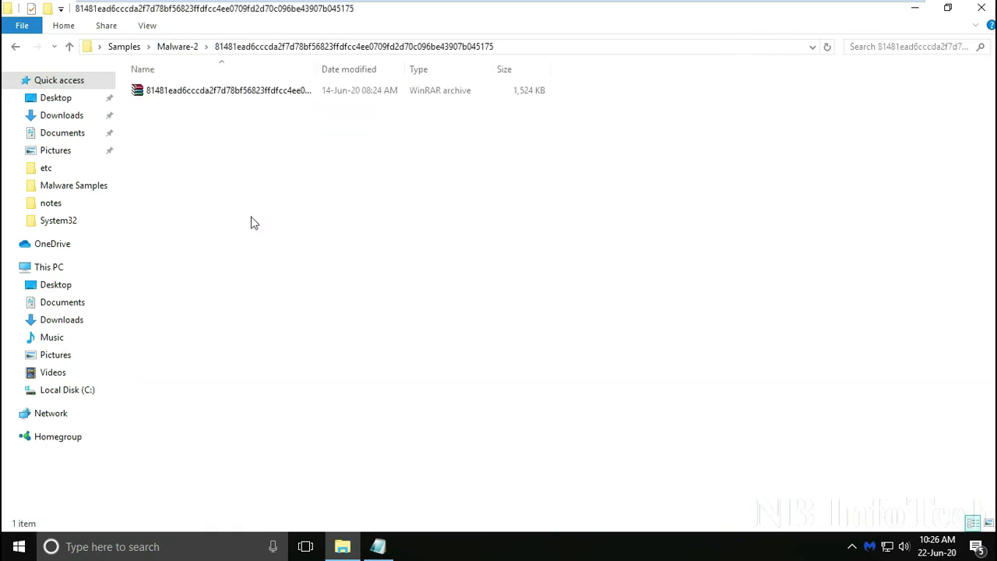
left_click_drag(317, 71, 504, 72)
left_click(177, 48)
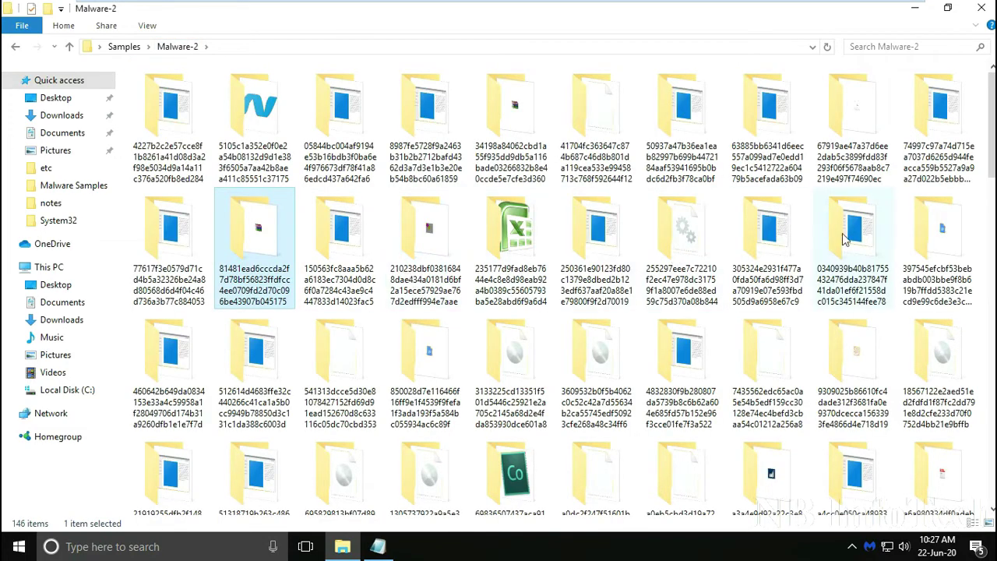
Look through the remaining Malware-2 subfolders and check the file extension of the archive sample starting with c7008ee8.
scroll(633, 353, "down", 1)
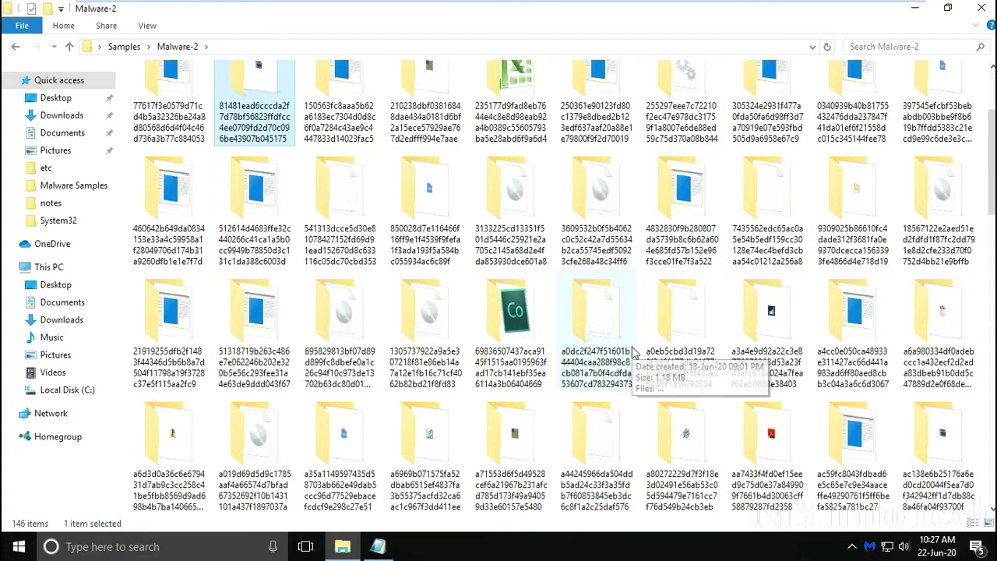
scroll(632, 353, "down", 2)
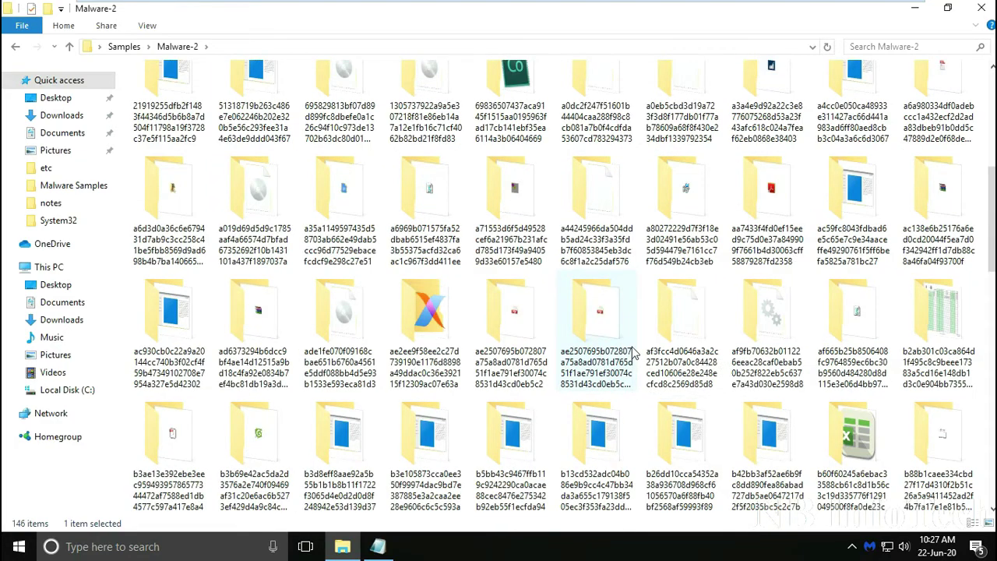
scroll(633, 353, "down", 2)
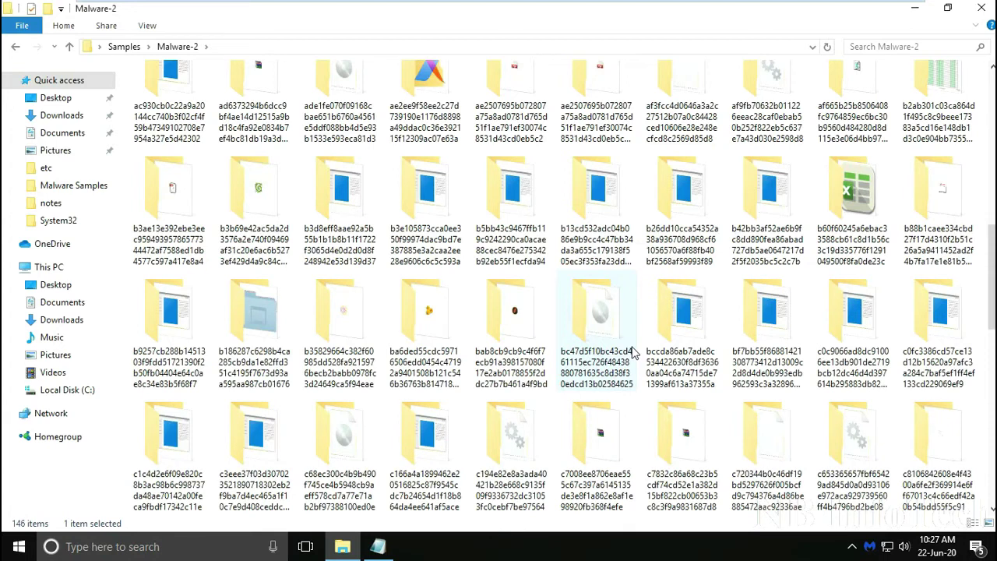
scroll(632, 353, "down", 2)
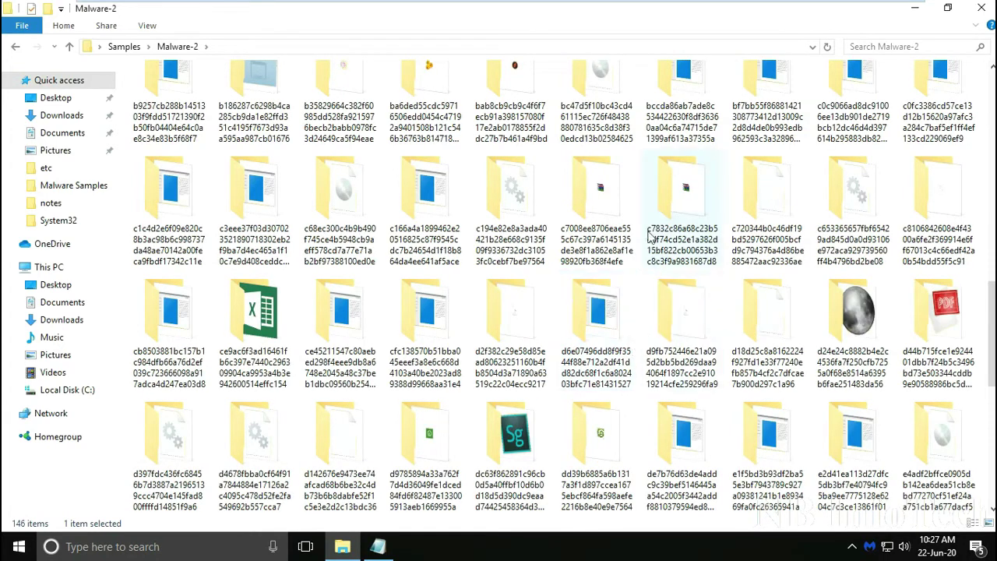
double_click(606, 207)
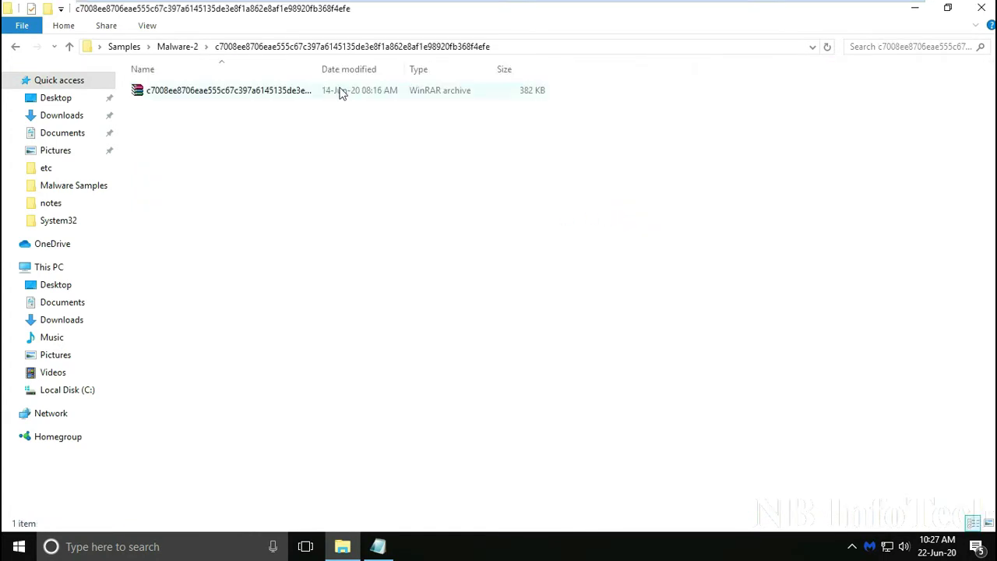
left_click_drag(315, 70, 494, 69)
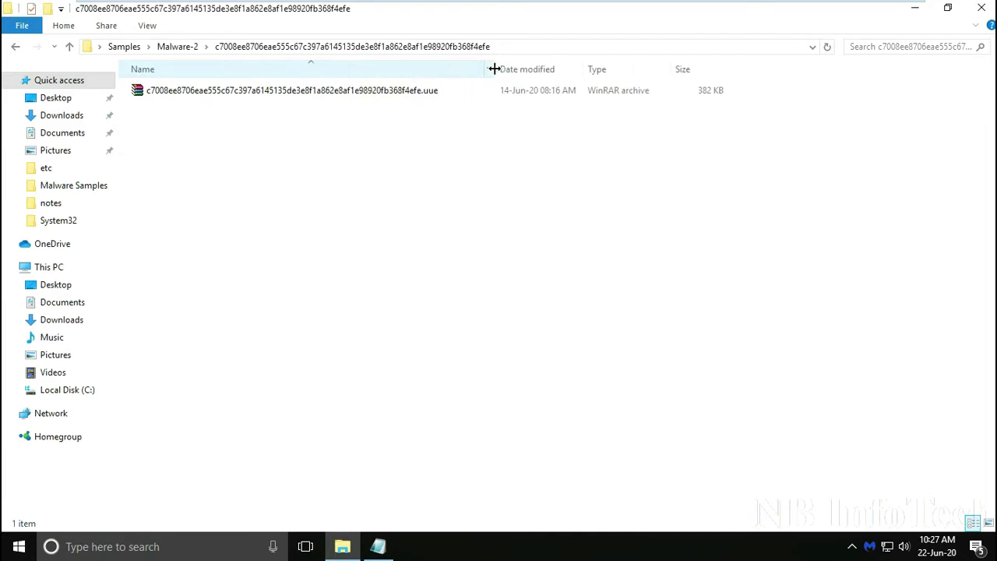
left_click(173, 46)
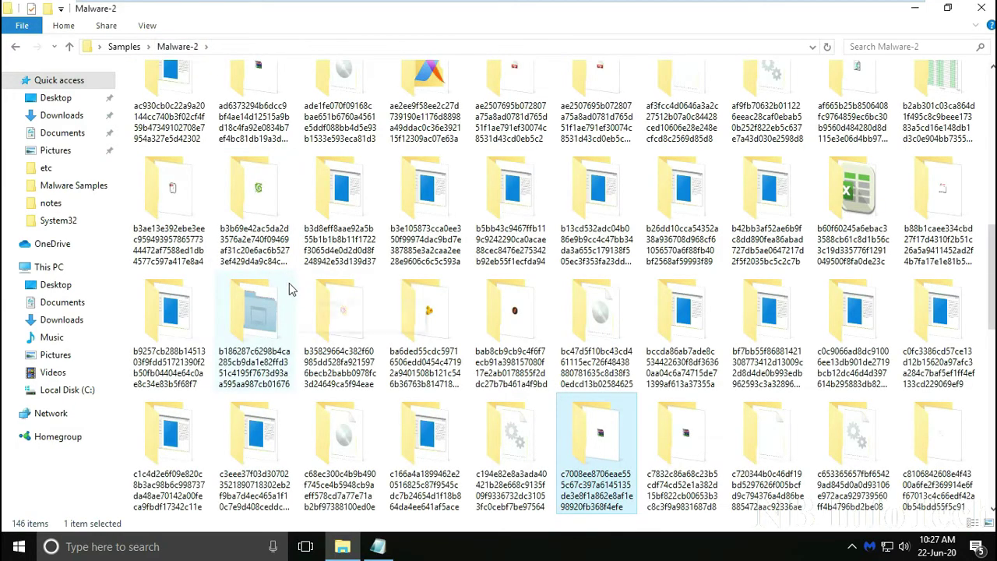
Close the Malware-2 folder and run a Malwarebytes scan on the Samples folder on the desktop.
left_click(981, 9)
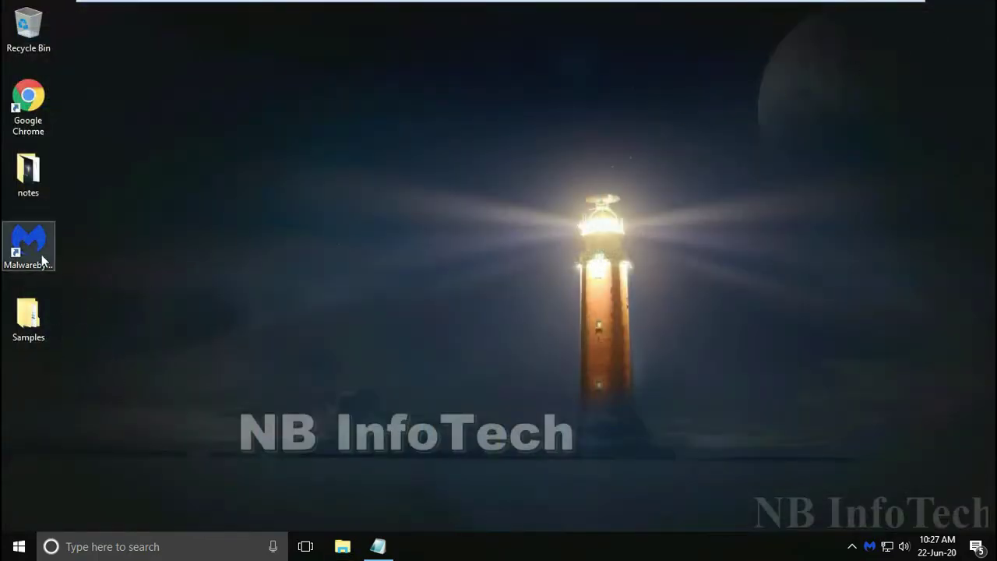
left_click(39, 259)
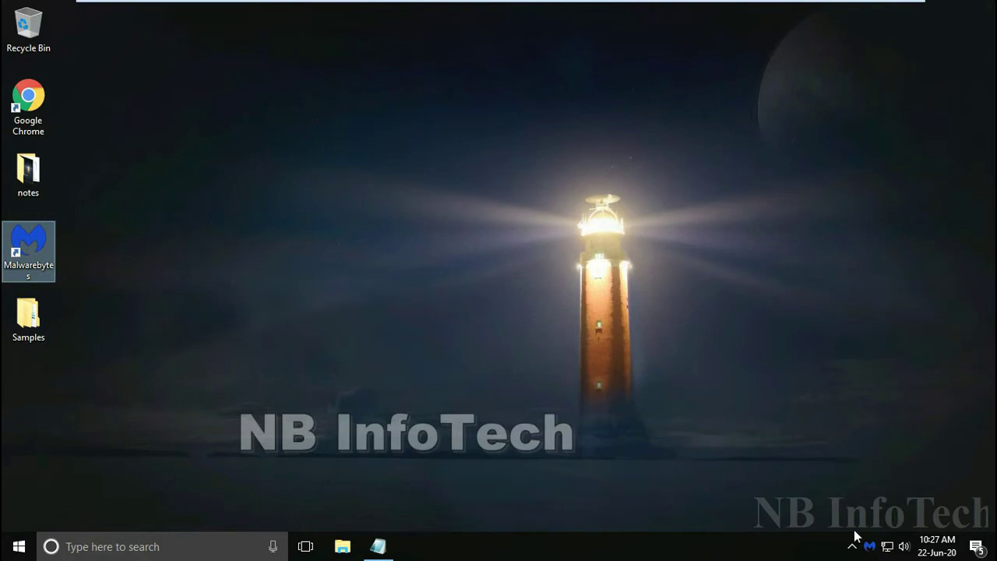
left_click(29, 316)
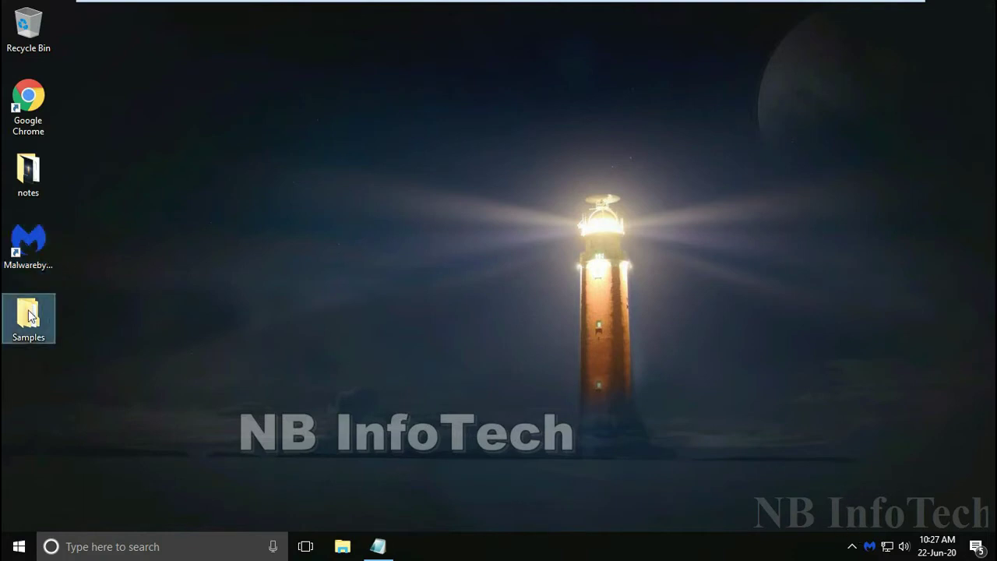
right_click(28, 315)
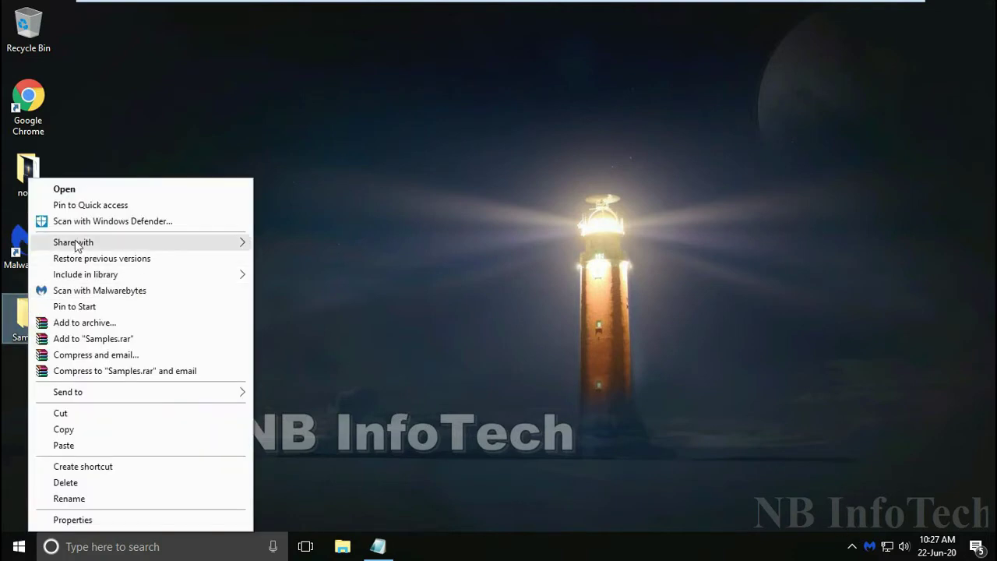
left_click(85, 293)
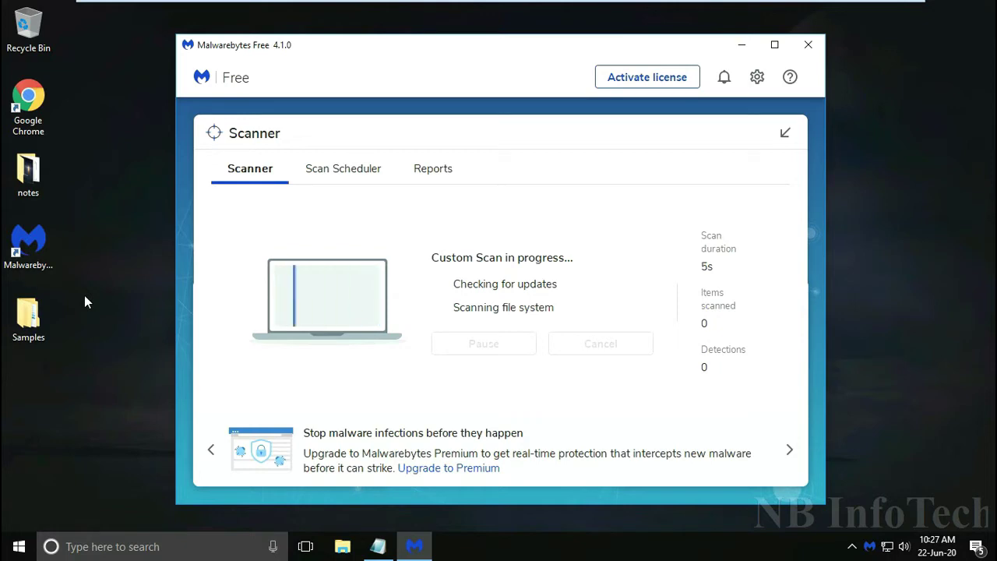
left_click_drag(419, 57, 410, 29)
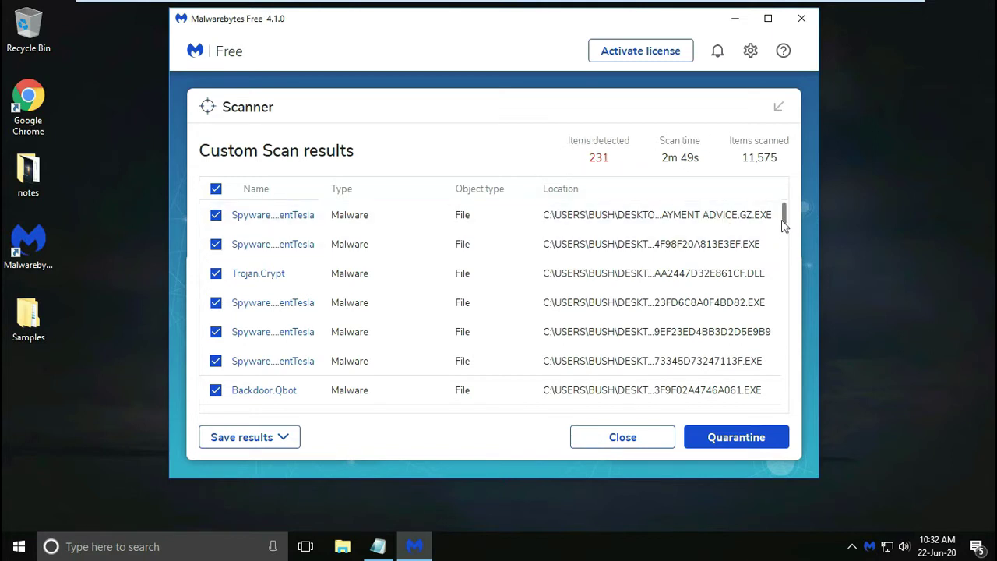
Widen the Location column of the custom scan results to show more of each detected file's path.
left_click_drag(784, 212, 784, 222)
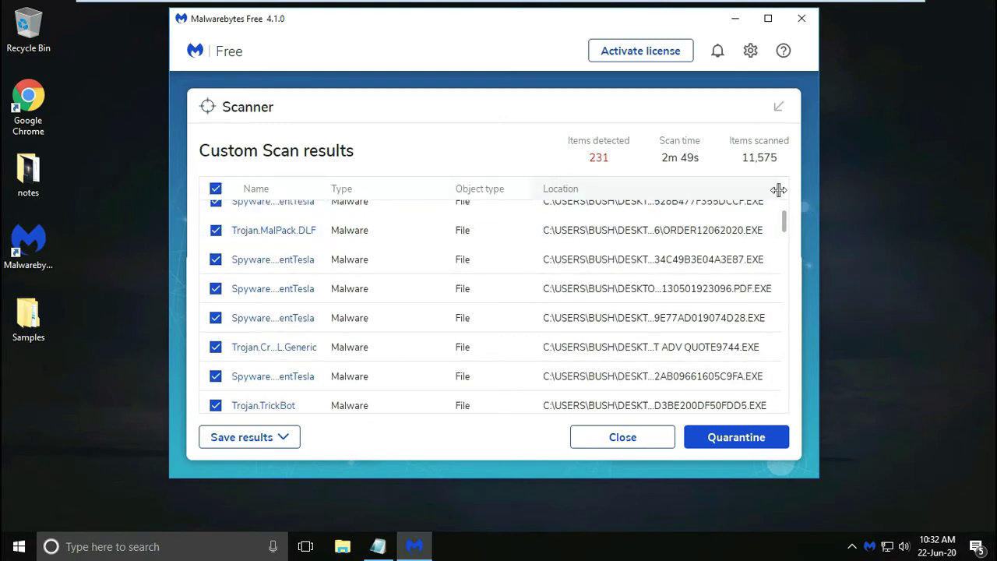
scroll(780, 188, "up", 1)
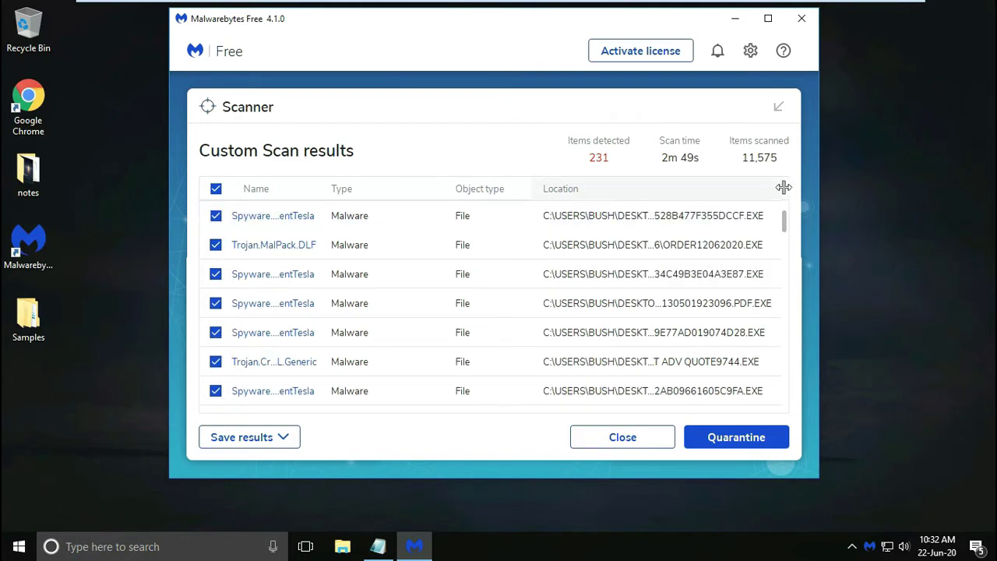
left_click_drag(783, 187, 844, 187)
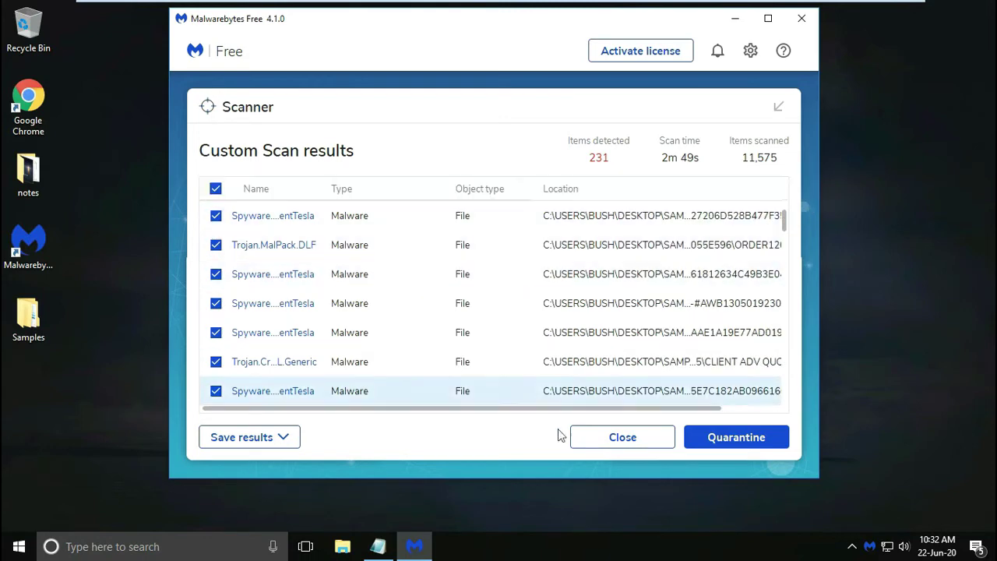
left_click_drag(579, 413, 657, 411)
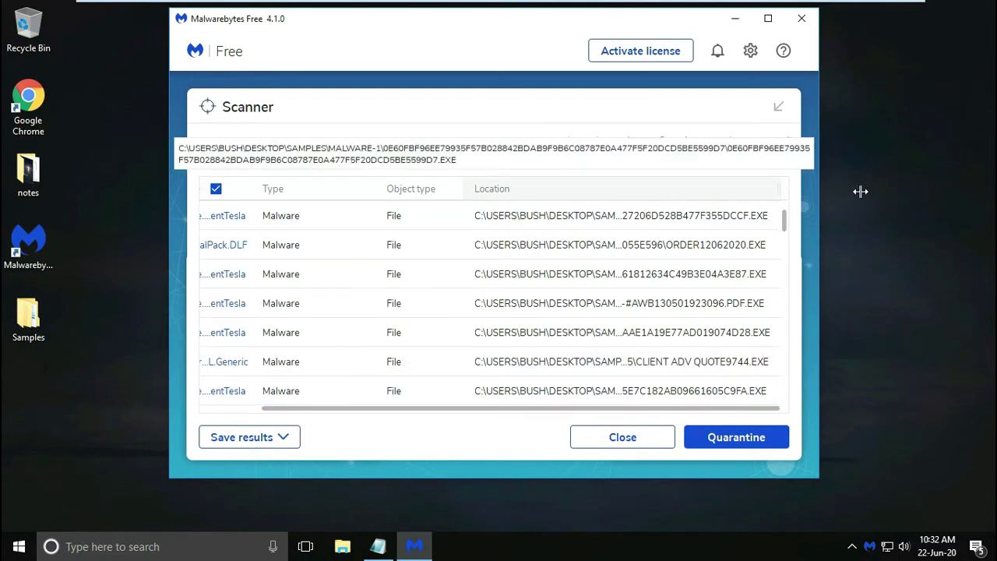
double_click(780, 193)
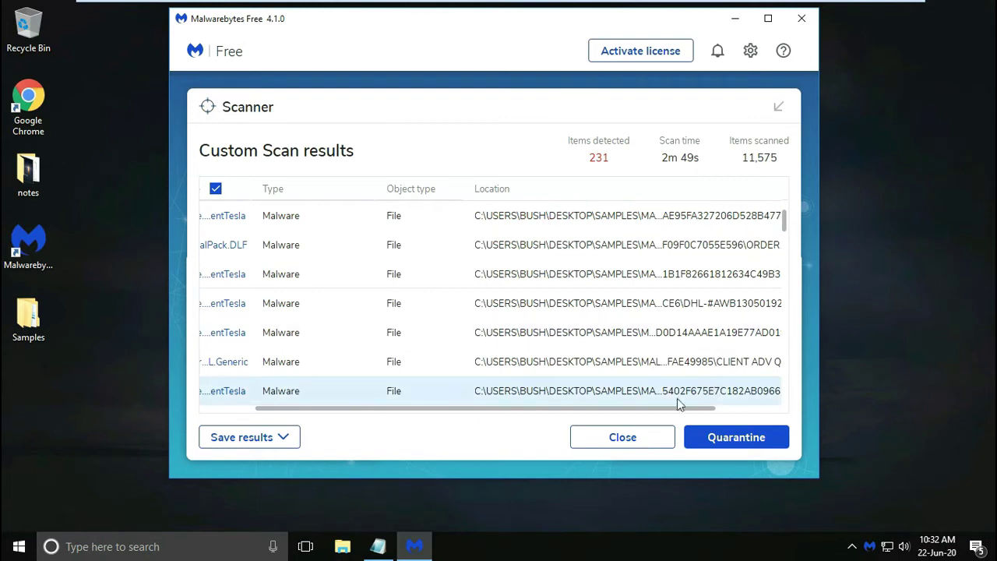
left_click_drag(672, 409, 773, 414)
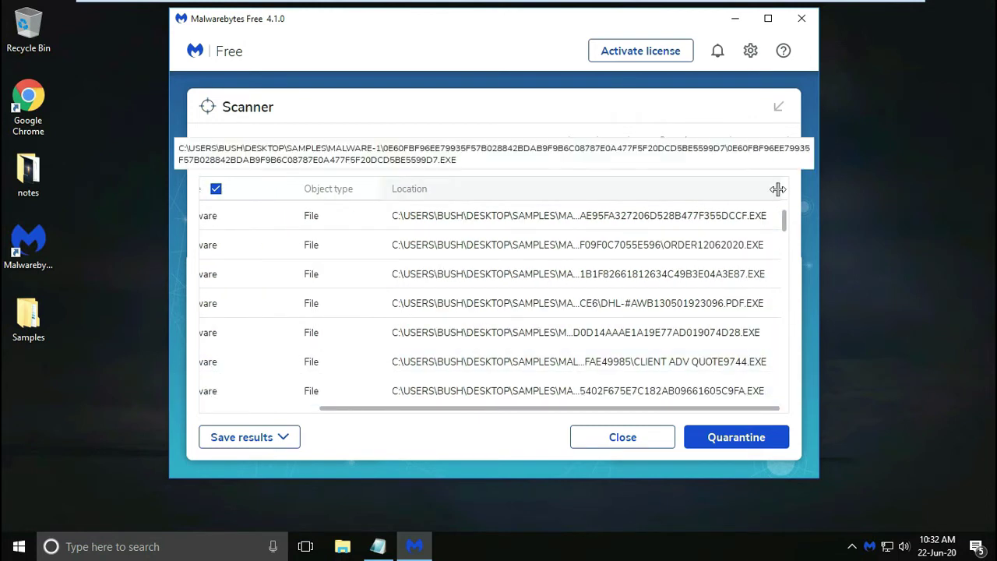
left_click_drag(860, 188, 862, 190)
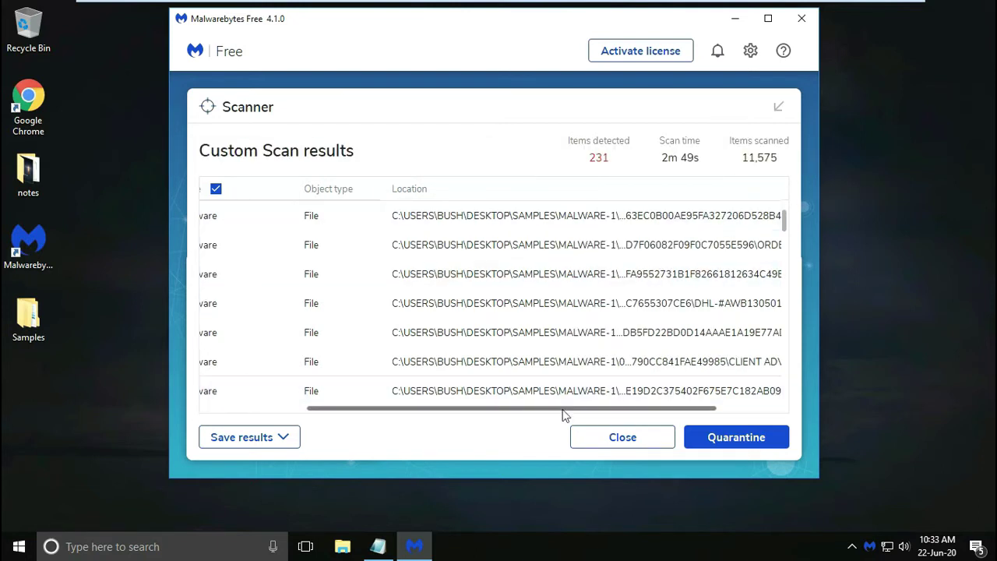
left_click_drag(563, 408, 381, 420)
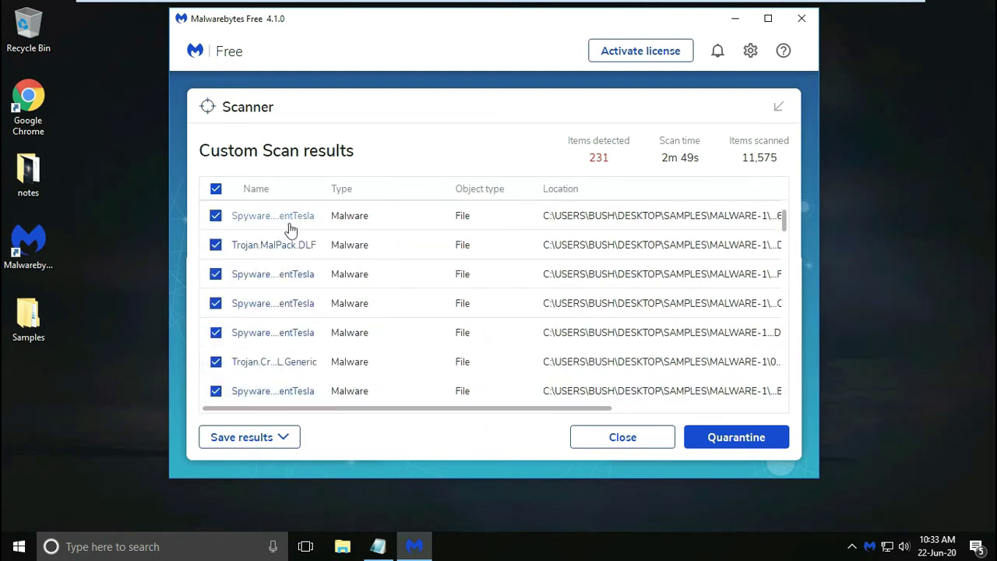
Look through the threat names, types and file locations in the custom scan results.
scroll(357, 292, "down", 1)
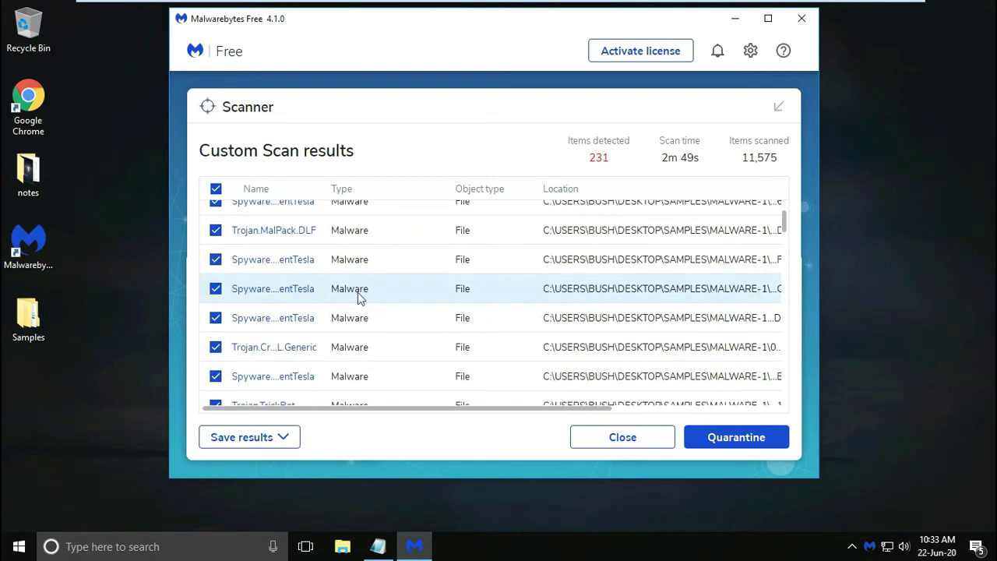
scroll(357, 292, "down", 3)
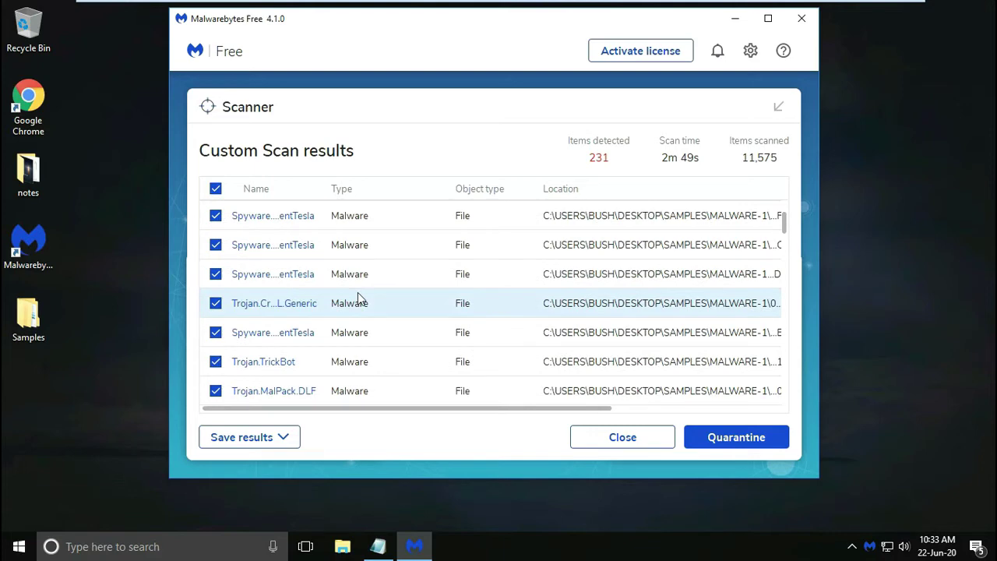
scroll(357, 293, "down", 1)
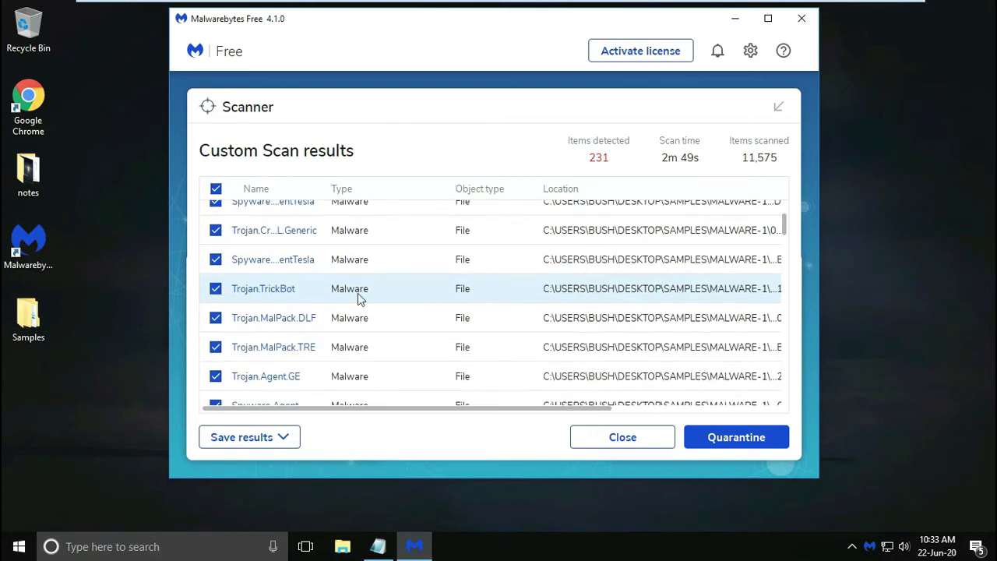
scroll(358, 293, "down", 1)
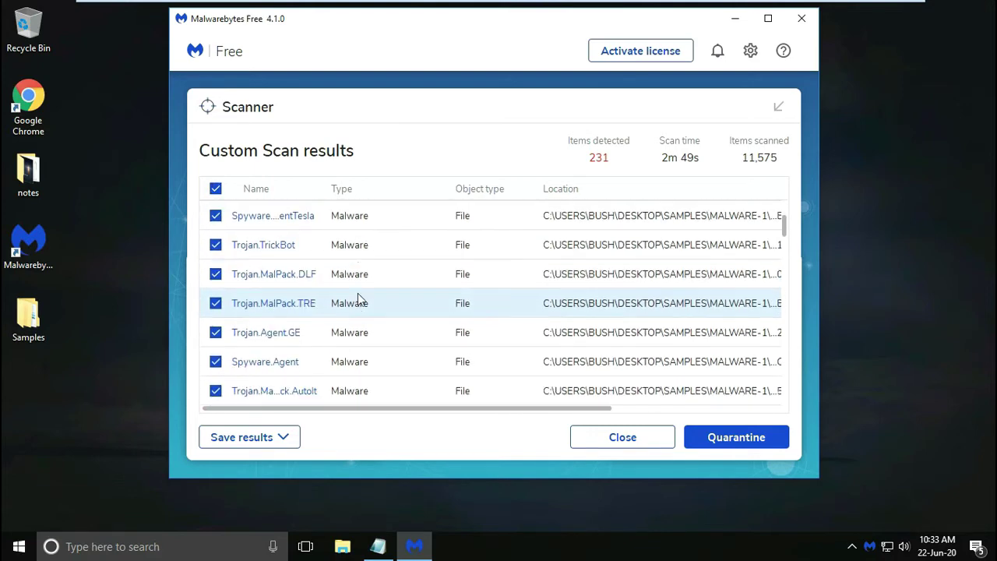
scroll(358, 292, "down", 1)
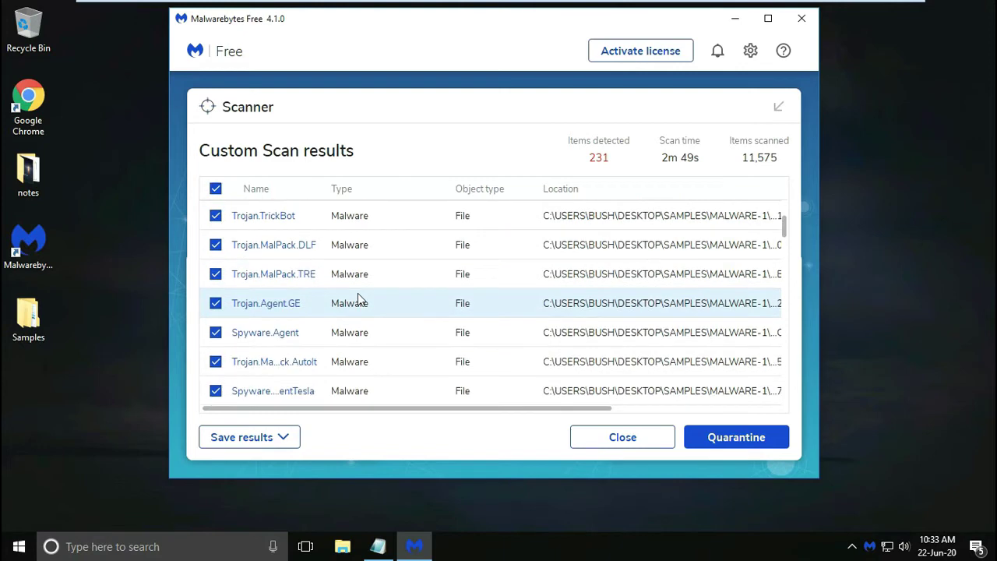
scroll(357, 294, "down", 3)
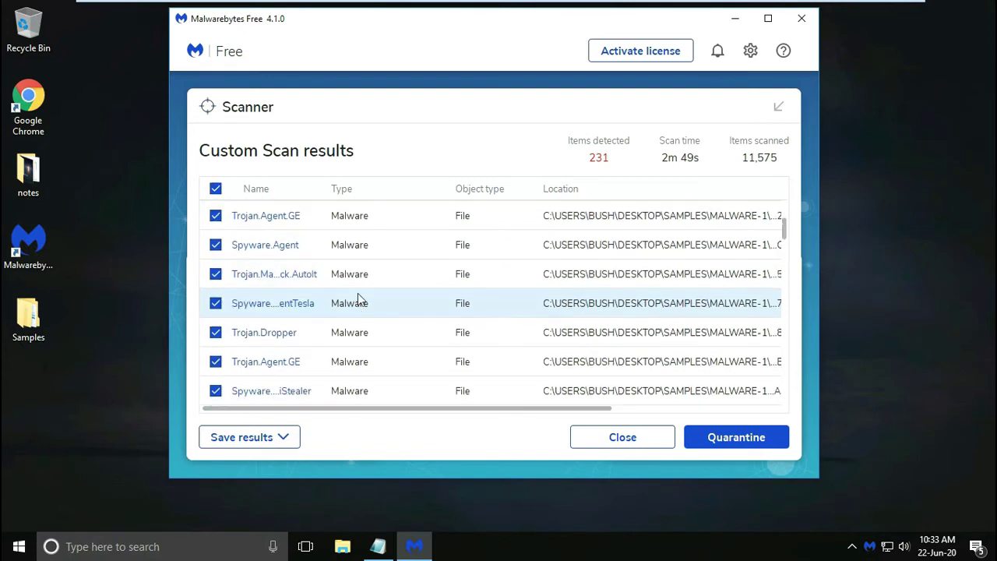
scroll(358, 299, "down", 1)
scroll(357, 295, "down", 5)
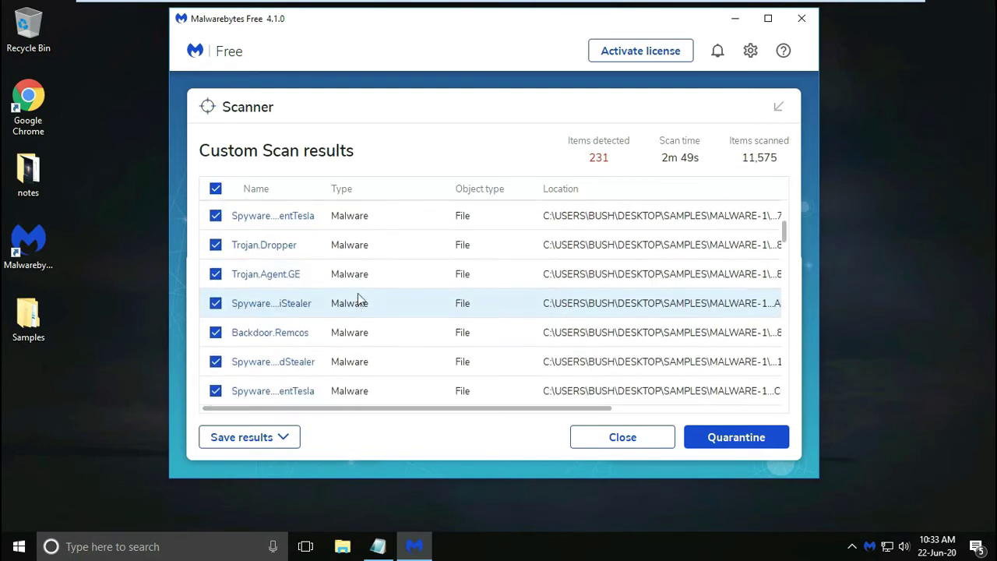
scroll(357, 293, "down", 3)
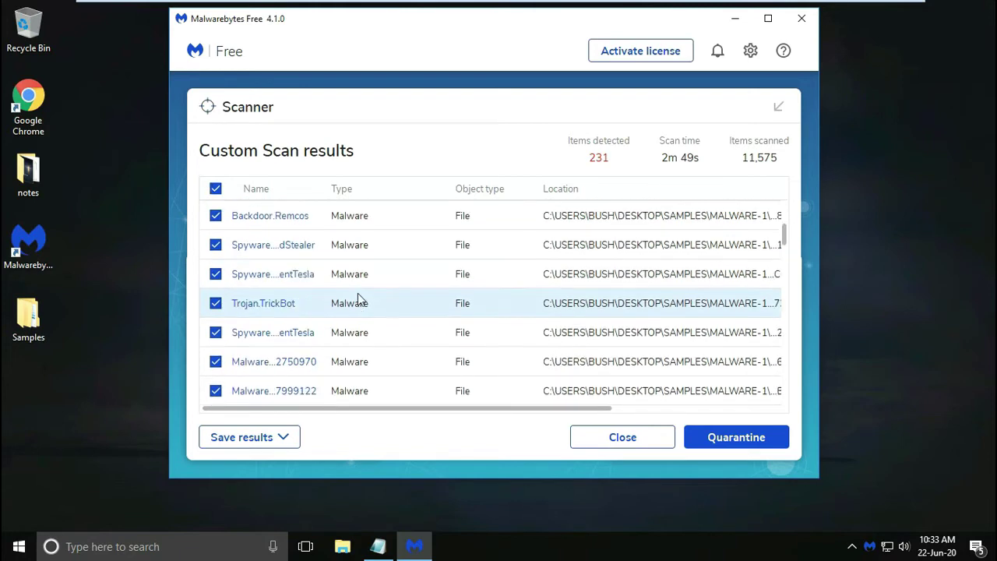
scroll(358, 293, "down", 6)
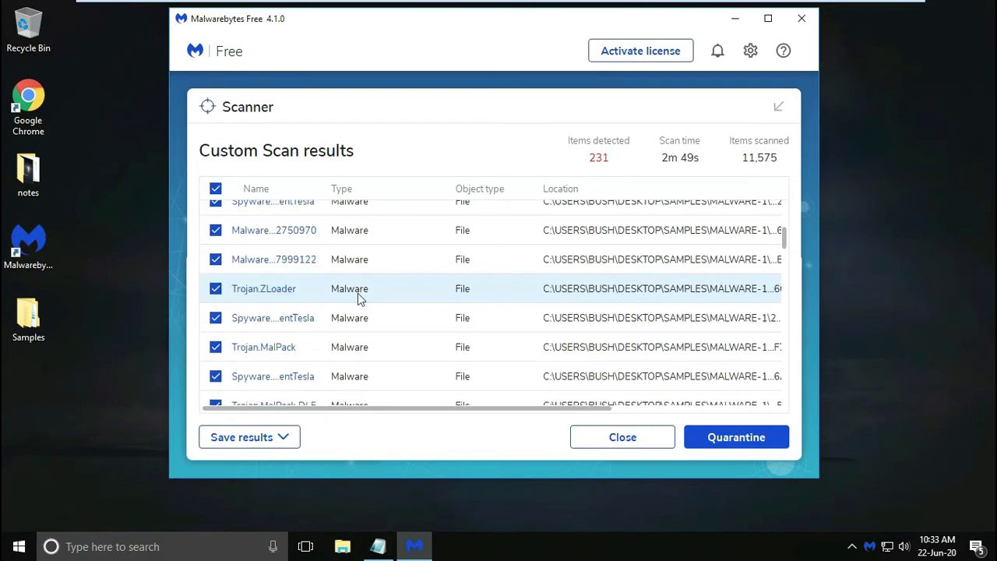
scroll(357, 293, "down", 5)
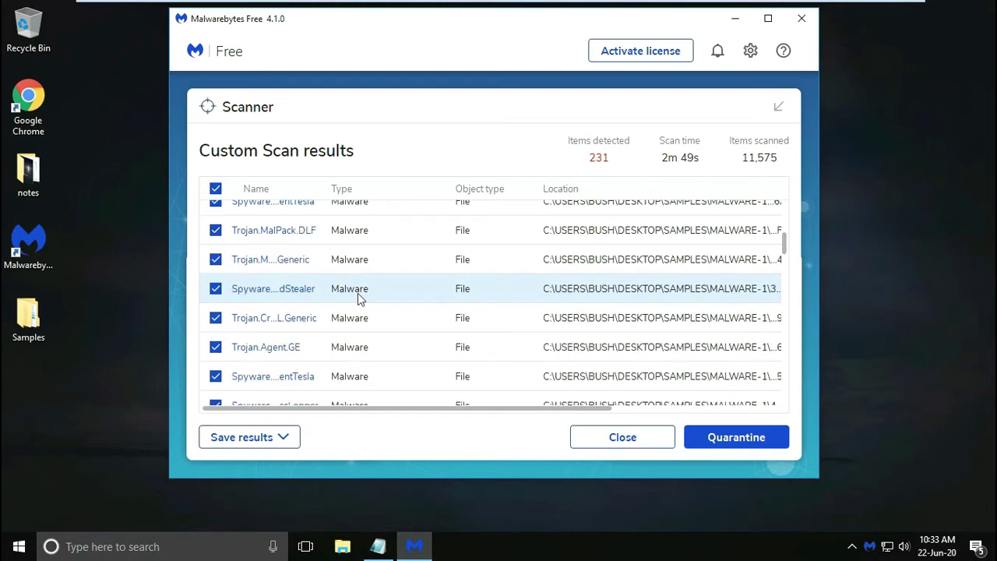
scroll(358, 293, "down", 3)
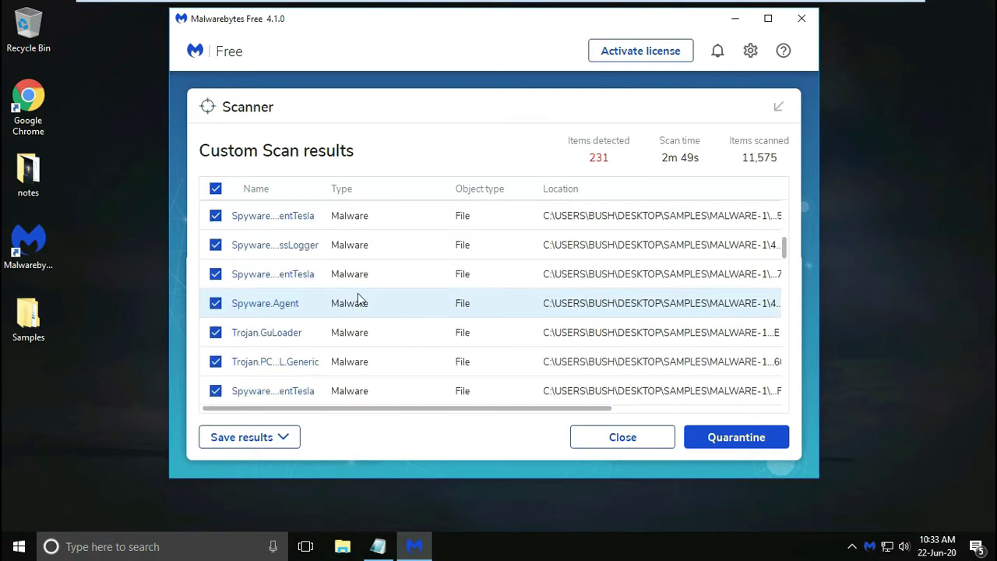
Quarantine all selected detections, dismiss the scan summary and close Malwarebytes.
left_click(710, 436)
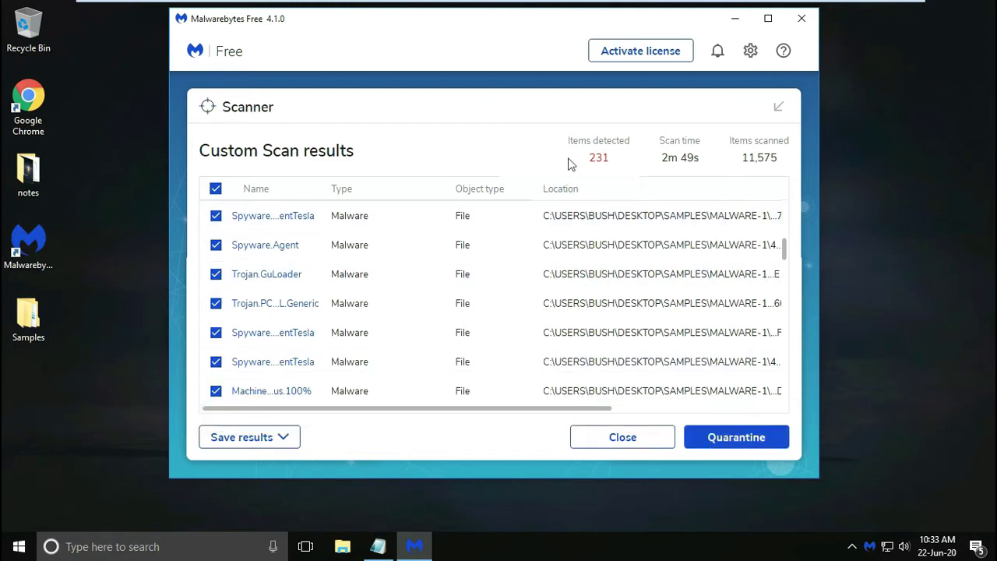
left_click(736, 437)
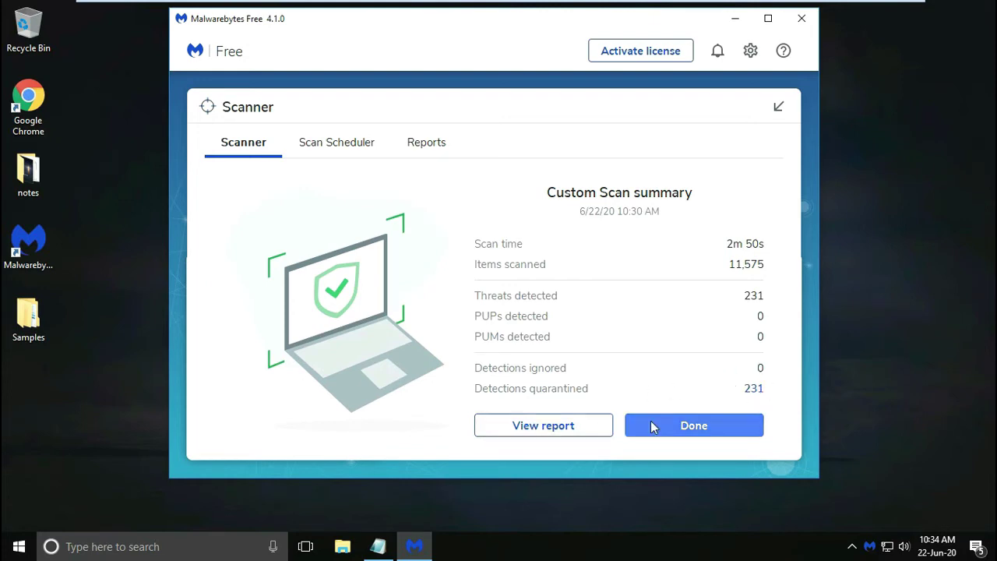
left_click(692, 430)
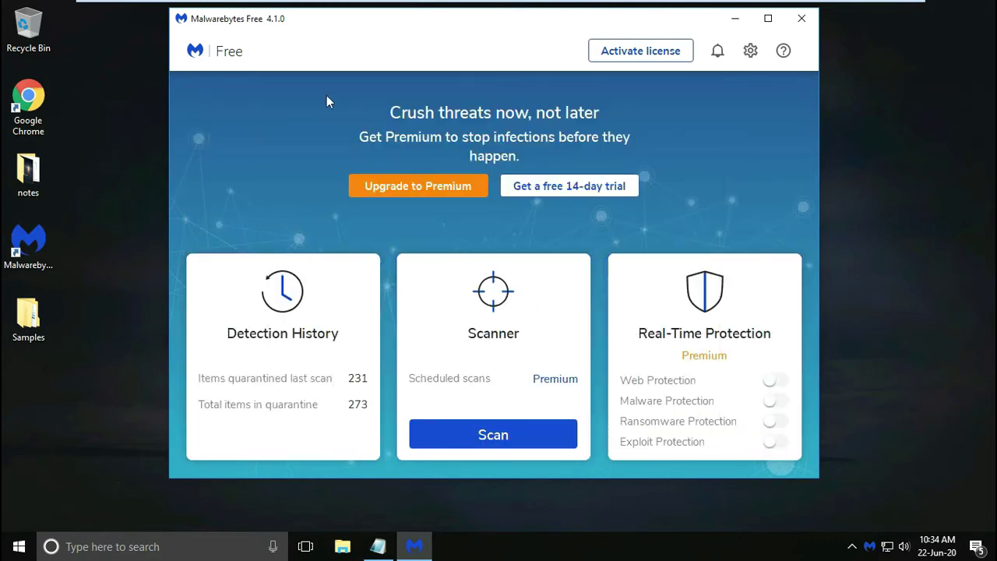
left_click(801, 19)
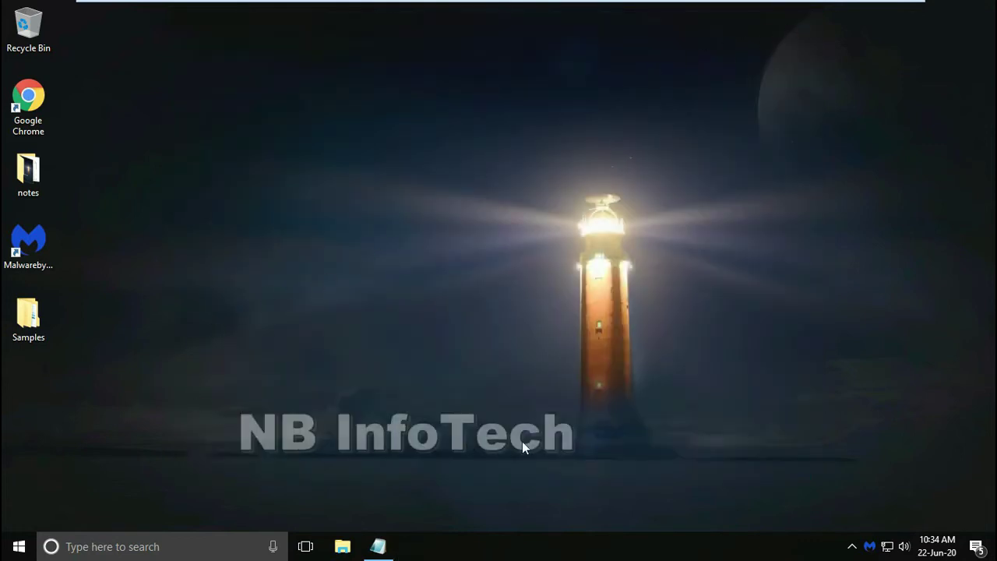
Open the Samples folder and check how many items remain in its Malware-1 and Malware-2 subfolders.
double_click(32, 317)
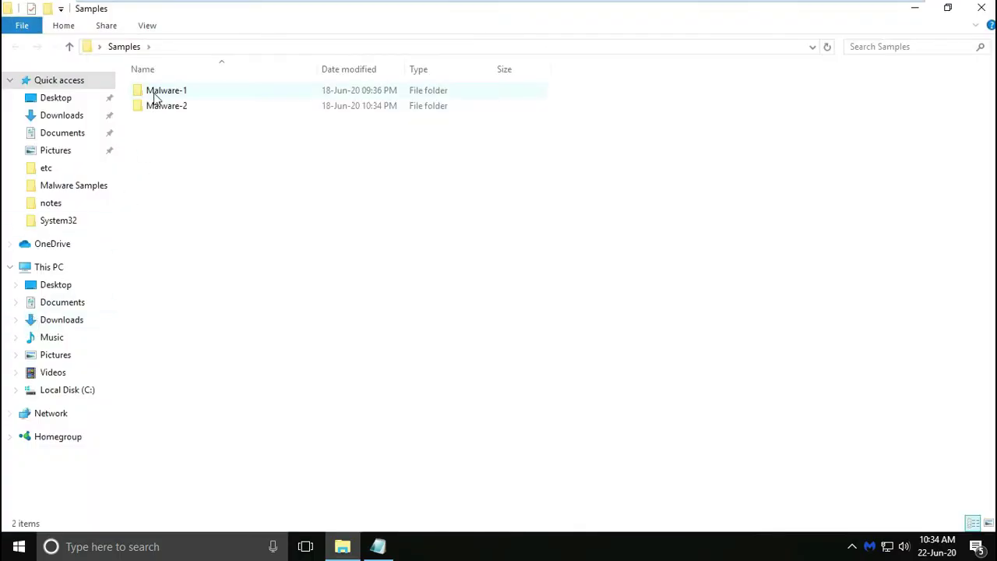
left_click(156, 95)
double_click(156, 95)
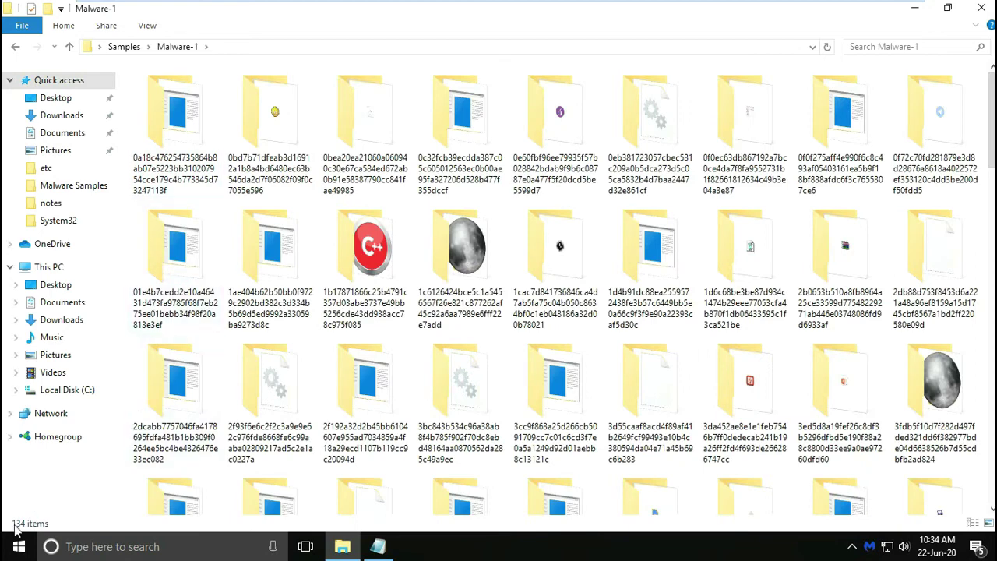
left_click(125, 49)
double_click(155, 105)
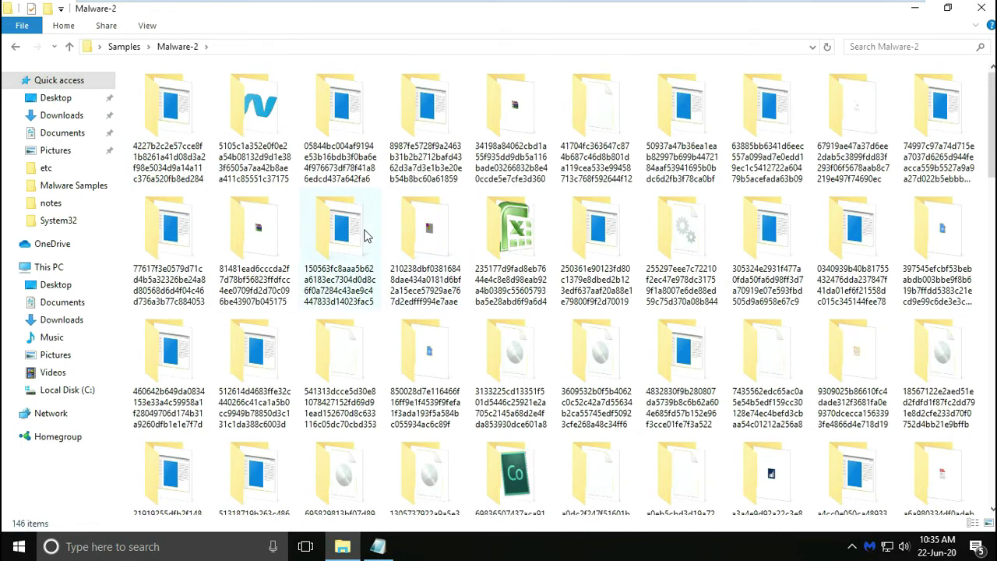
left_click(126, 46)
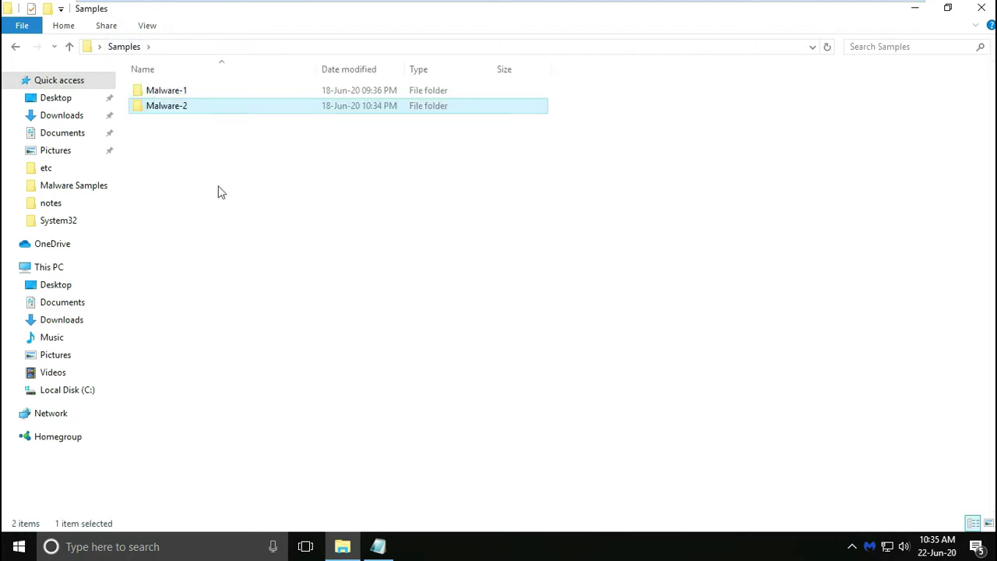
left_click(283, 286)
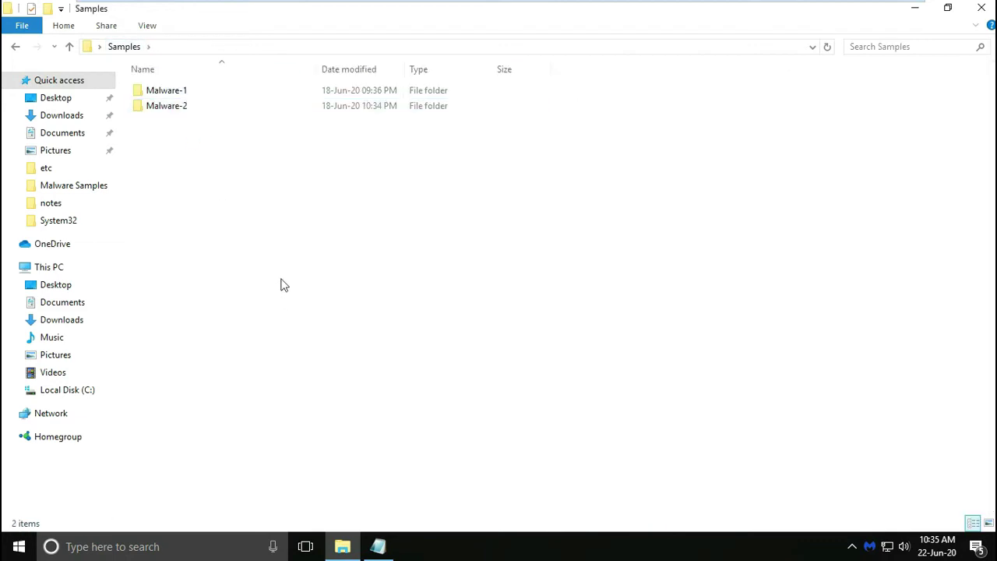
Open a blank Notepad document and move its window below the Malware-1 and Malware-2 folders.
key("super+r")
type("no")
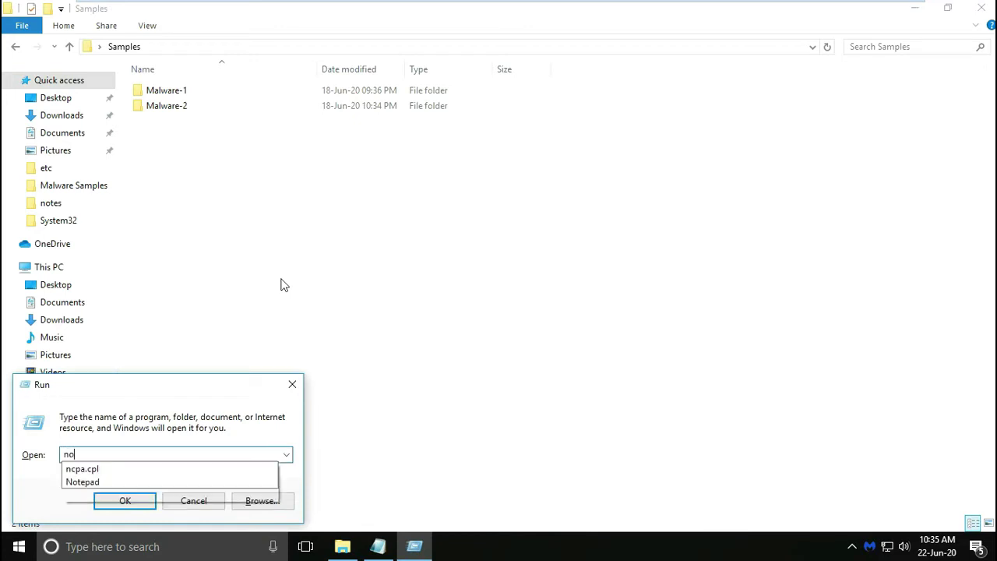
type("tepad")
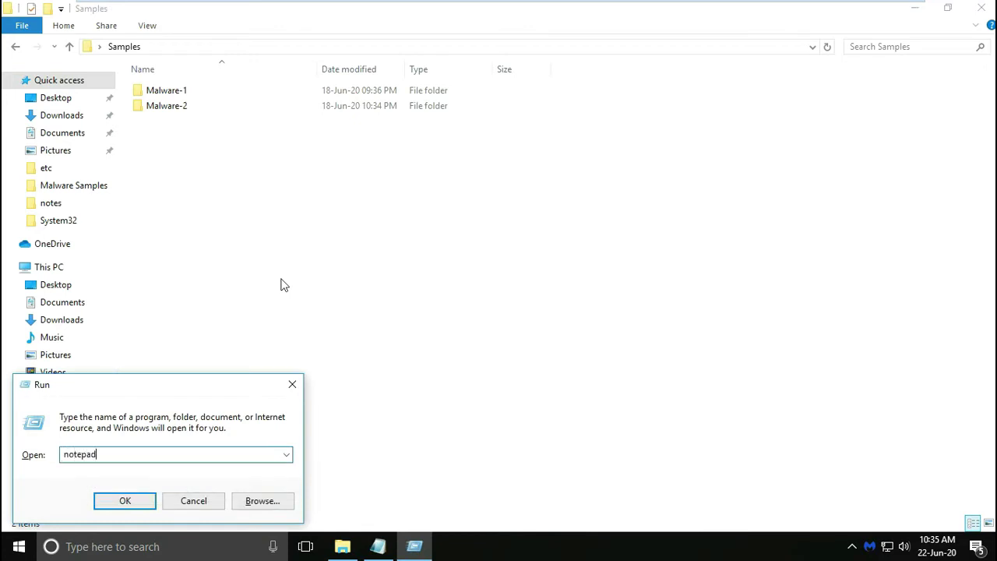
key("Return")
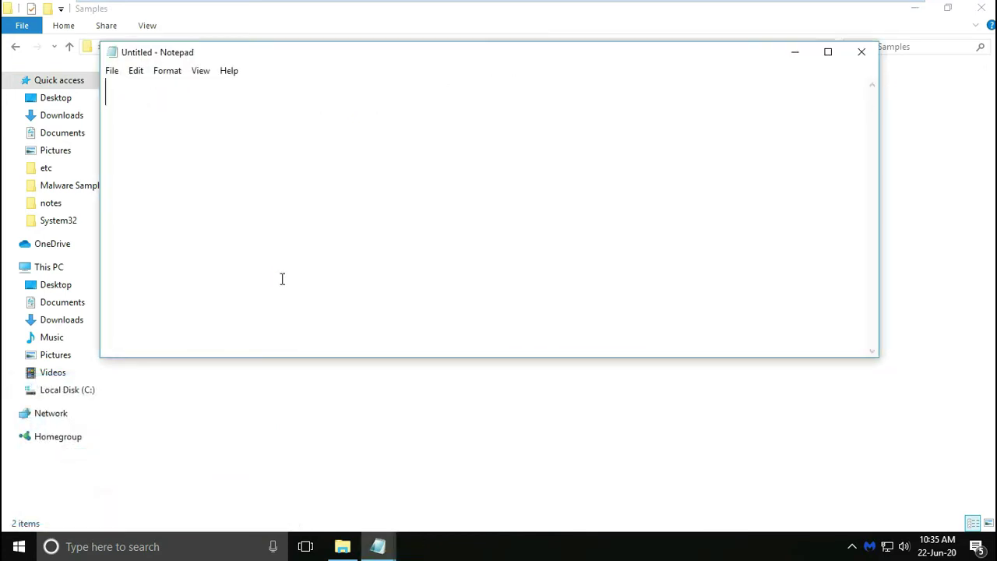
left_click_drag(278, 57, 342, 187)
Write the lines "Malware-1 Folder contains 134 items" and "Malware-2 Folder contains 146 items" in the note.
type("Malware")
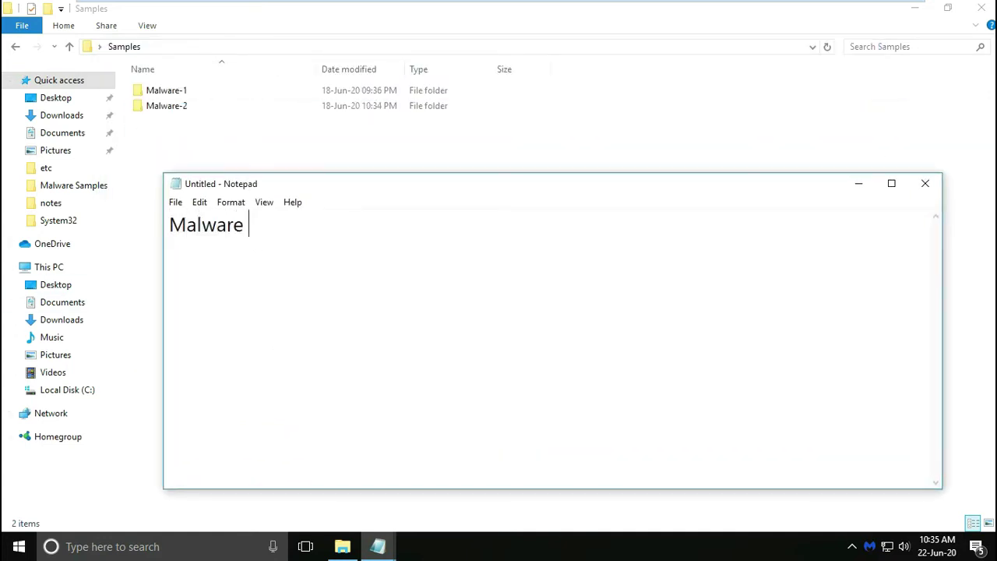
type("-1 Folder")
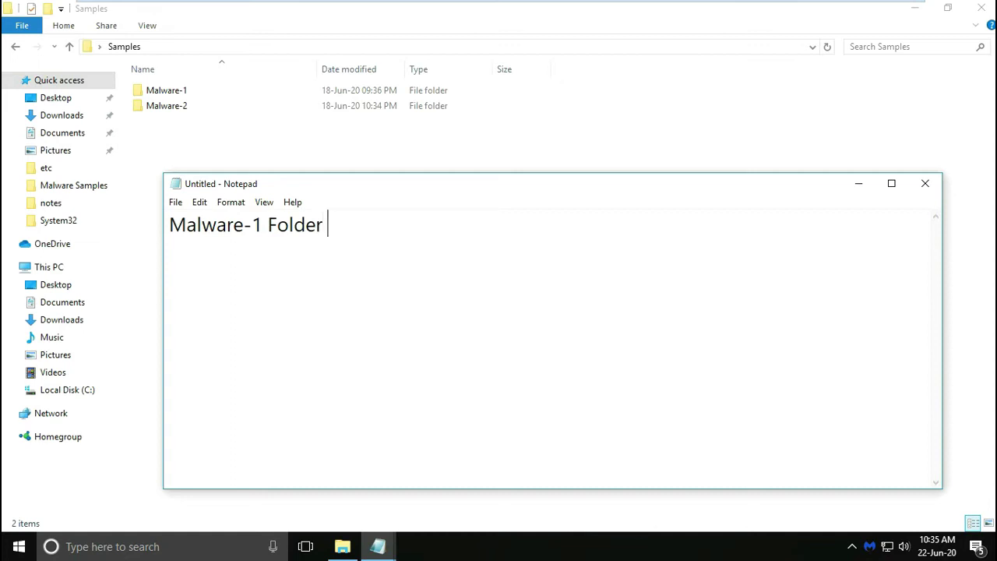
type(" contains")
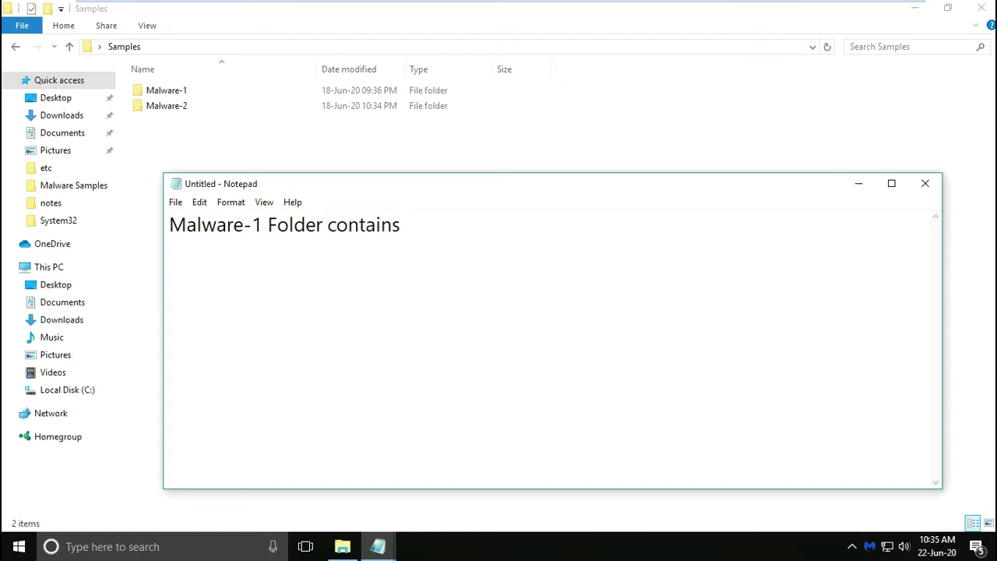
type(" 134 items")
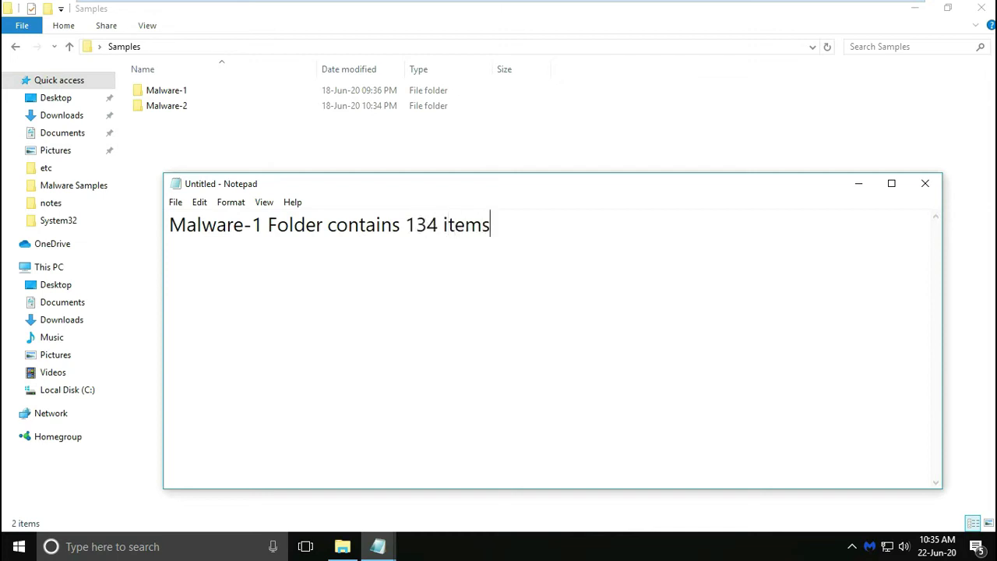
key("Return")
type("Malware-")
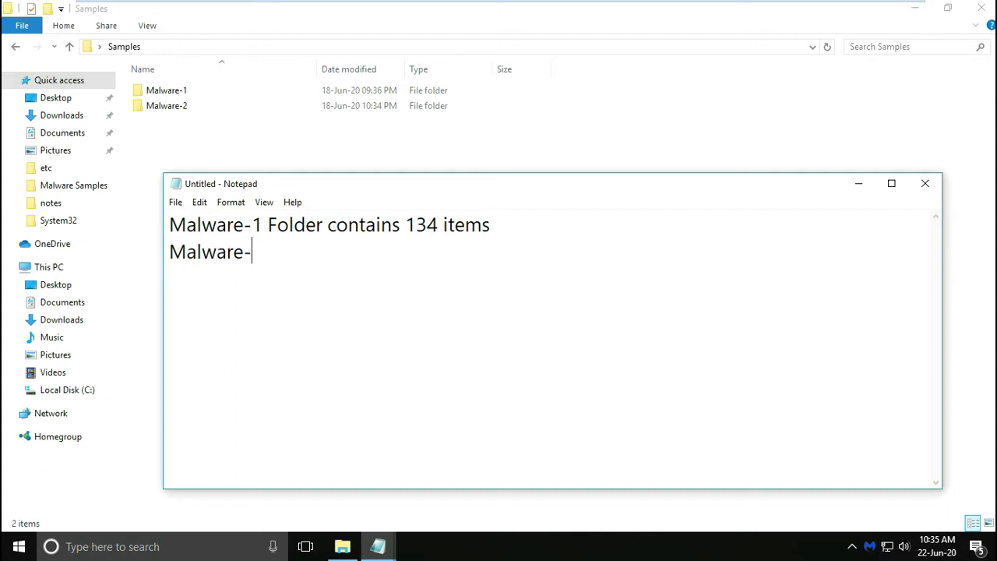
type("2 Folder con")
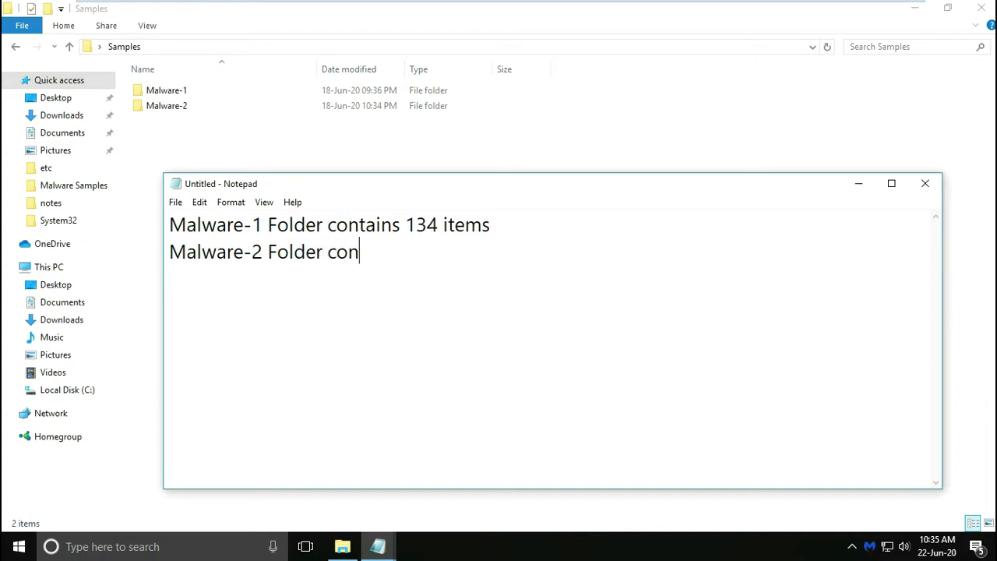
type("tains 146 items  ")
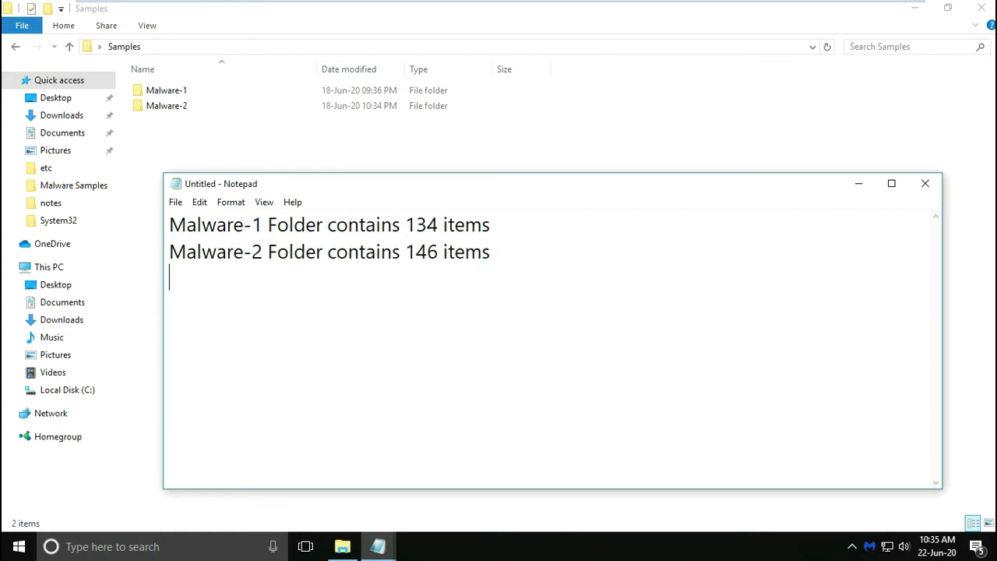
Add the lines "Total Number of items 280" and "Detection is 231" below the folder counts, separated by blank lines.
type("Total N")
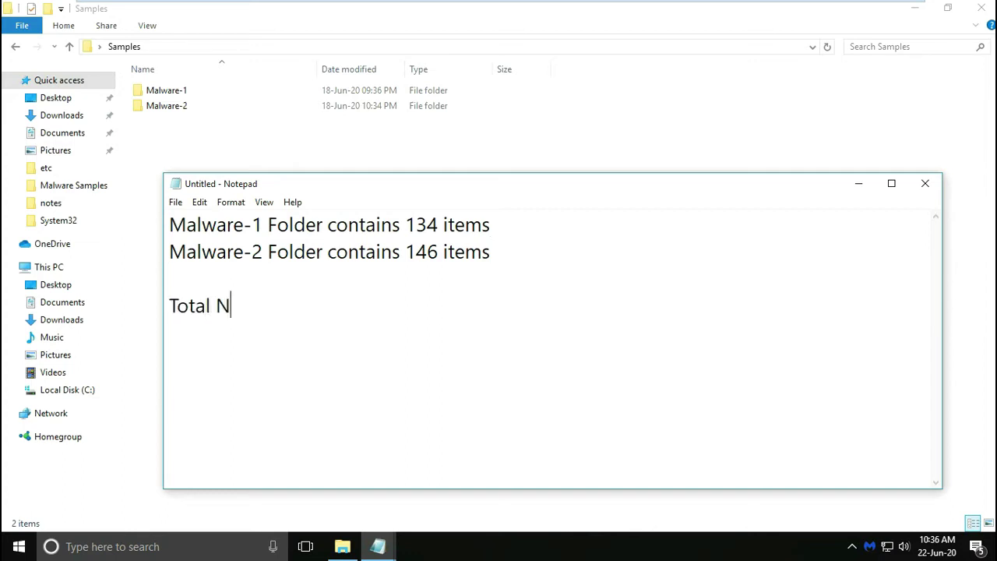
type("umber o")
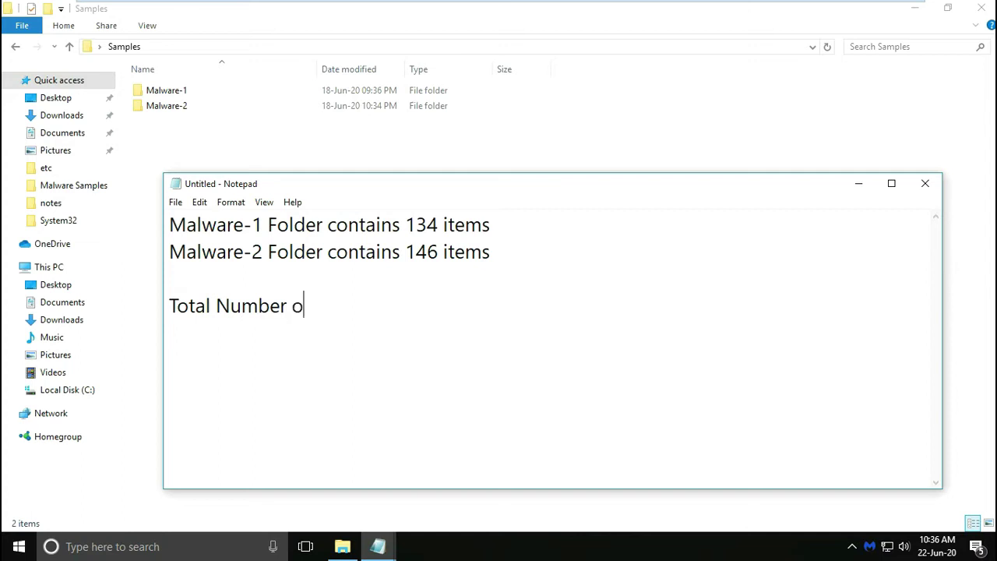
type("f items")
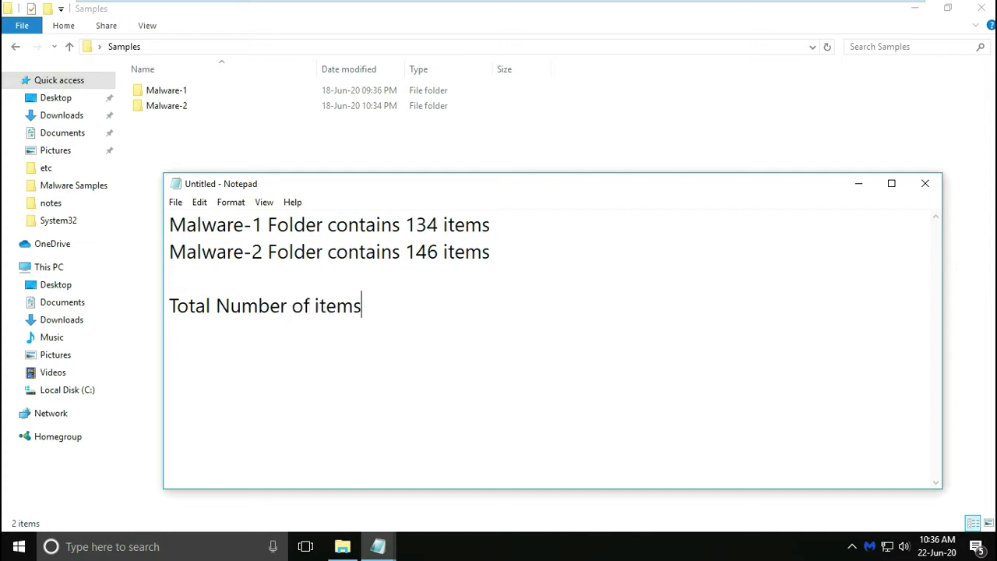
type(" 280")
key("Return")
key("Return")
type("De")
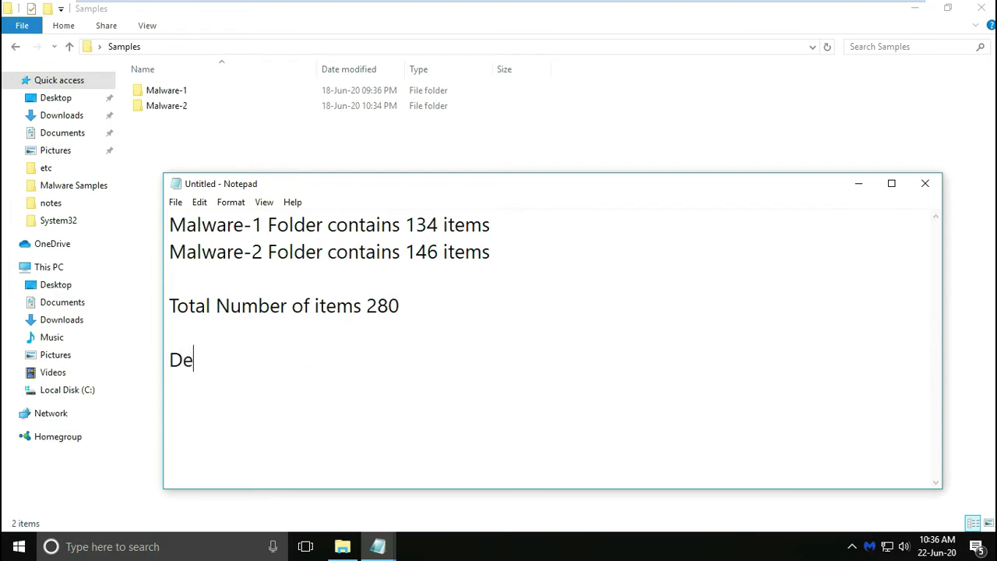
type("tection")
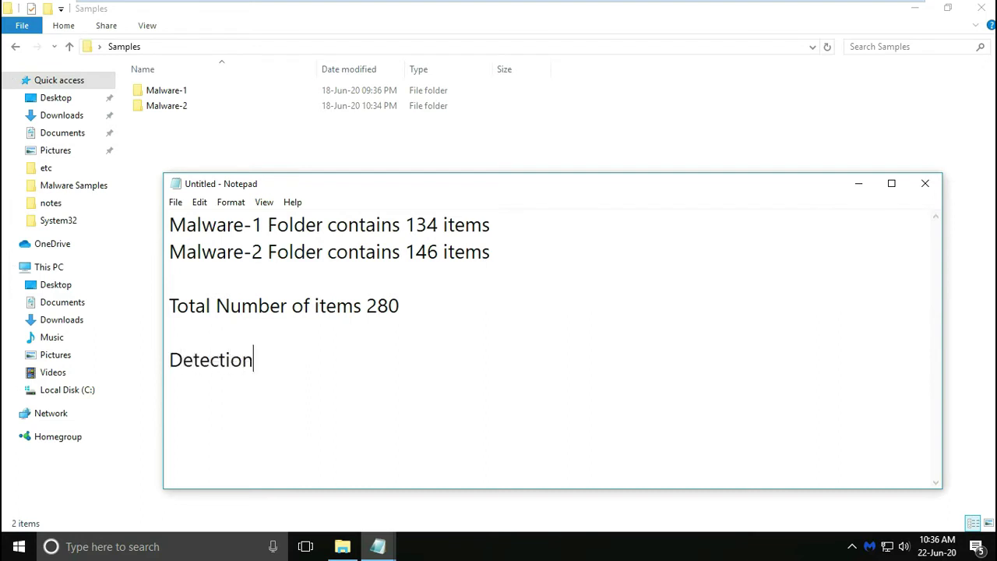
type(" is 231")
Open Calculator and compute the detection percentage as 231 × 100 ÷ 280.
key("super+r")
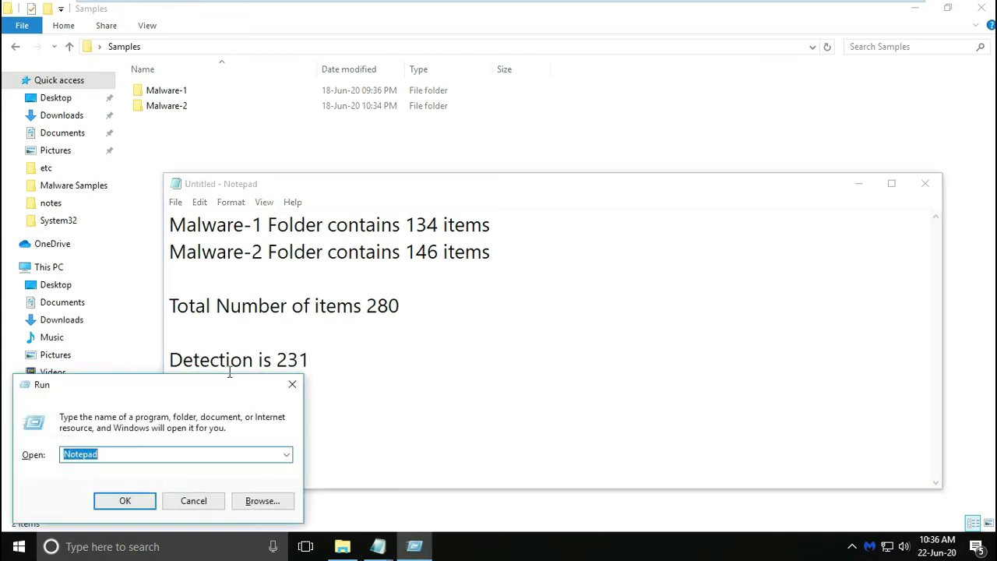
type("ca")
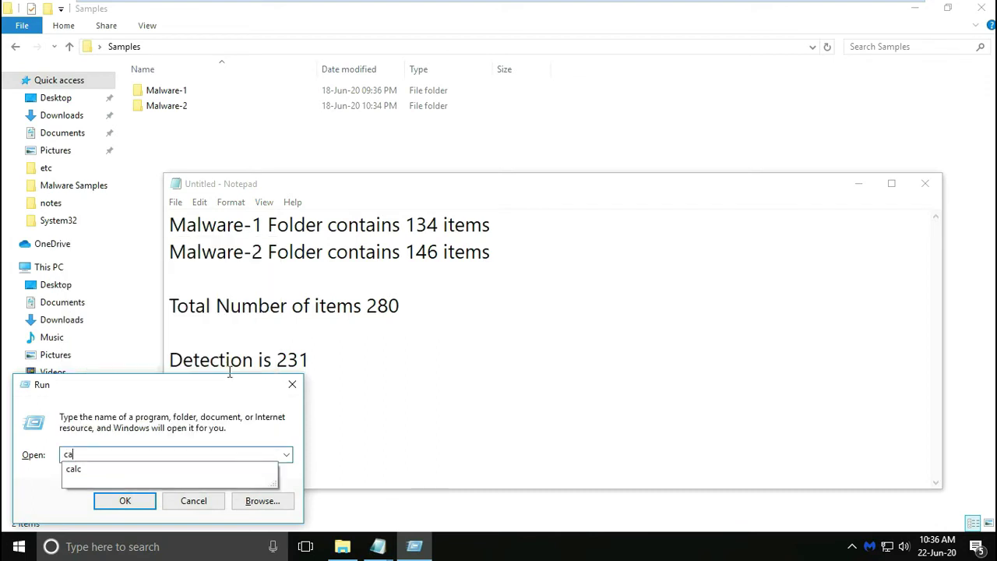
type("lc")
key("Return")
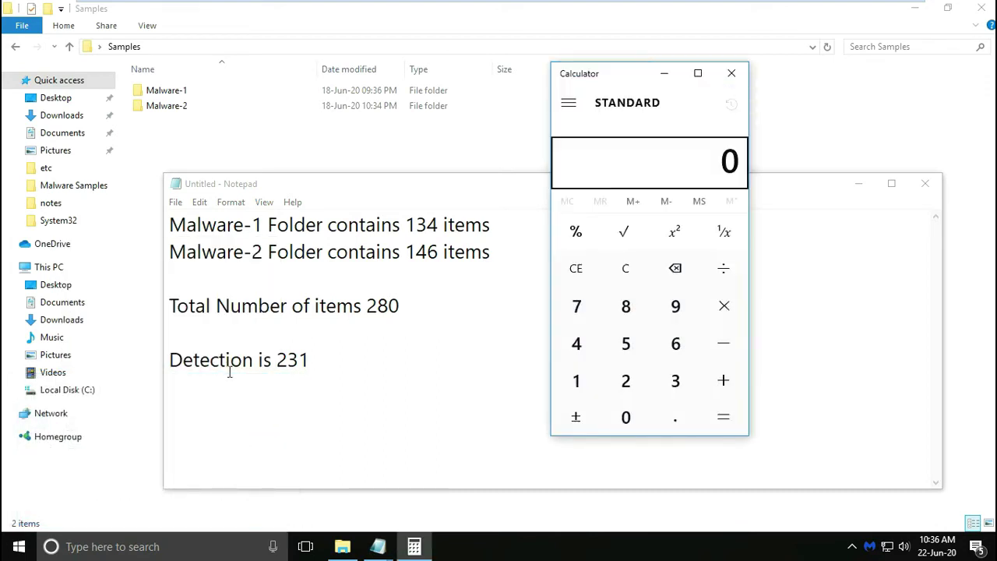
type("231")
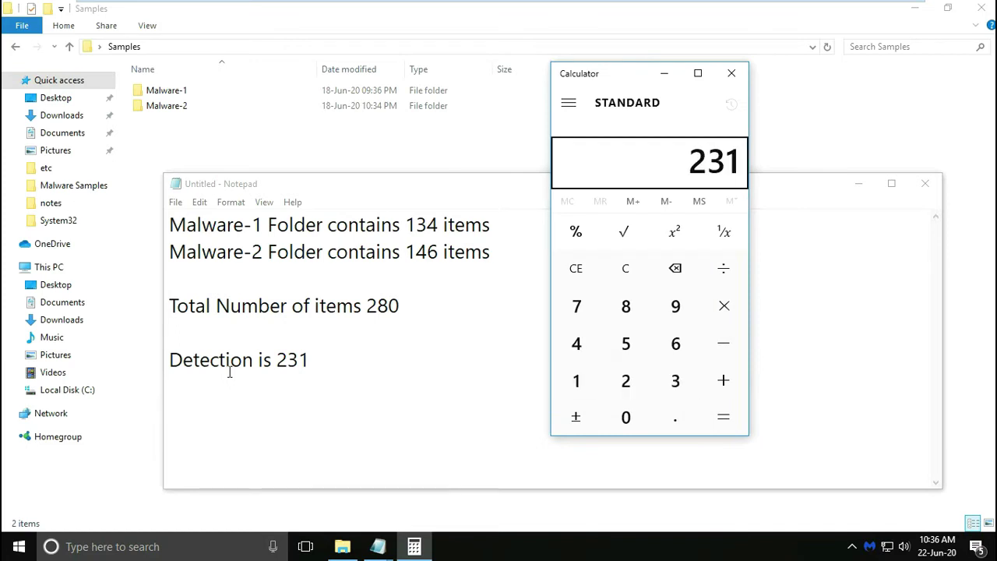
key("asterisk")
type("100")
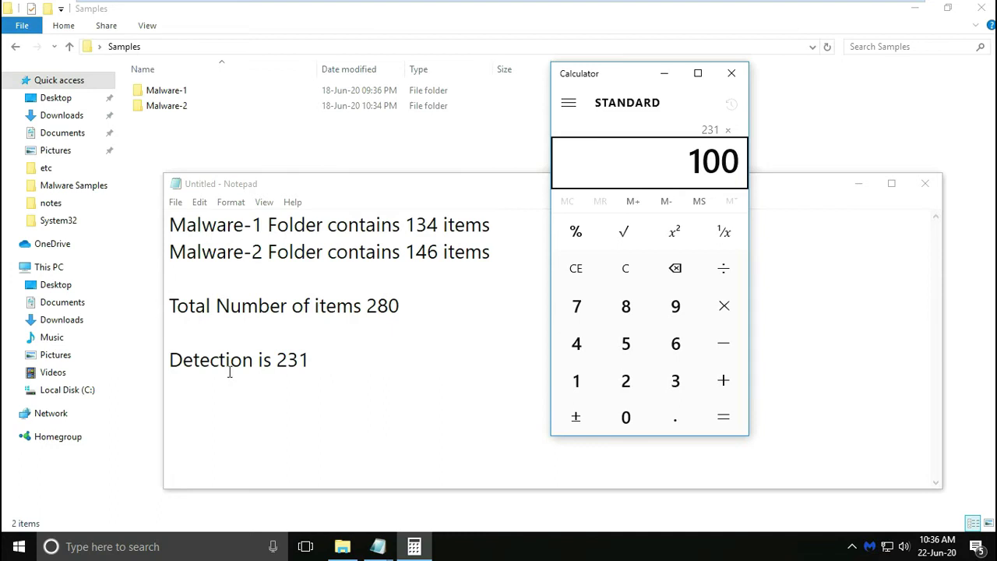
key("slash")
type("280")
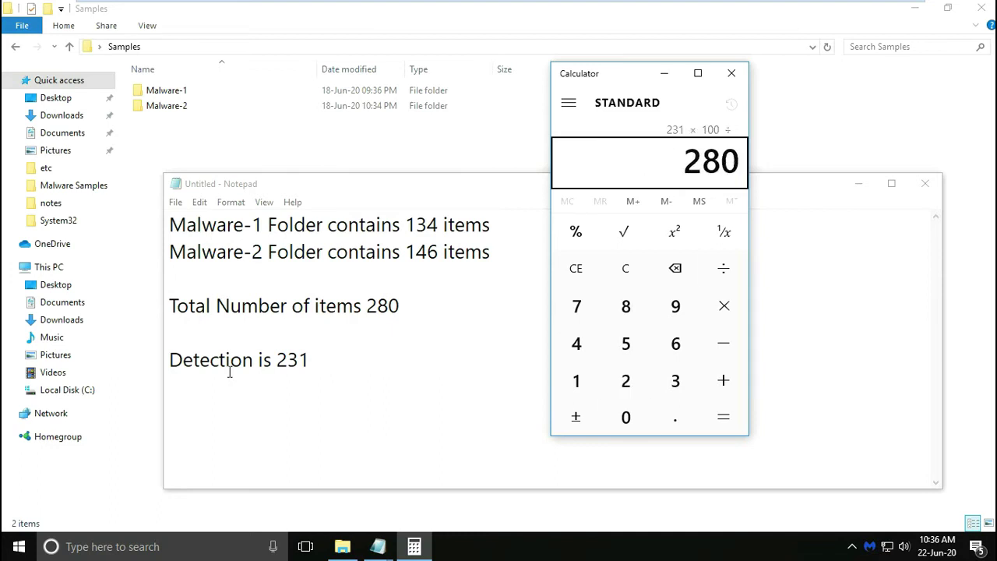
key("Return")
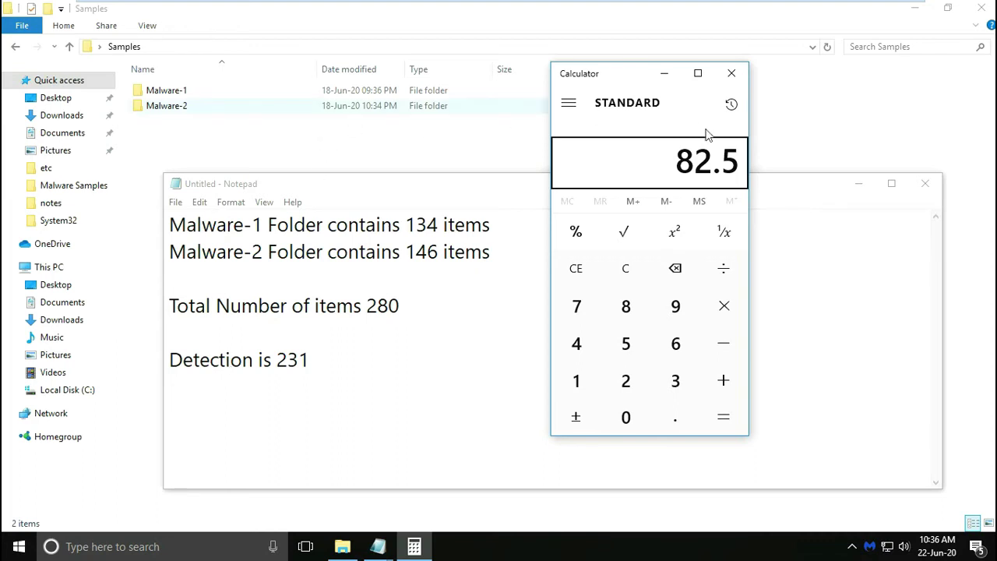
Return to the Notepad note, move its window up and add the line "Detection percentage is 82.5" after a blank line.
left_click_drag(490, 188, 489, 125)
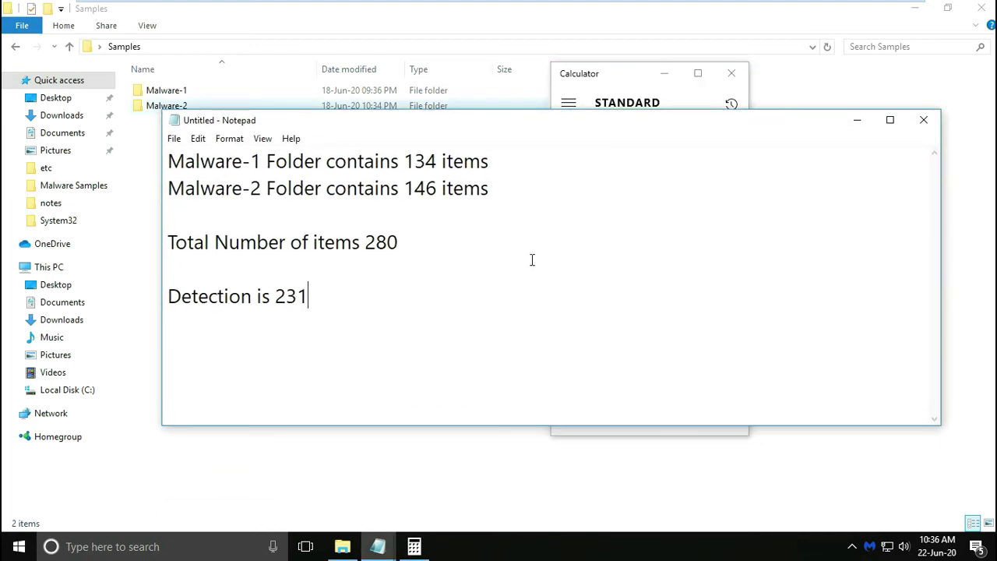
key("Return")
type("Detec")
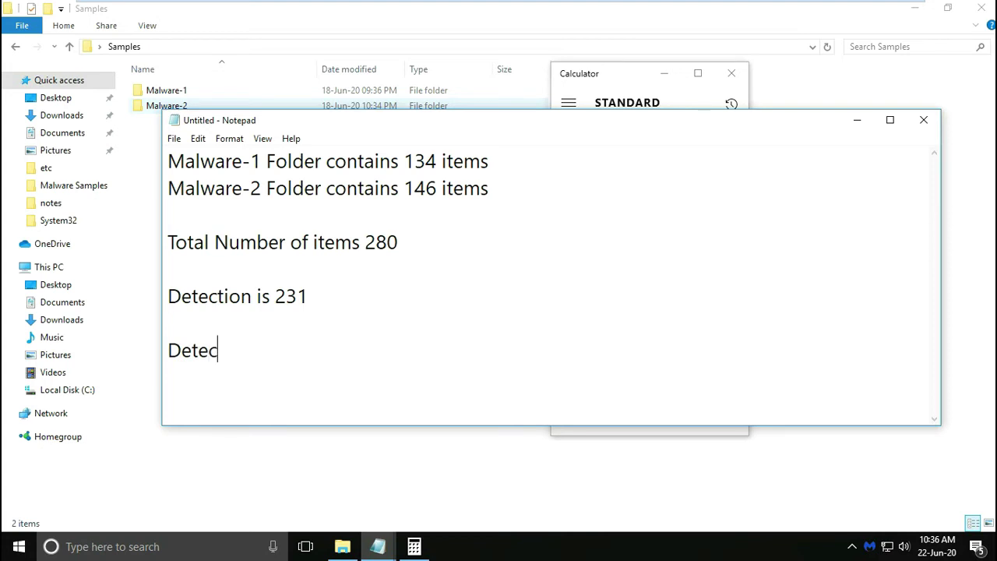
type("tion pe")
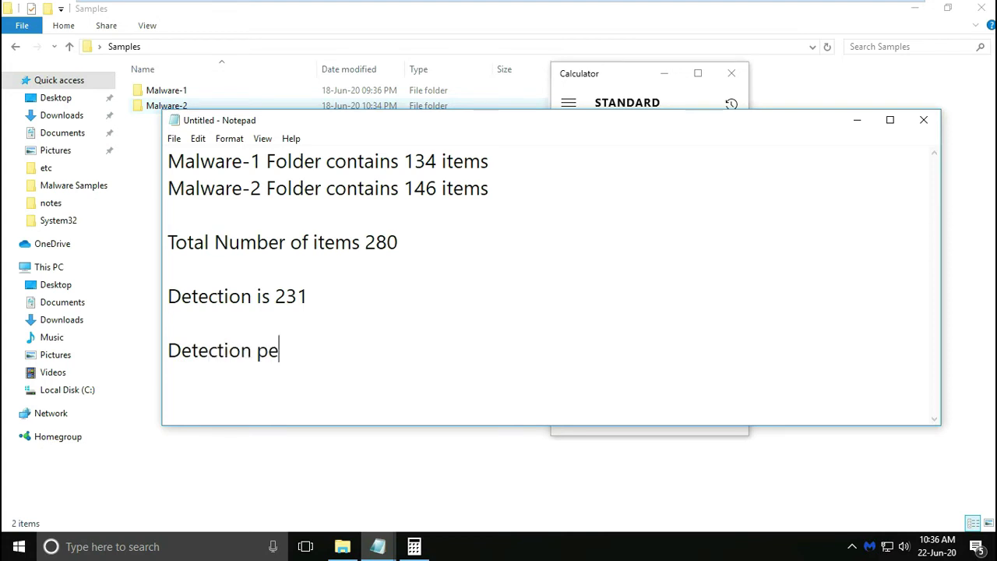
type("rcentage is")
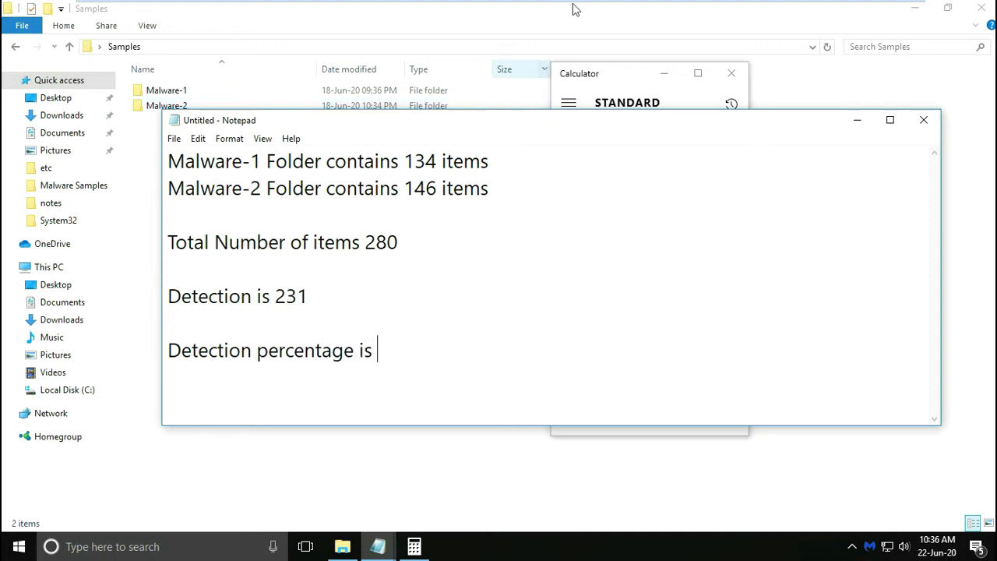
left_click(618, 78)
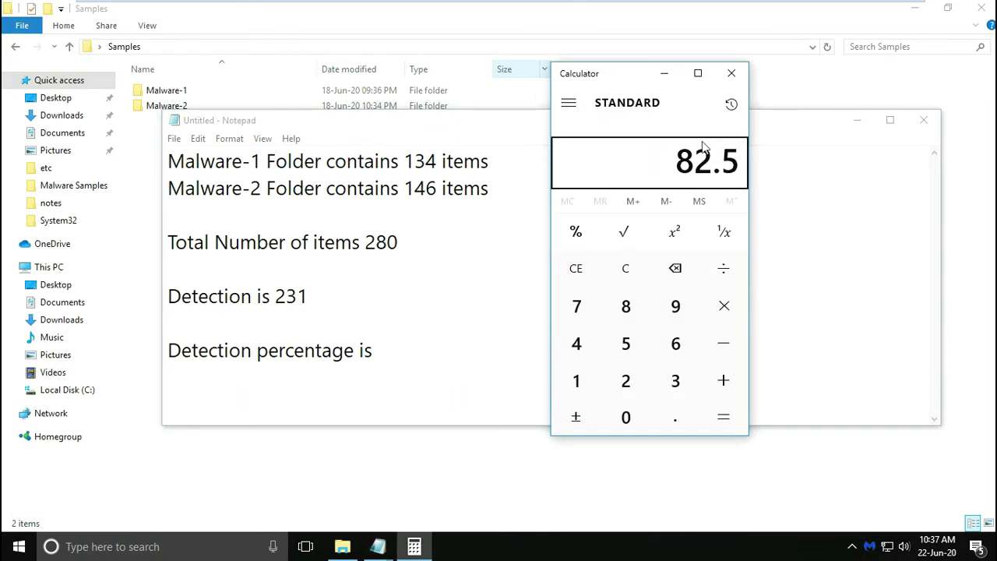
left_click(505, 128)
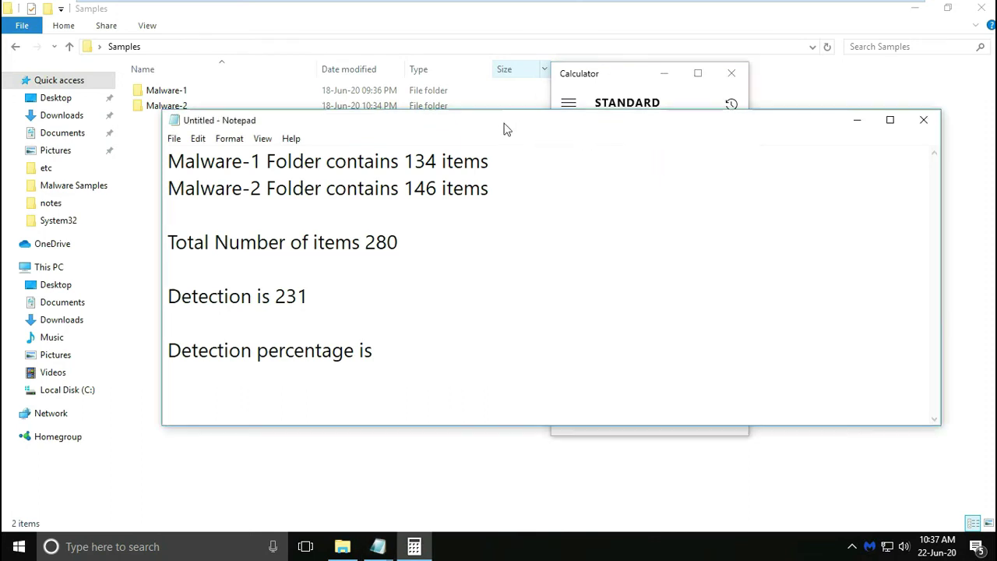
type("82.5")
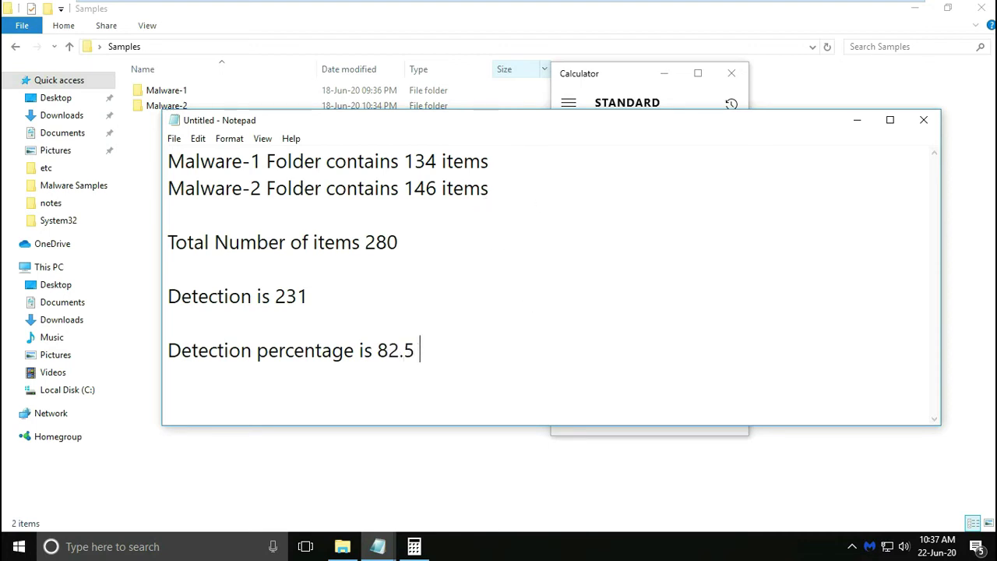
Extend the detection percentage line in the note with "this is really good as compair to Windows defender.".
type("this")
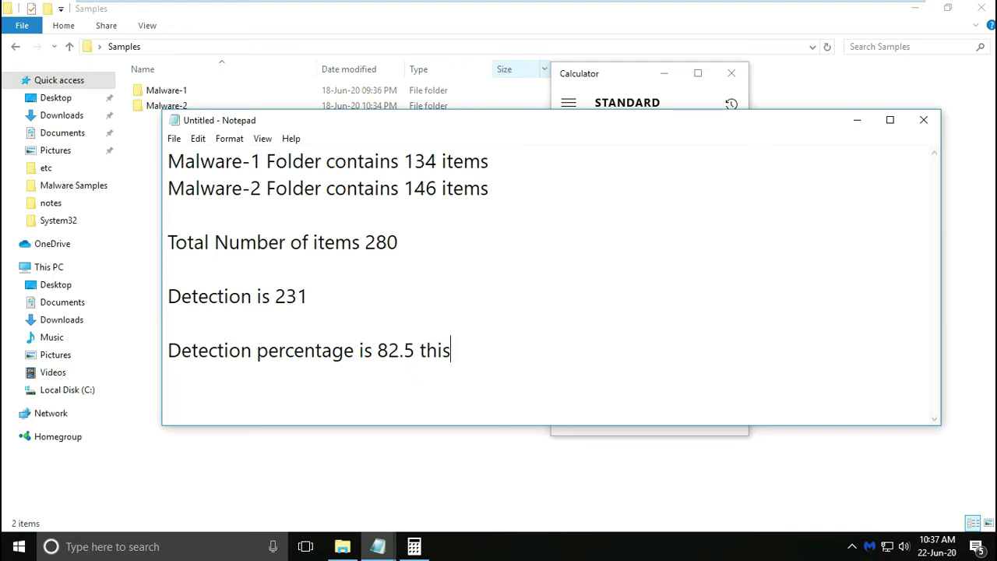
type(" is really ")
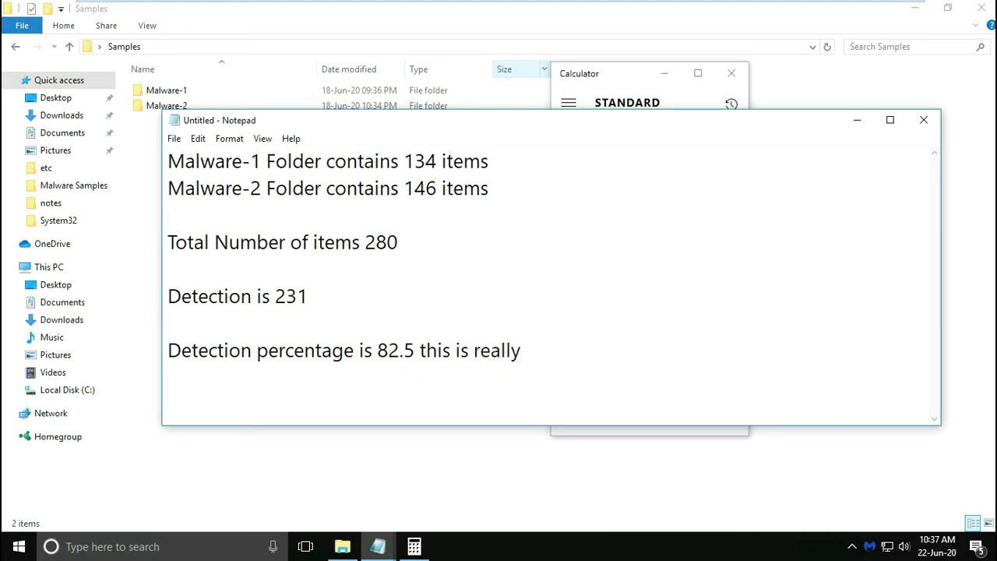
type("good")
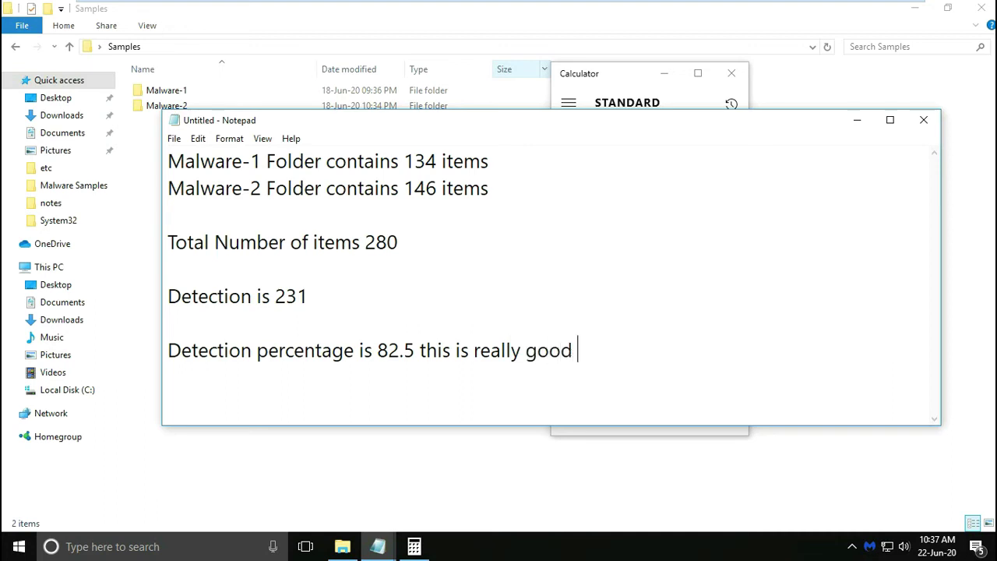
type(" as com")
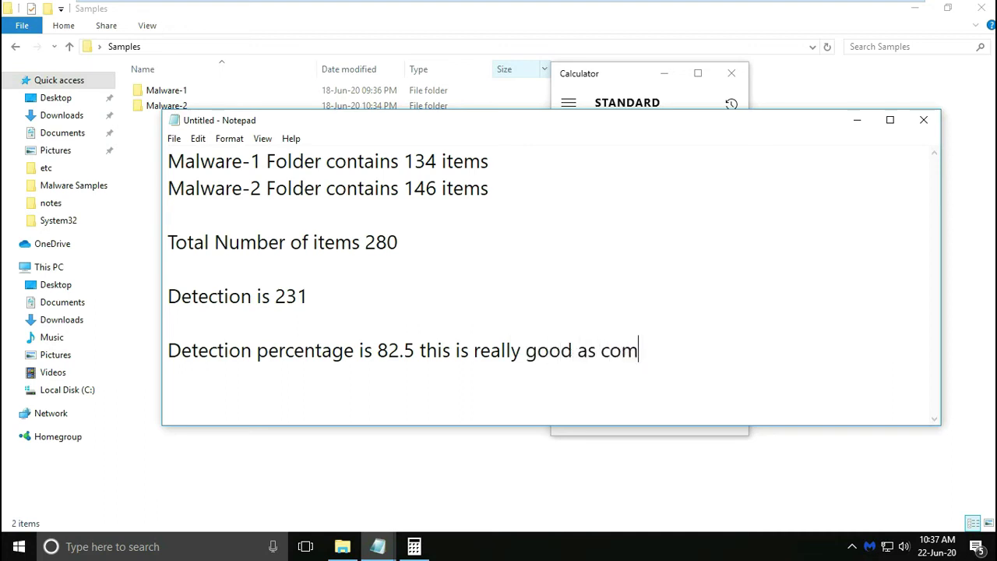
type("pair to")
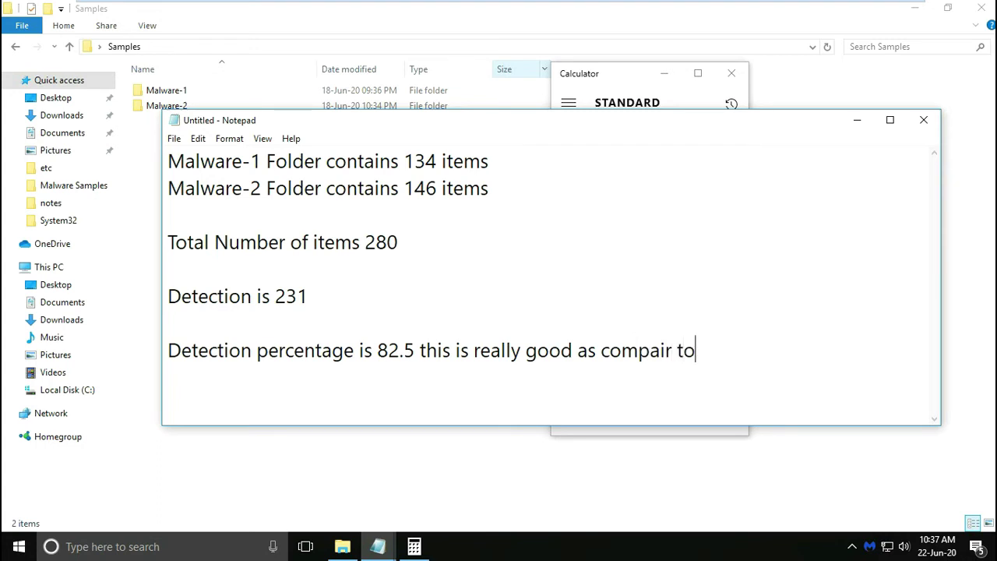
type(" Wi")
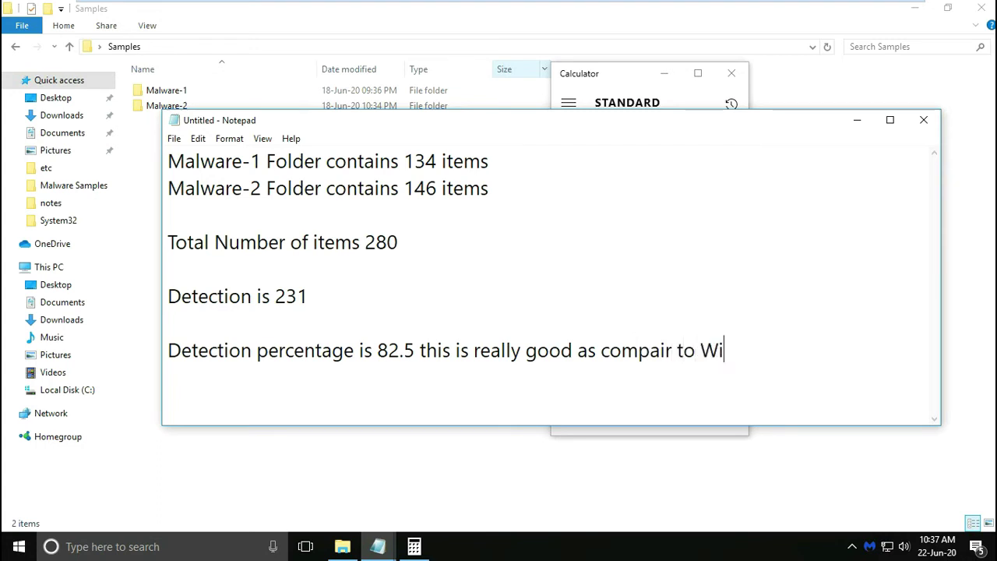
type("ndows d")
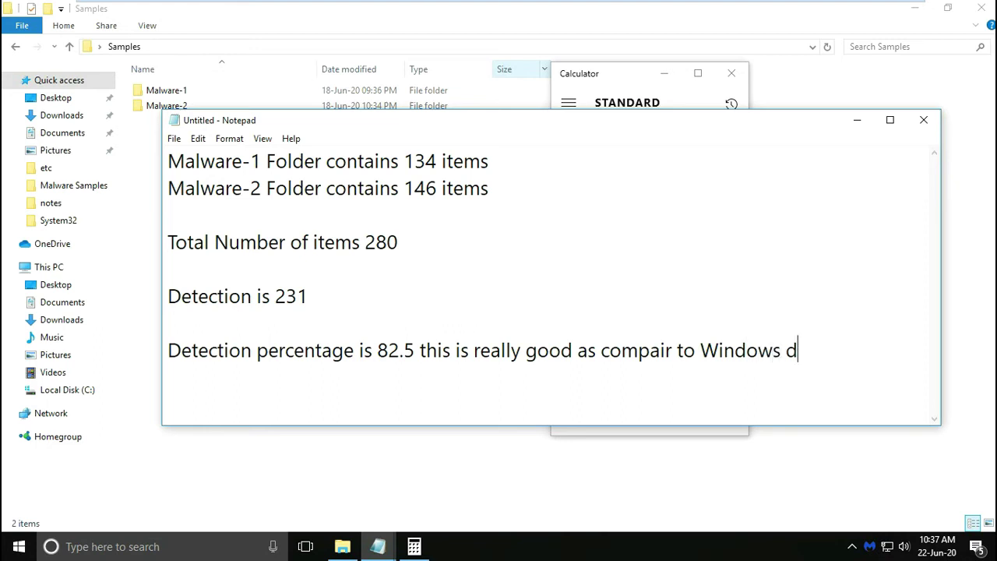
type("efender.")
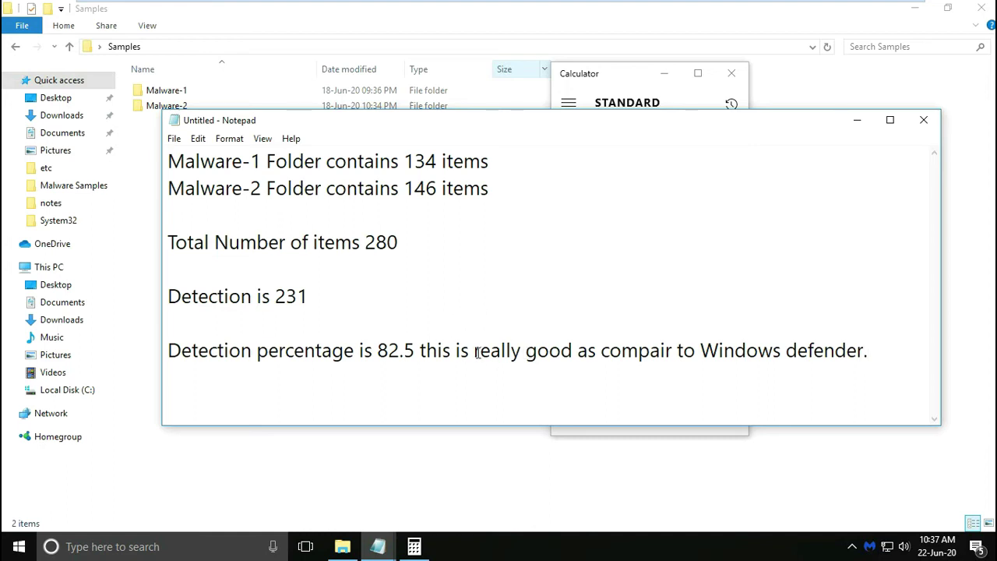
Highlight "really good" and "82.5" in the note, minimize the note and close Calculator.
left_click_drag(473, 350, 574, 355)
left_click_drag(377, 352, 416, 353)
left_click(529, 331)
left_click(856, 120)
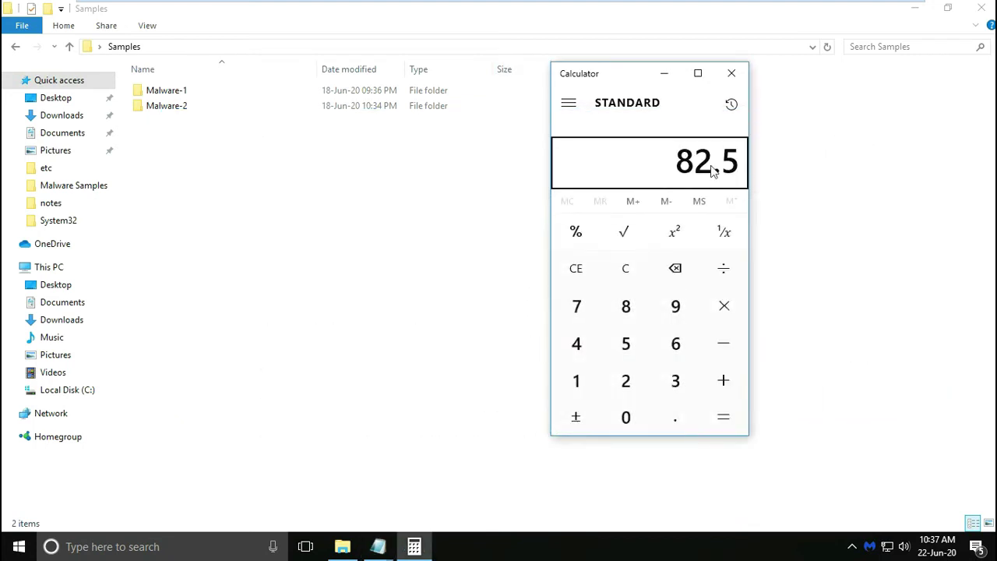
left_click(732, 73)
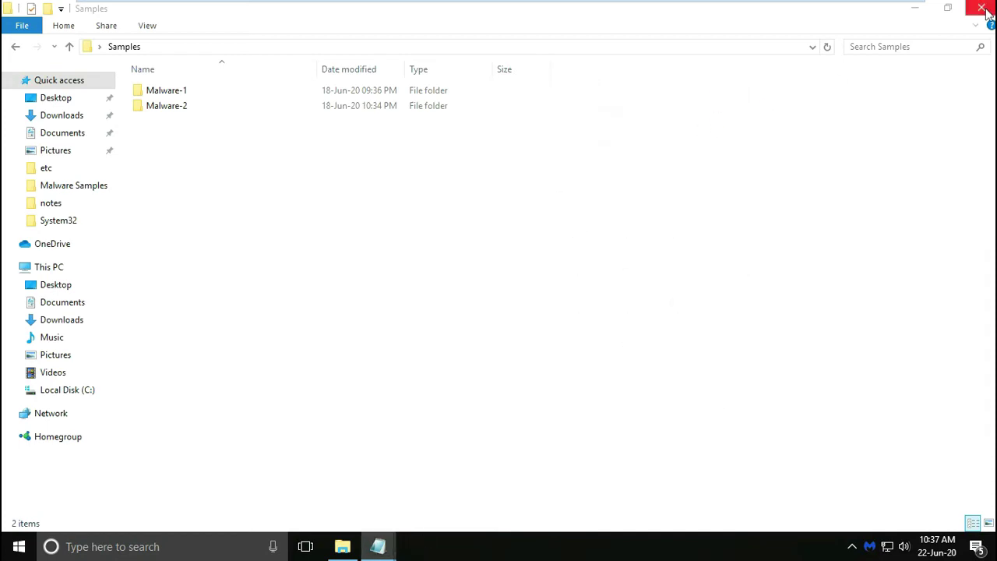
Browse the Malware-1 folder, open the sample subfolder beginning with 5d076719df012dfc and select FedEx Form_pdf.jar.
double_click(171, 94)
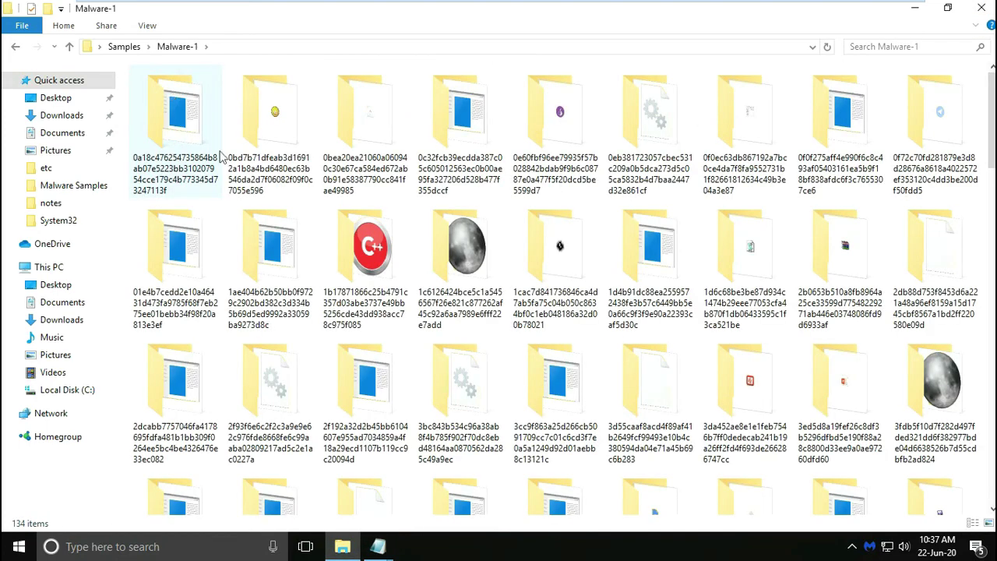
left_click(483, 252)
left_click(380, 261)
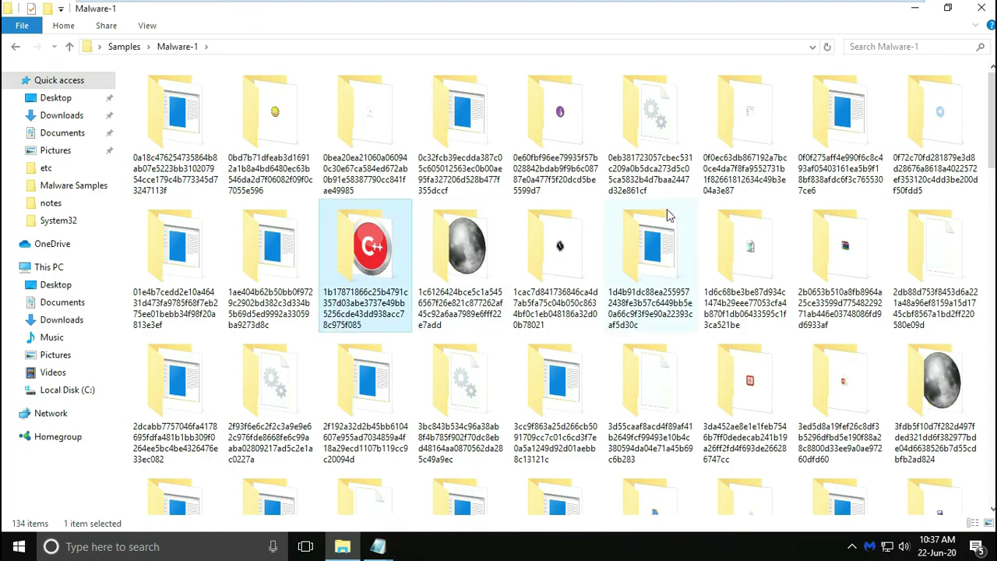
scroll(667, 209, "down", 10)
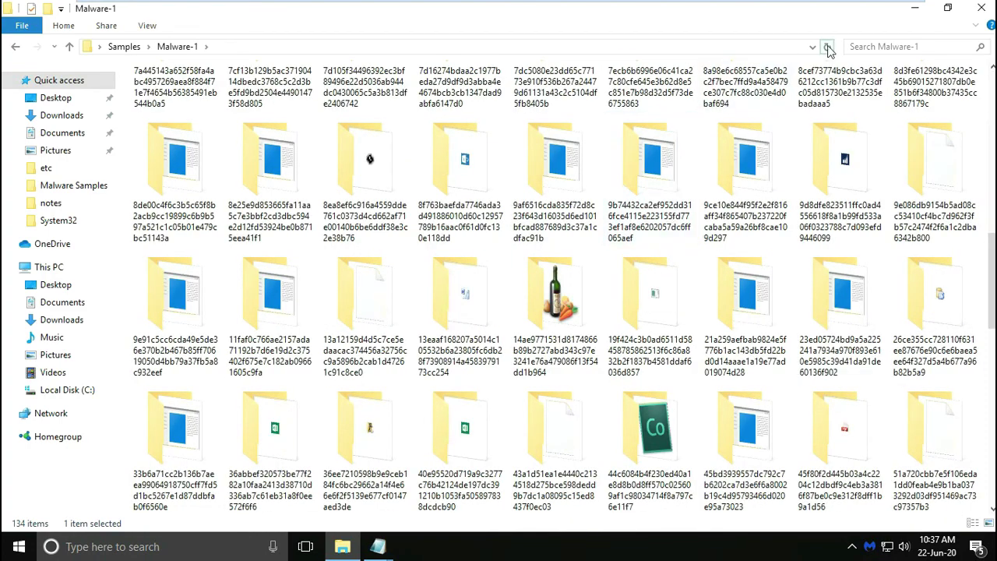
left_click(827, 48)
left_click(827, 48)
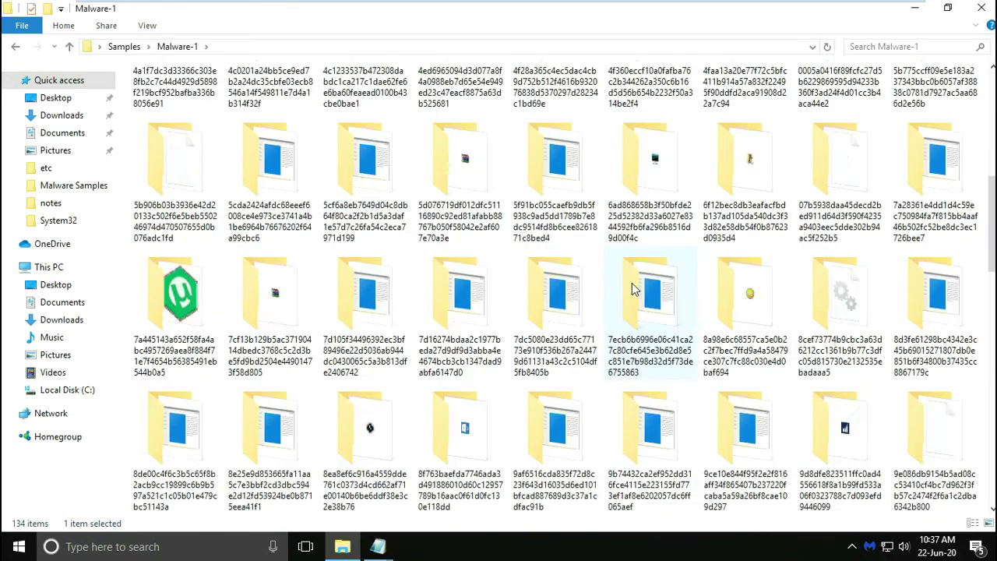
double_click(571, 285)
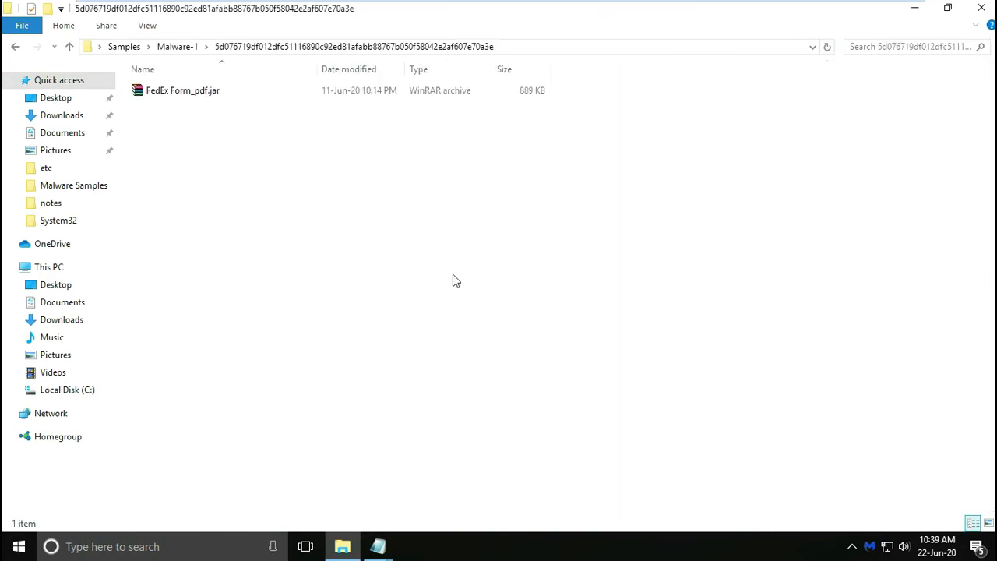
left_click(148, 95)
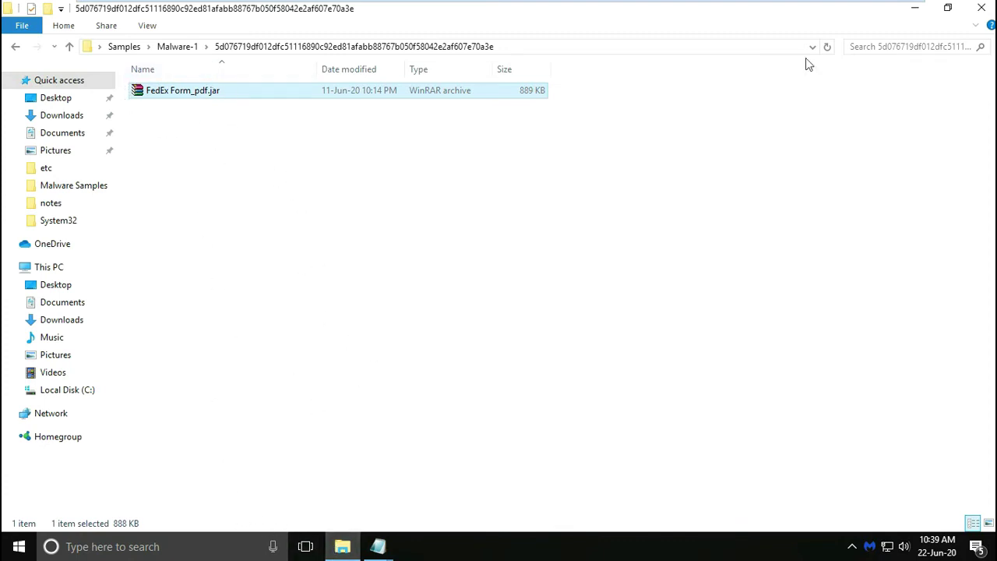
Minimize the sample folder, switch to Google Chrome and open the bookmarked VirusTotal site.
left_click(917, 11)
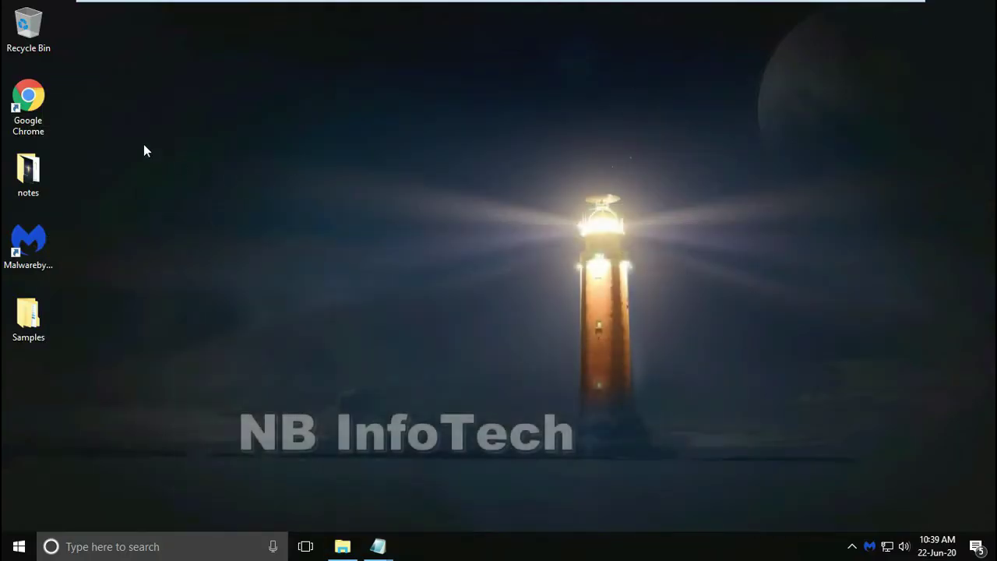
left_click(28, 103)
key("Return")
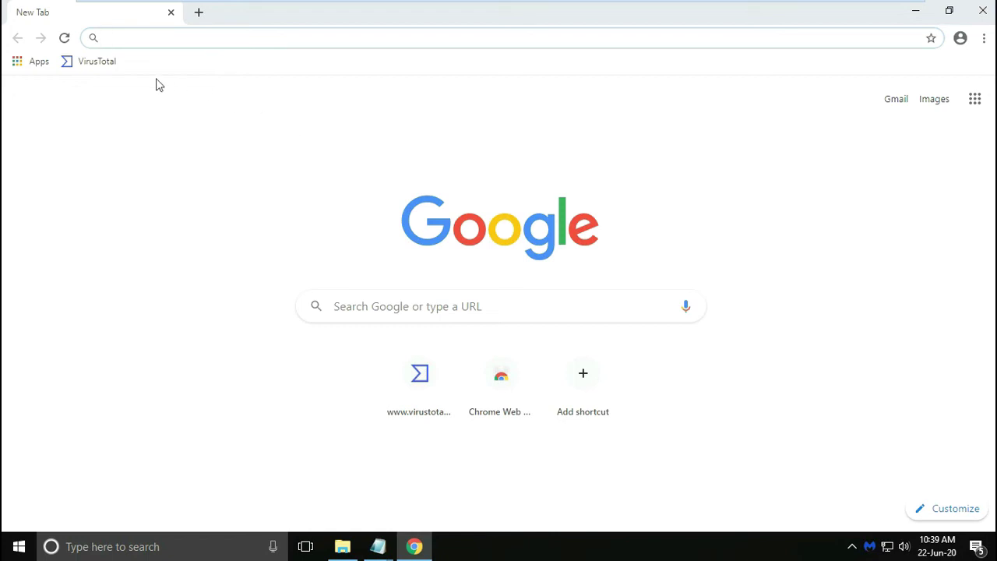
left_click(92, 62)
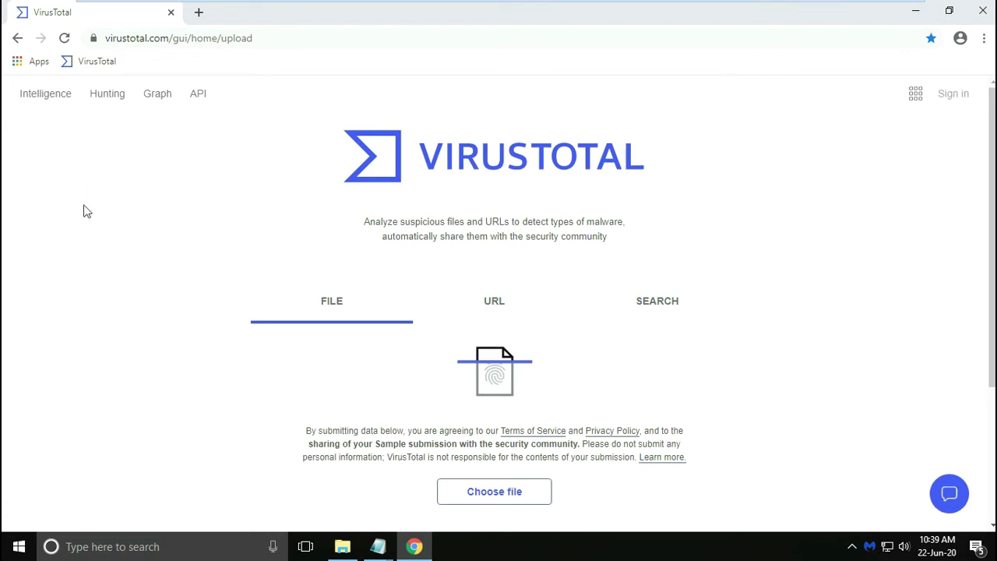
Copy the full path of the folder containing FedEx Form_pdf.jar in File Explorer and return to VirusTotal in Chrome.
left_click(344, 547)
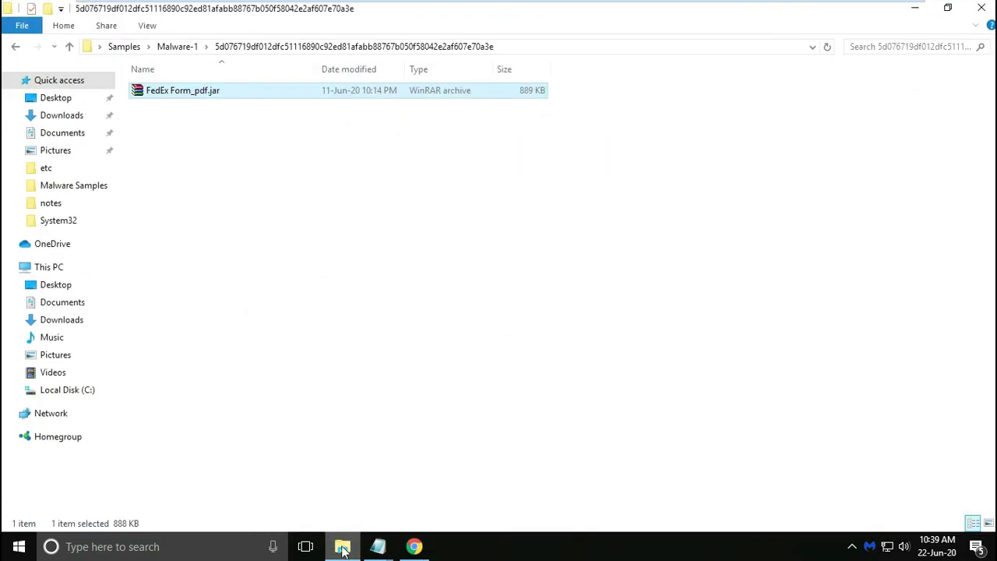
left_click(570, 48)
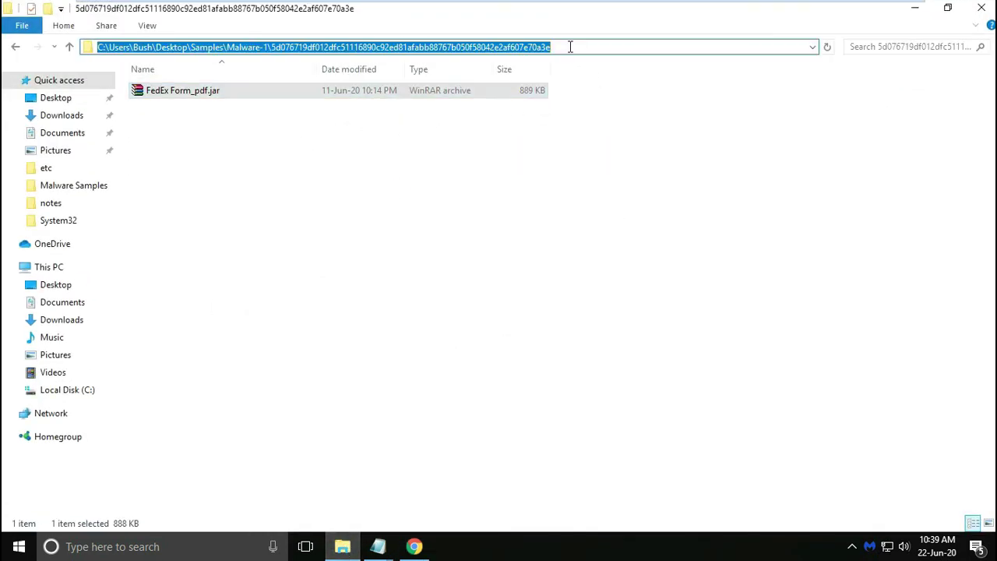
left_click(394, 224)
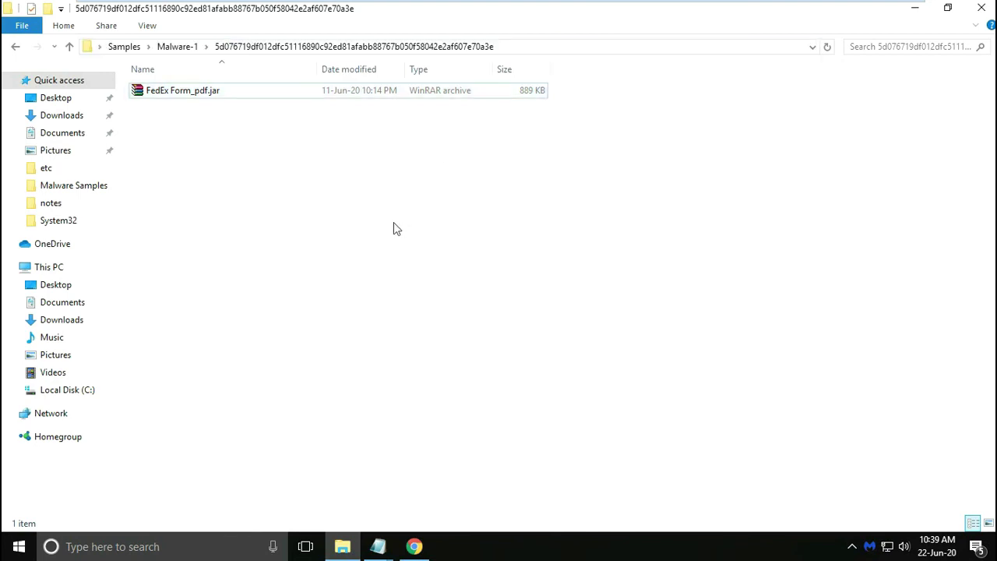
left_click(414, 547)
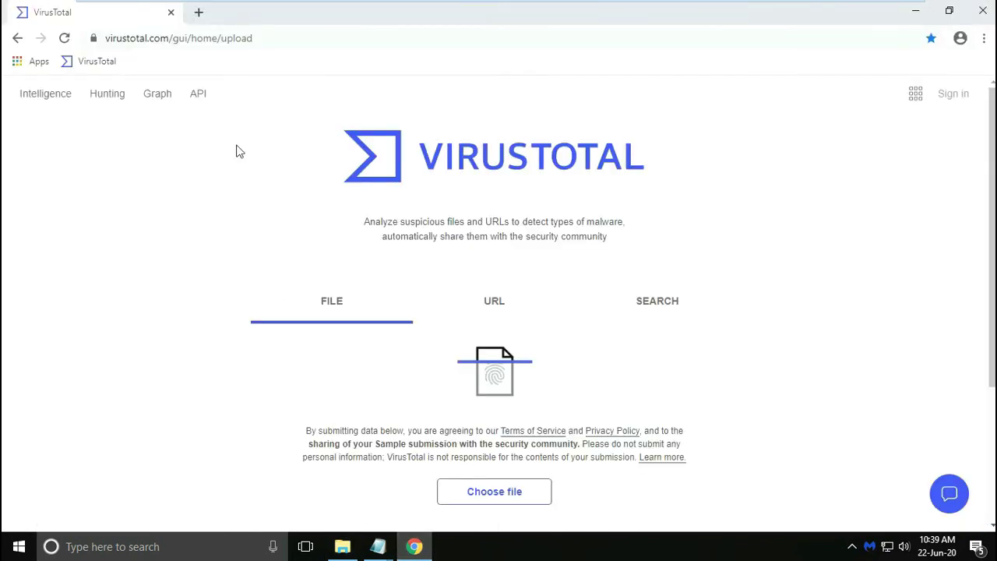
Submit FedEx Form_pdf.jar to VirusTotal for analysis, using the copied folder path to locate it.
left_click(481, 497)
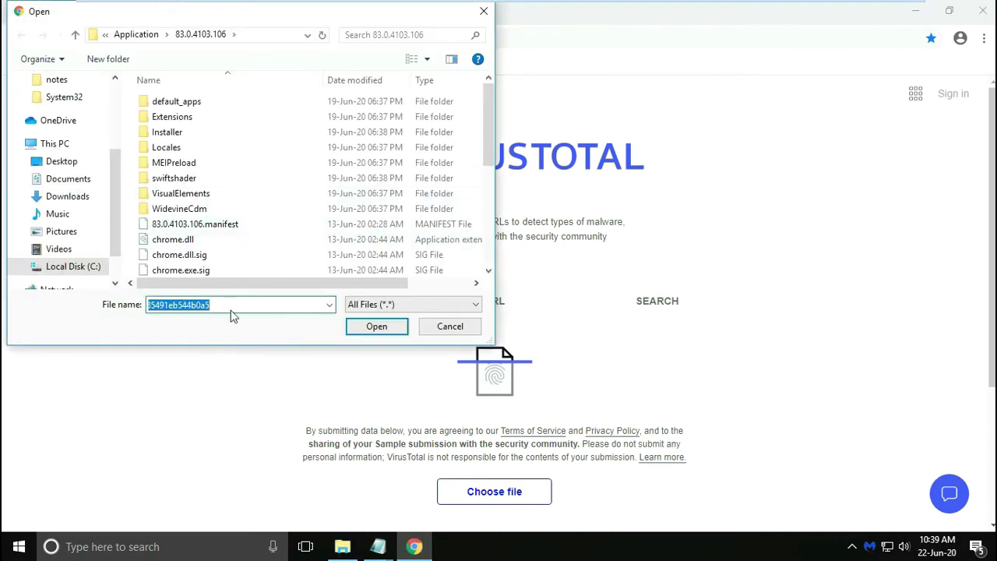
left_click(233, 309)
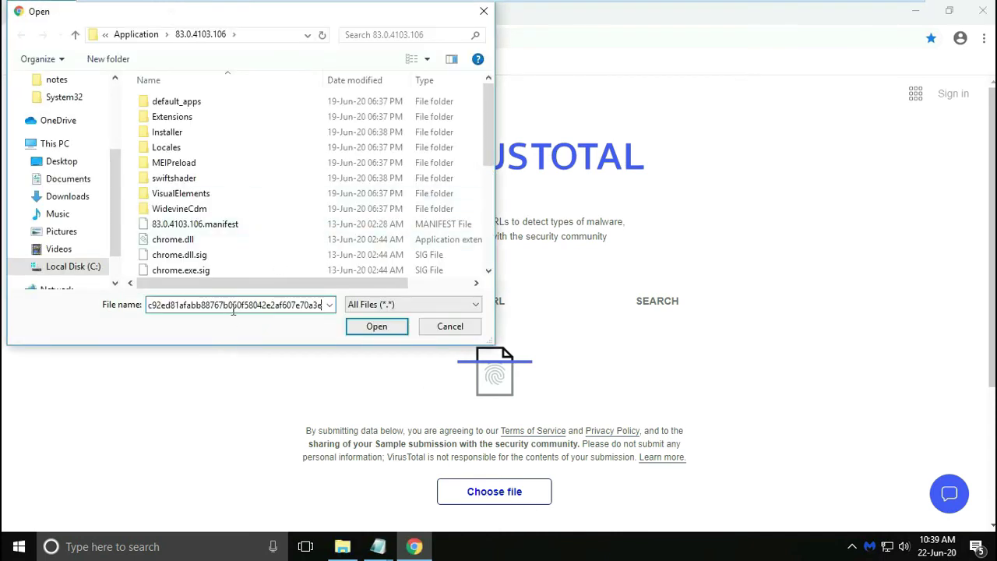
left_click(376, 326)
left_click(184, 103)
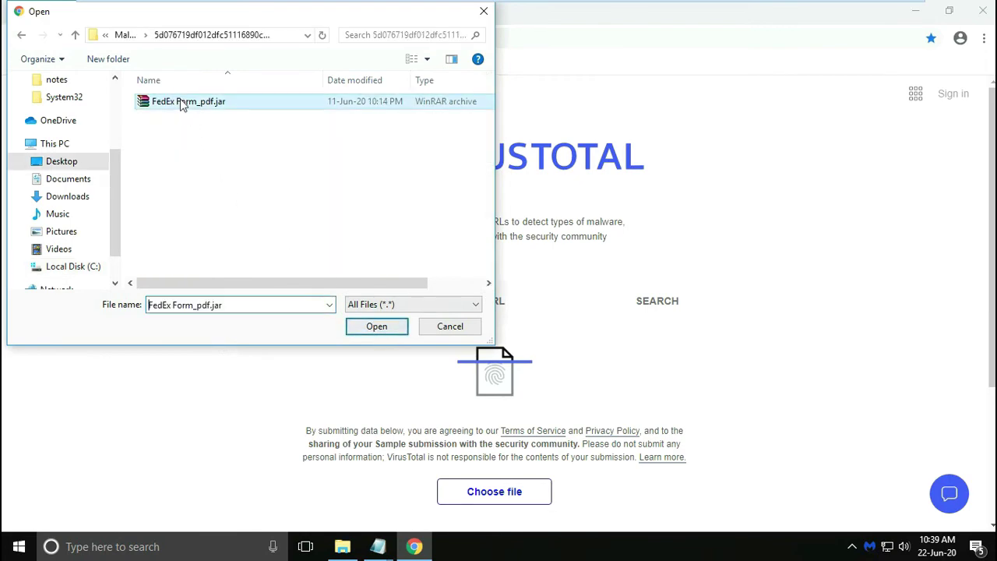
left_click(371, 328)
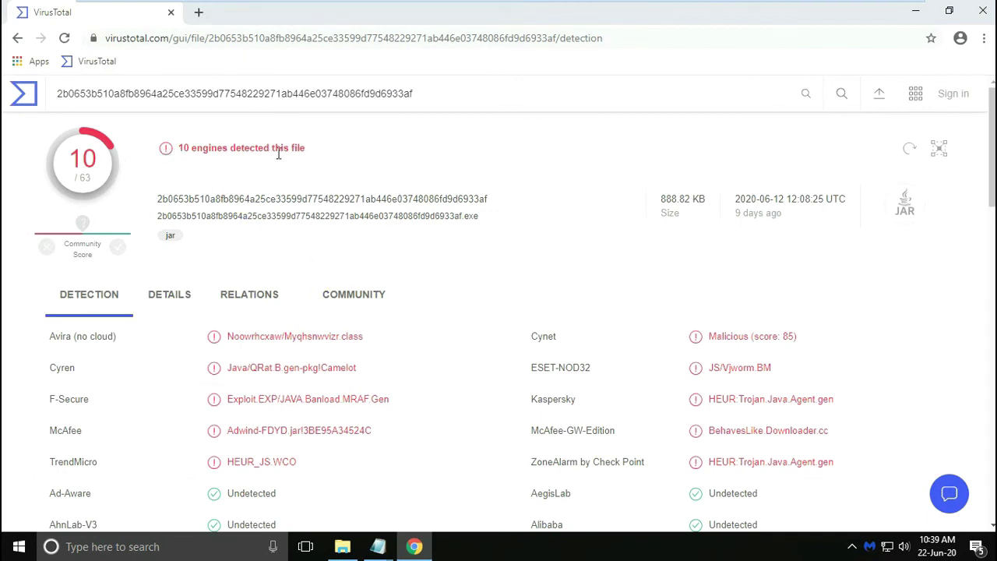
Examine the VirusTotal detection summary and the engines that flag the file, including Avira.
left_click_drag(178, 153, 341, 154)
left_click(341, 153)
scroll(415, 166, "down", 1)
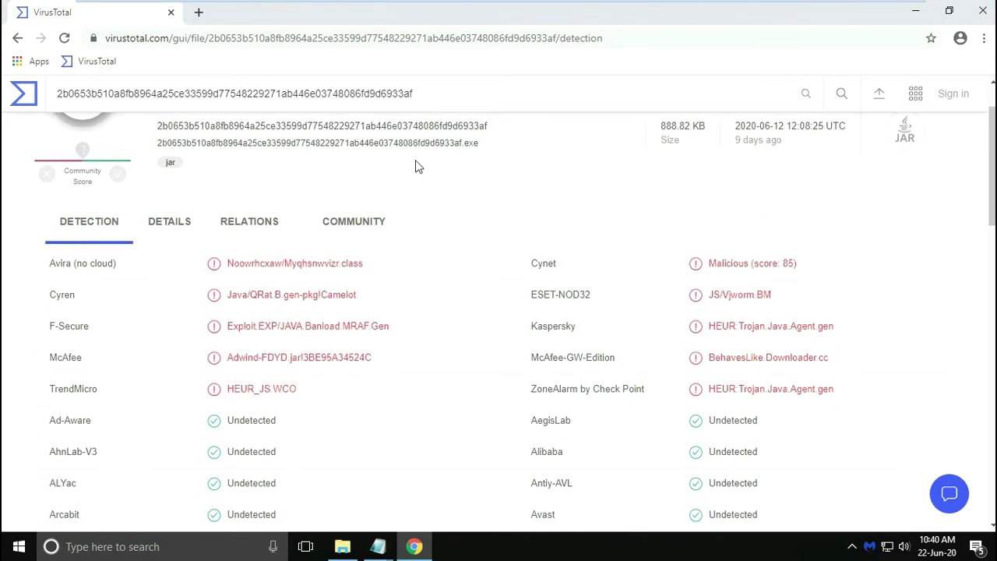
scroll(415, 166, "down", 1)
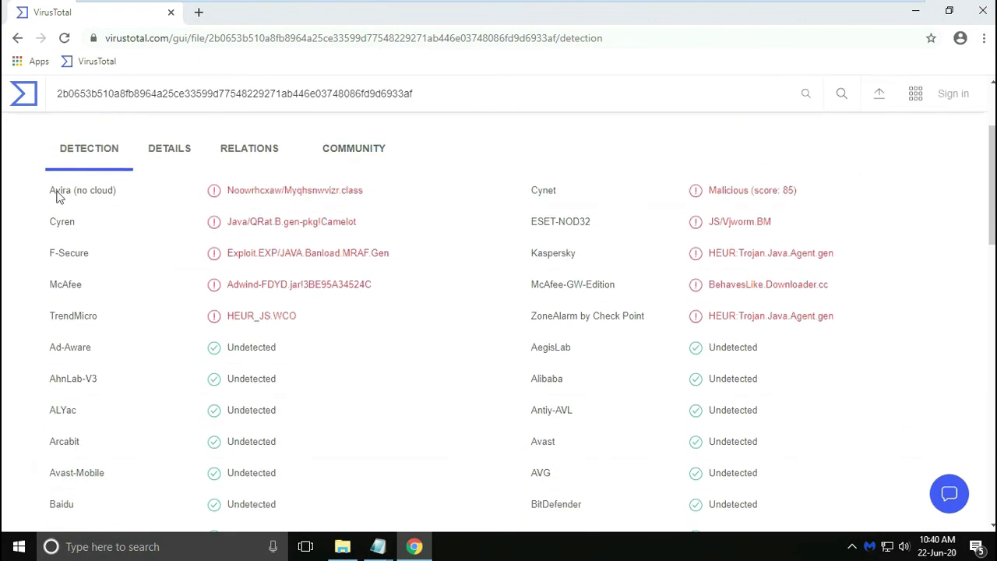
left_click_drag(56, 191, 115, 192)
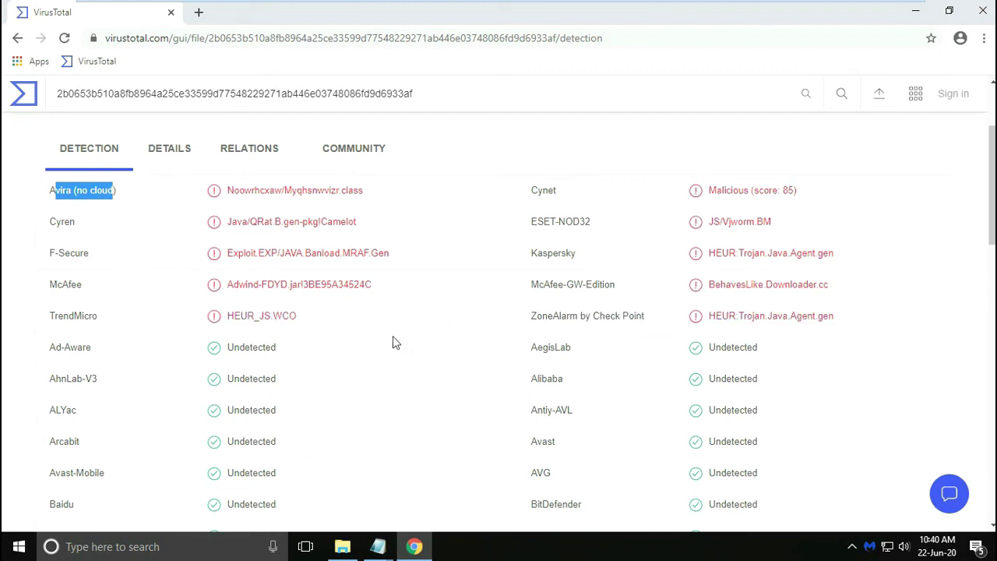
left_click(465, 318)
Check the Malwarebytes and Microsoft verdicts and read through the remaining engine results for the file.
scroll(467, 317, "down", 2)
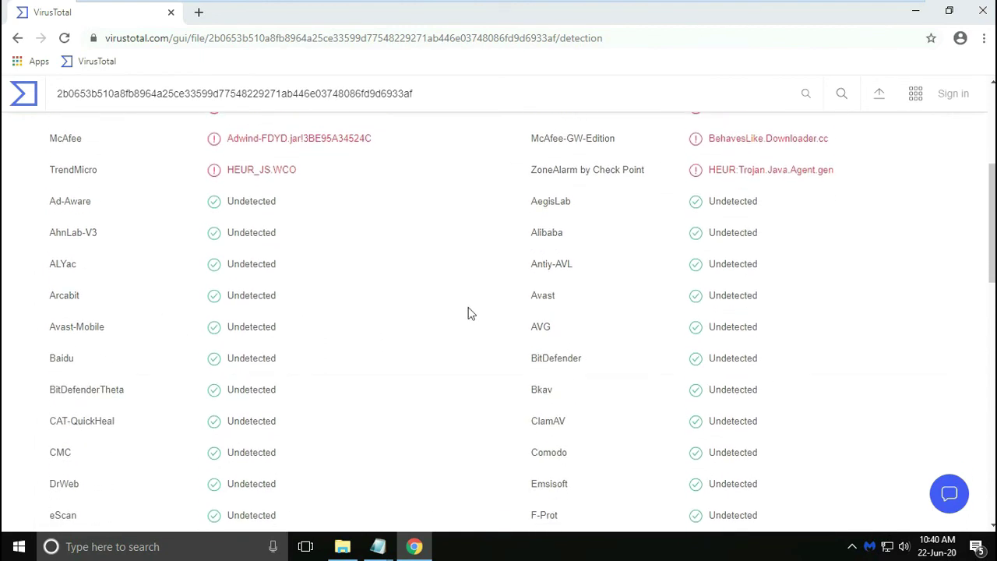
scroll(470, 312, "down", 3)
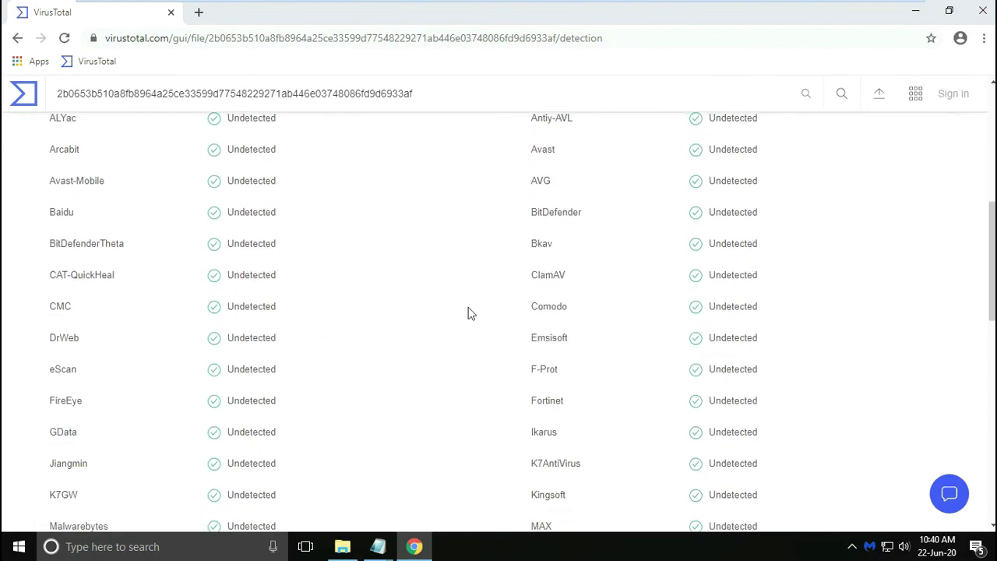
scroll(470, 312, "down", 1)
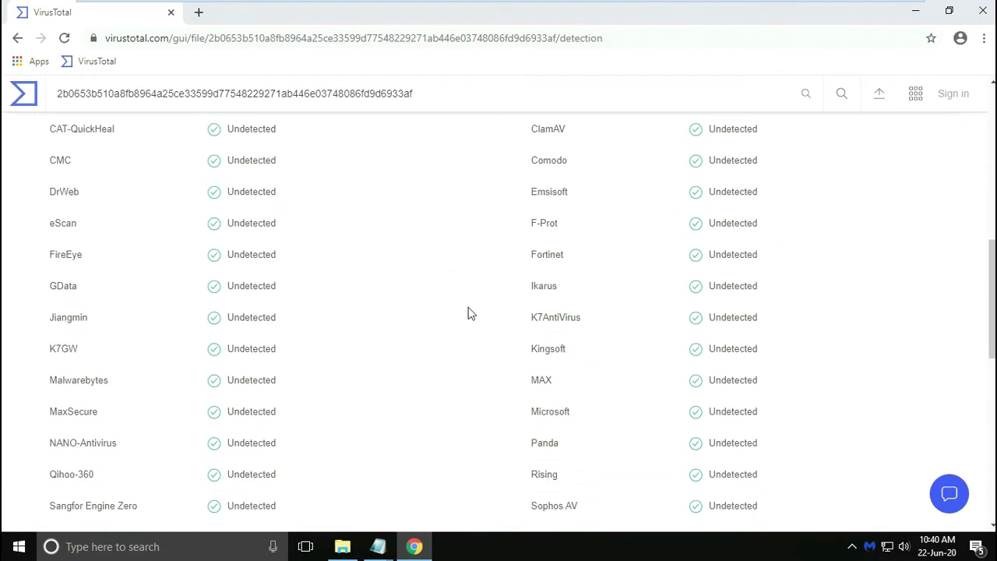
scroll(469, 313, "down", 1)
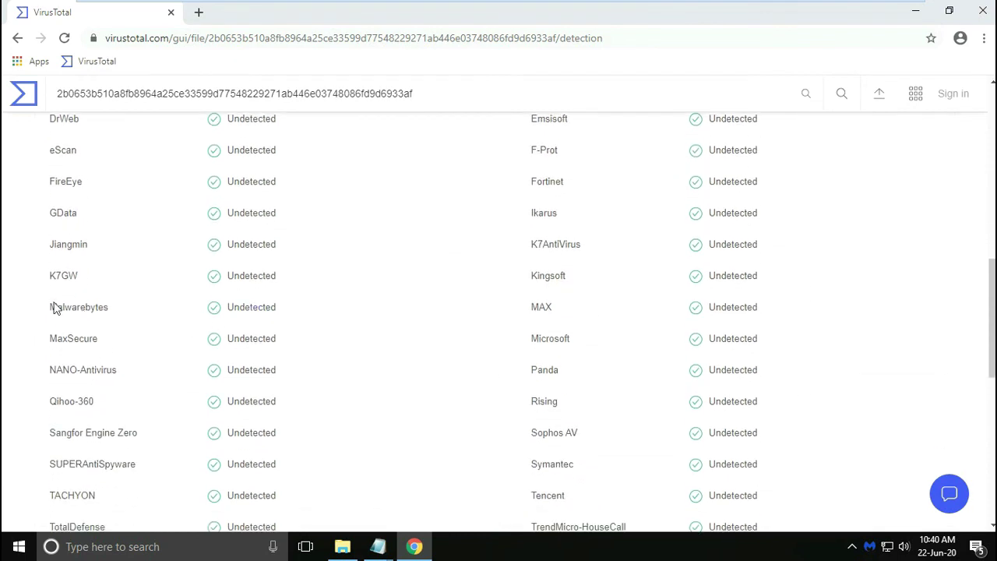
left_click_drag(55, 309, 117, 312)
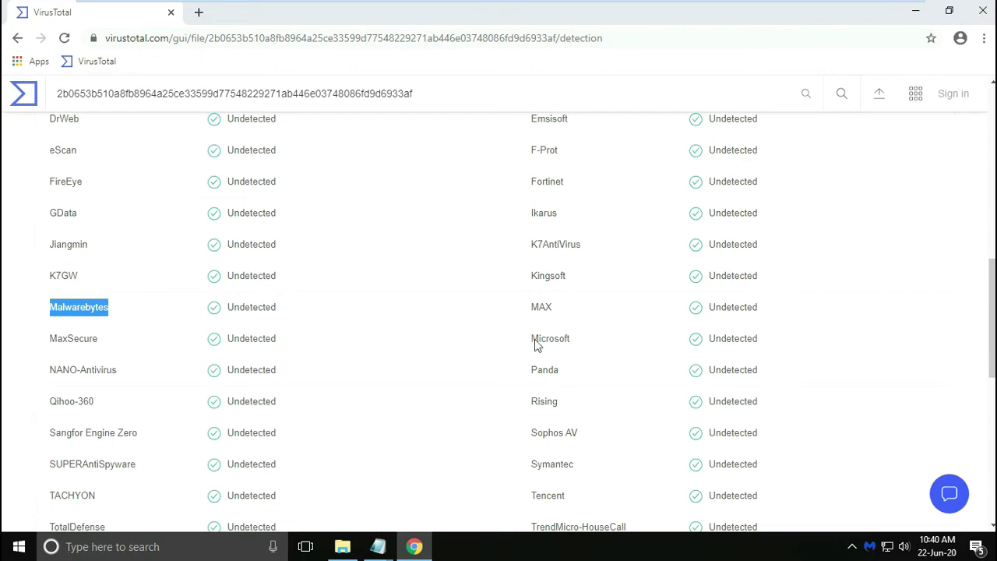
left_click_drag(530, 340, 817, 341)
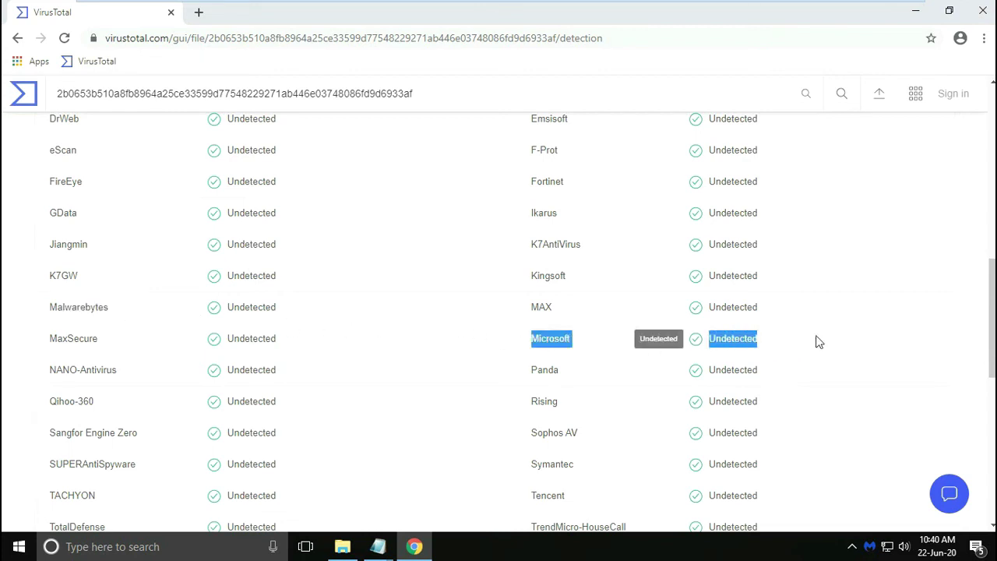
left_click(612, 335)
scroll(479, 323, "down", 3)
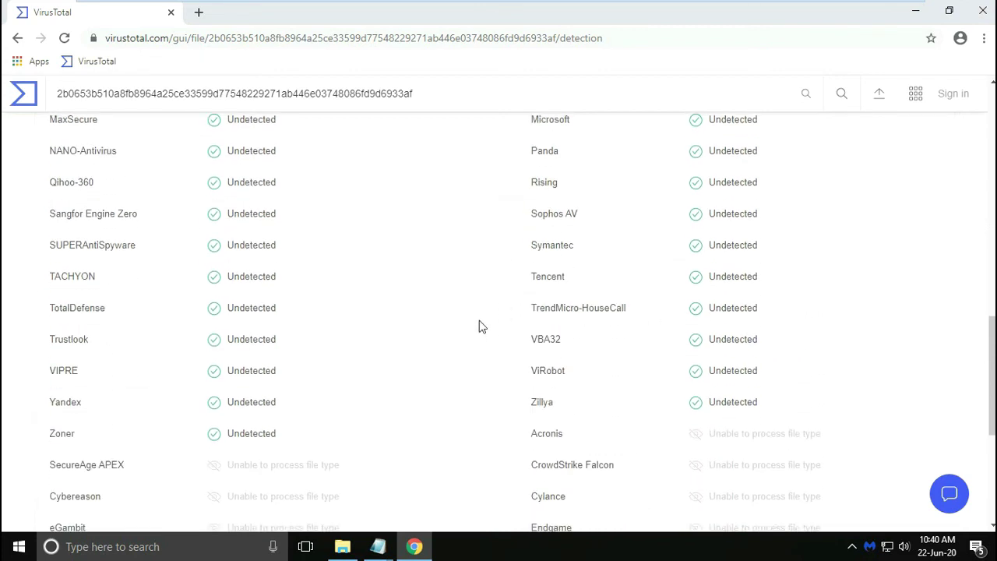
scroll(479, 326, "down", 4)
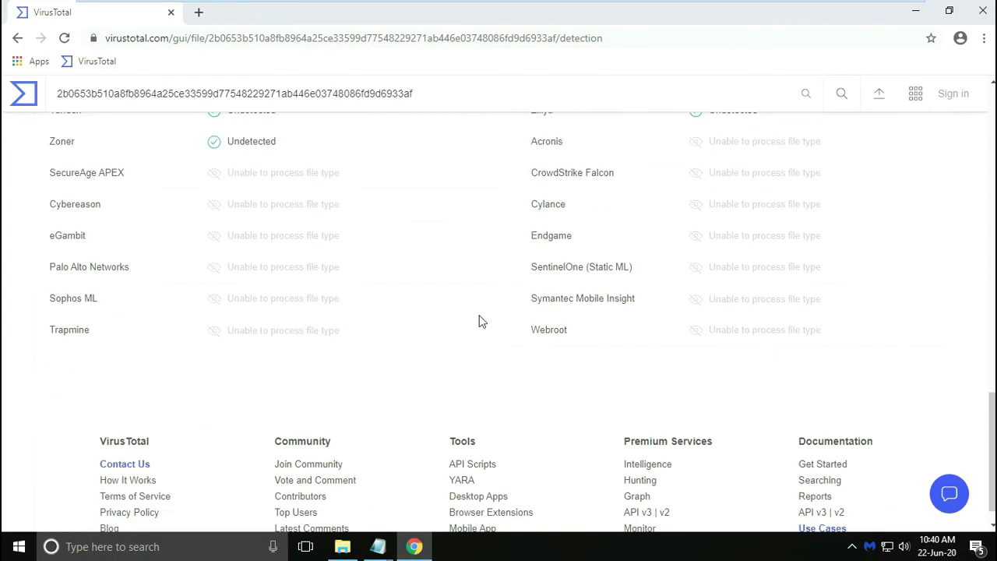